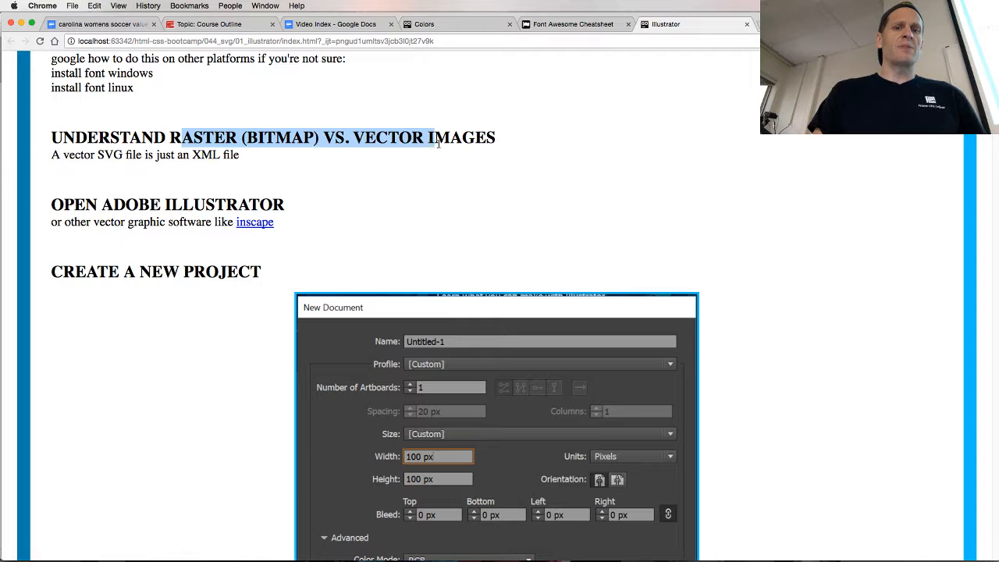
Read the course page's sections on raster versus vector images, opening Illustrator, creating a new project and copying a Font Awesome image
{"action": "left_click_drag", "start_coordinate": [438, 142], "coordinate": [459, 140]}
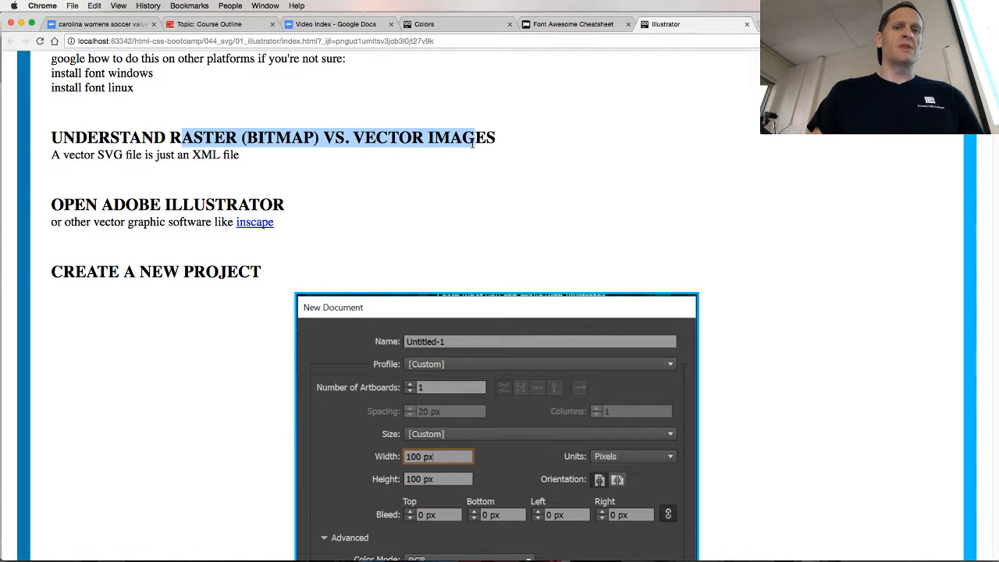
{"action": "left_click", "coordinate": [472, 144]}
{"action": "left_click_drag", "start_coordinate": [98, 200], "coordinate": [239, 204]}
{"action": "left_click", "coordinate": [245, 201]}
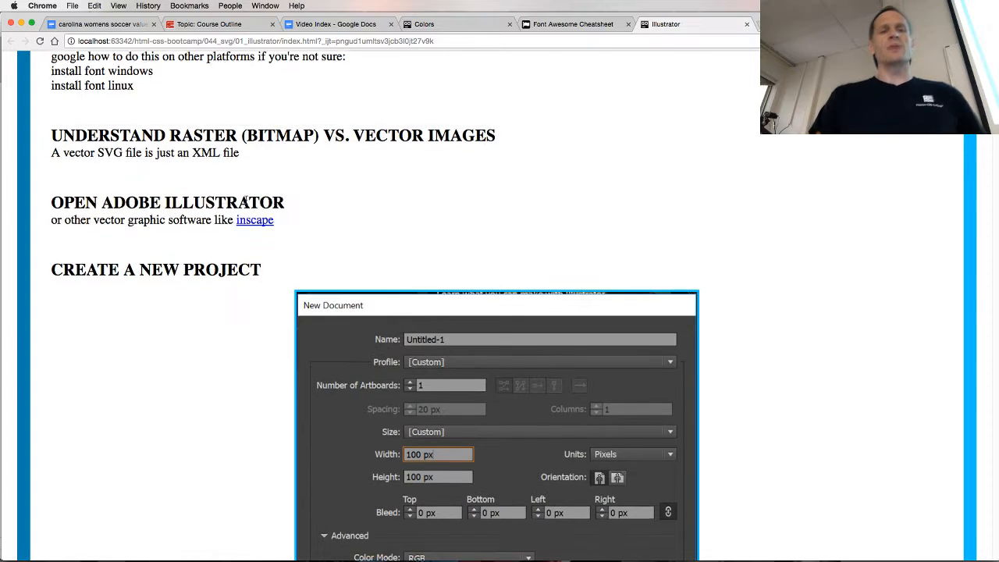
{"action": "scroll", "coordinate": [246, 201], "scroll_direction": "down", "scroll_amount": 5}
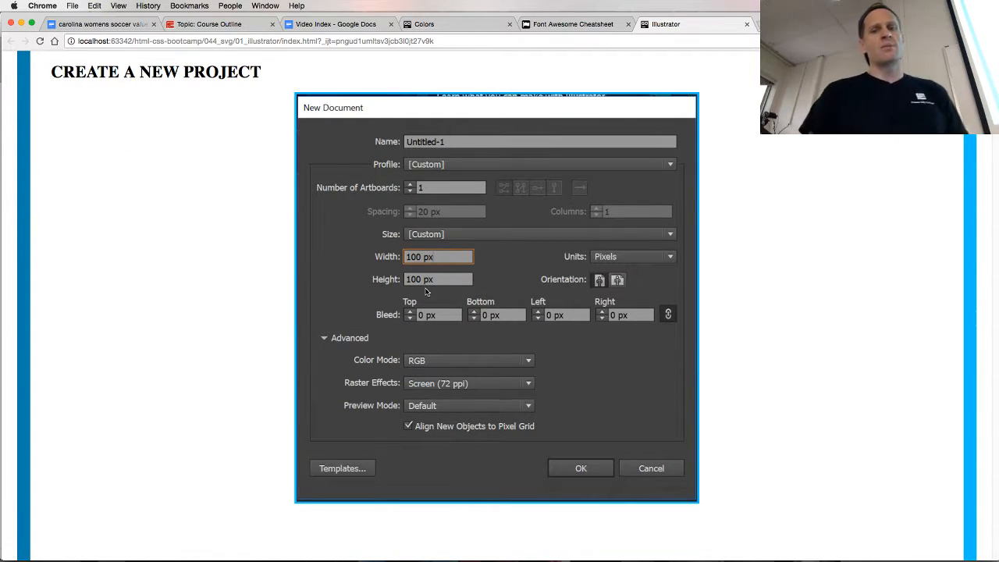
{"action": "scroll", "coordinate": [425, 303], "scroll_direction": "down", "scroll_amount": 10}
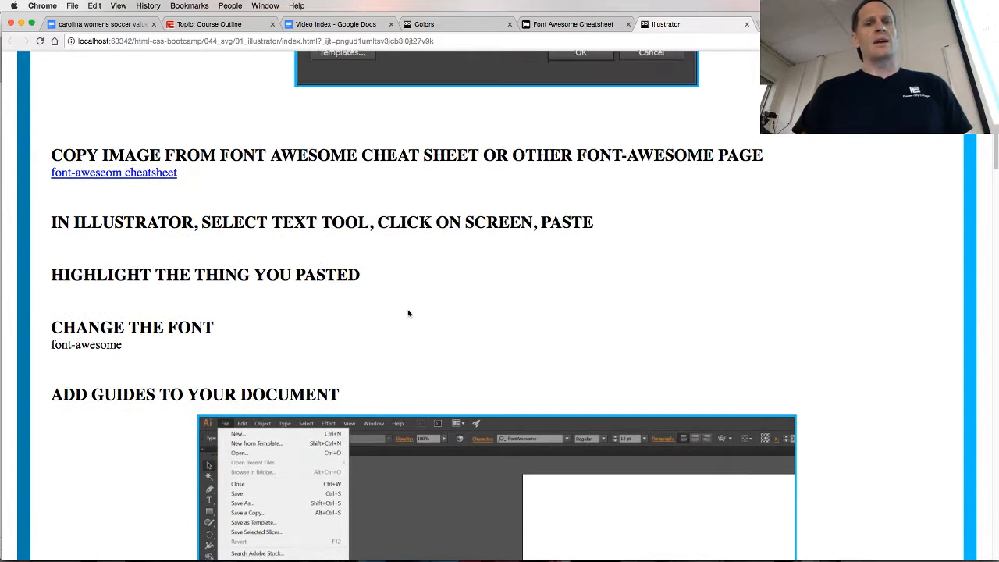
{"action": "scroll", "coordinate": [405, 312], "scroll_direction": "down", "scroll_amount": 1}
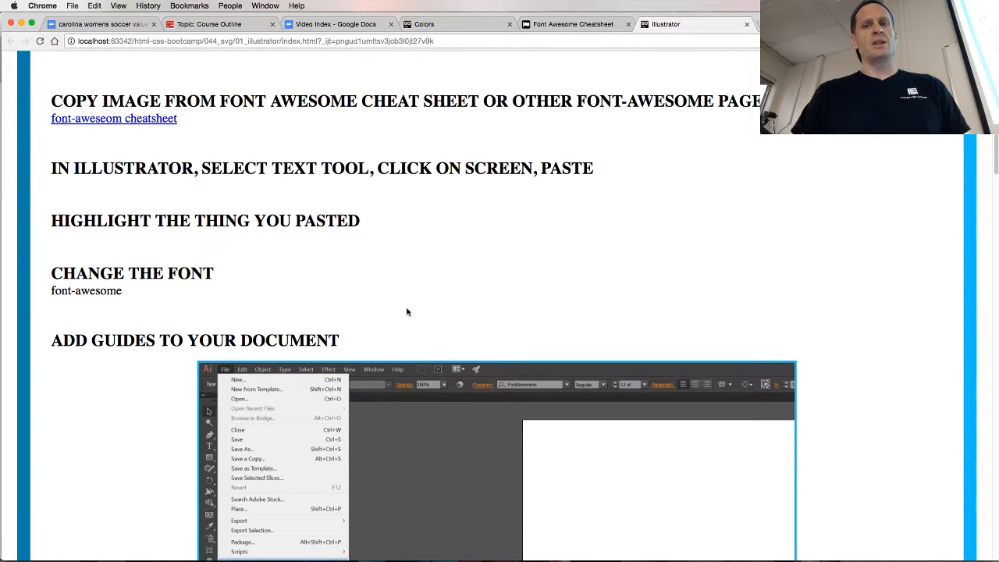
{"action": "scroll", "coordinate": [405, 311], "scroll_direction": "down", "scroll_amount": 3}
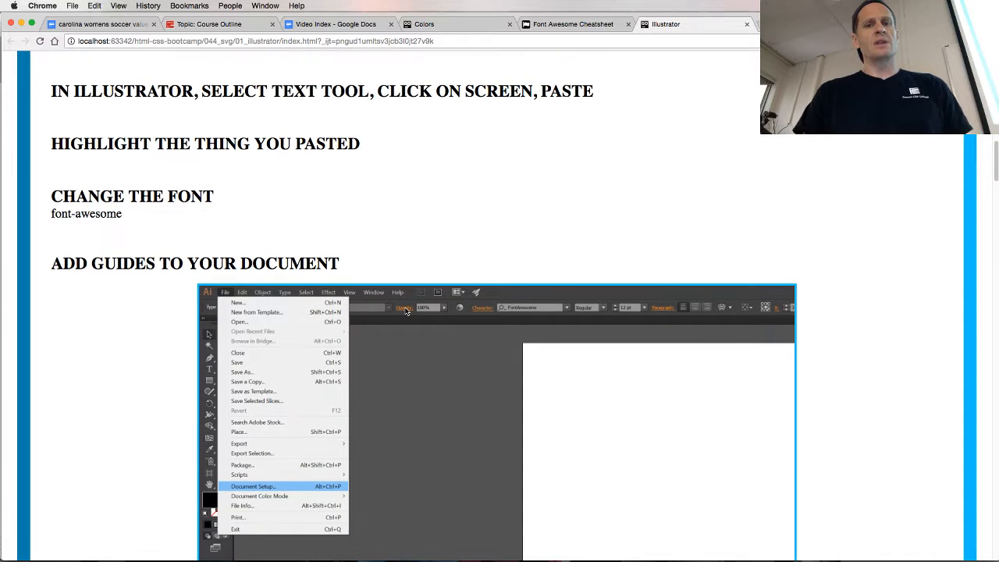
Read the course page's instructions on highlighting the pasted icon, changing its font, adding guides, centering the image and saving the SVG
{"action": "left_click_drag", "start_coordinate": [106, 145], "coordinate": [269, 144]}
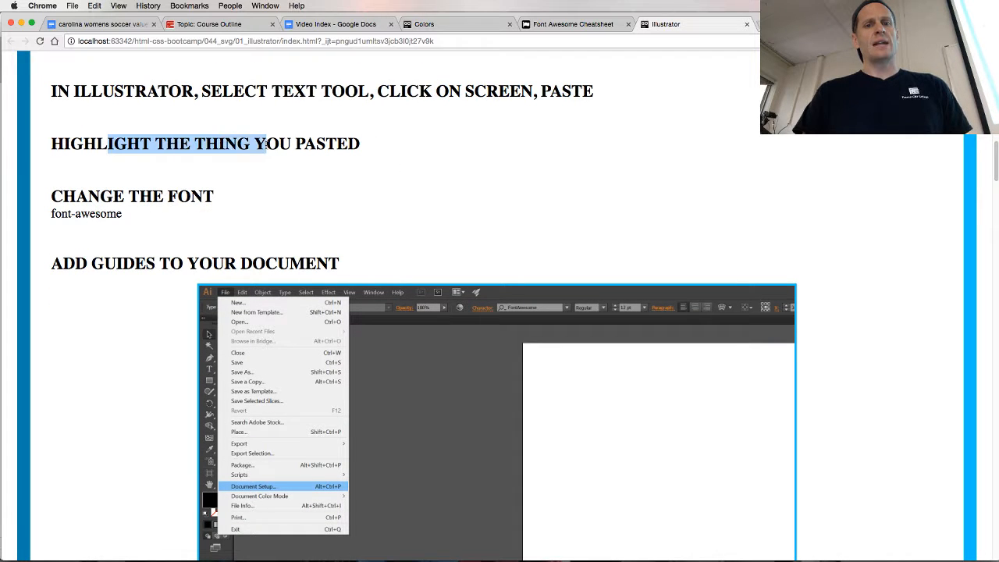
{"action": "left_click", "coordinate": [187, 170]}
{"action": "left_click_drag", "start_coordinate": [139, 197], "coordinate": [187, 198]}
{"action": "left_click", "coordinate": [187, 198]}
{"action": "scroll", "coordinate": [173, 261], "scroll_direction": "down", "scroll_amount": 7}
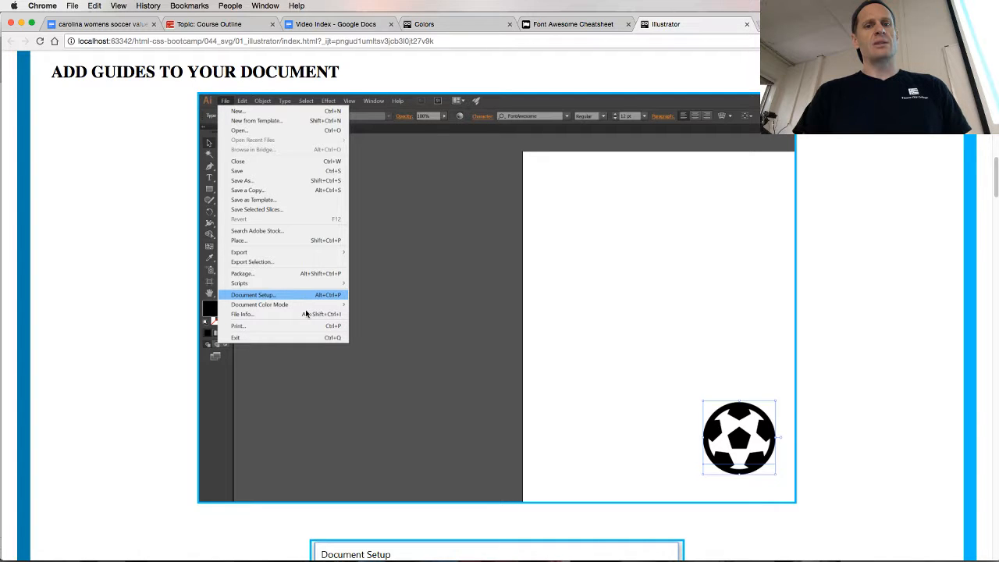
{"action": "scroll", "coordinate": [299, 305], "scroll_direction": "down", "scroll_amount": 17}
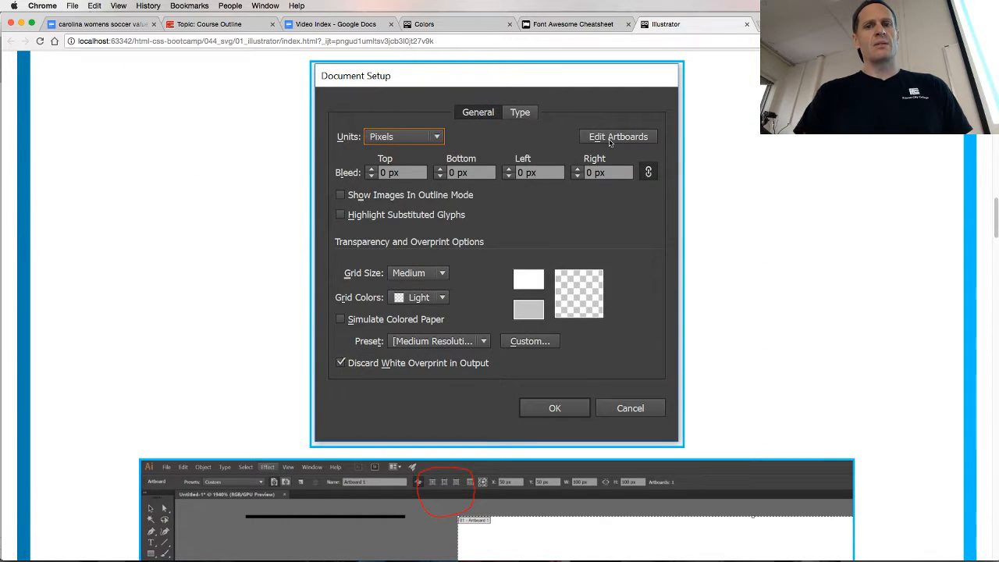
{"action": "scroll", "coordinate": [440, 269], "scroll_direction": "down", "scroll_amount": 9}
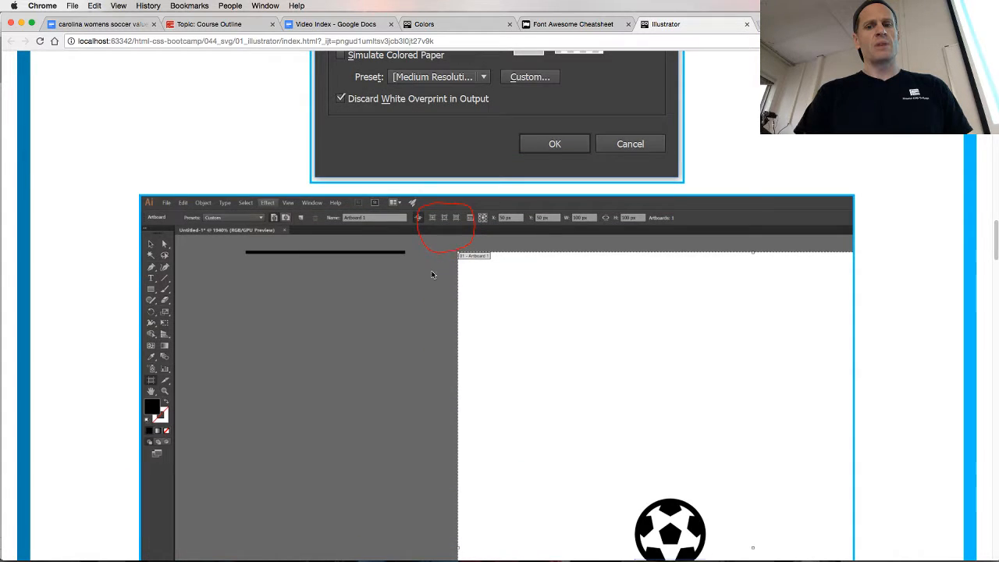
{"action": "scroll", "coordinate": [431, 274], "scroll_direction": "down", "scroll_amount": 15}
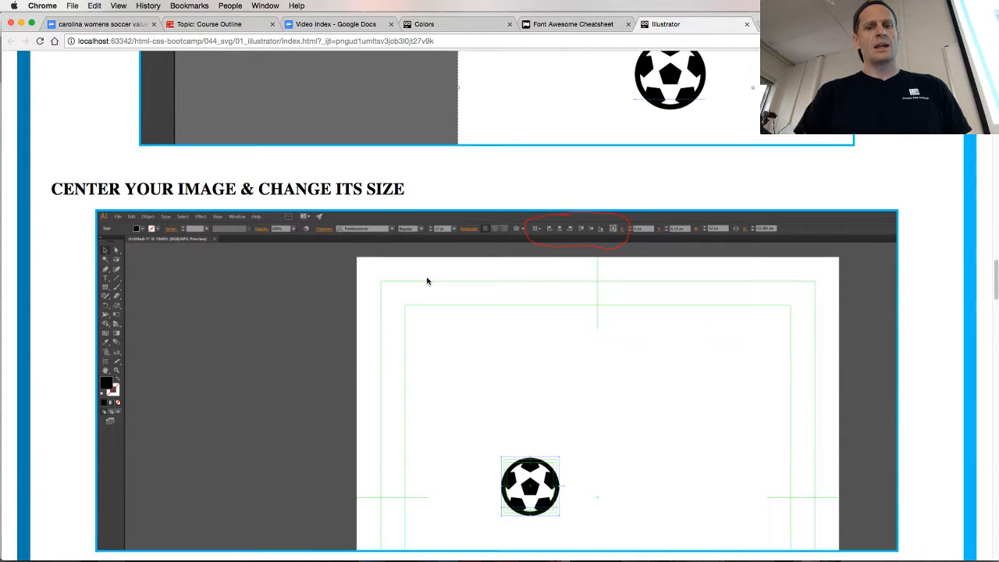
{"action": "scroll", "coordinate": [427, 280], "scroll_direction": "down", "scroll_amount": 8}
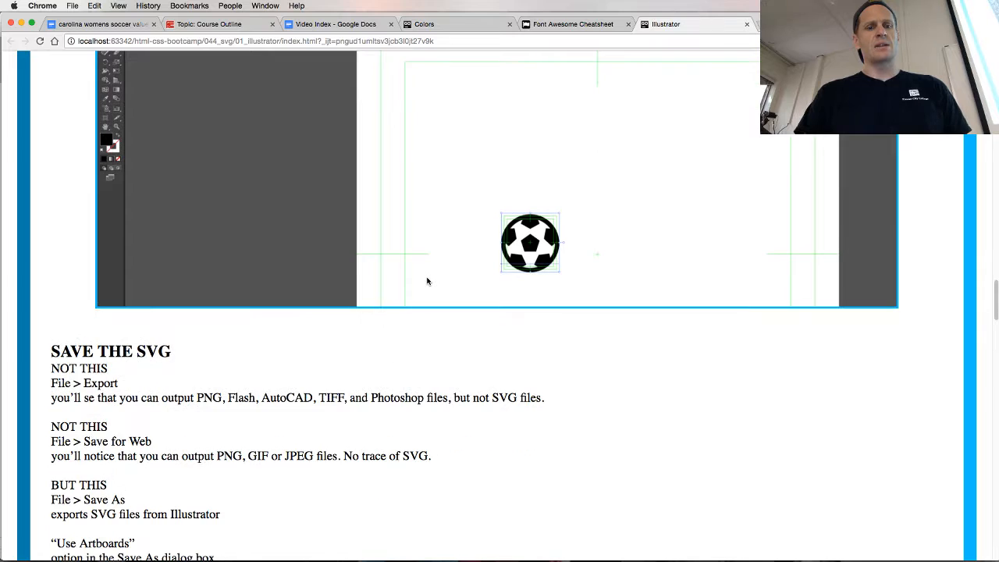
{"action": "scroll", "coordinate": [427, 281], "scroll_direction": "down", "scroll_amount": 3}
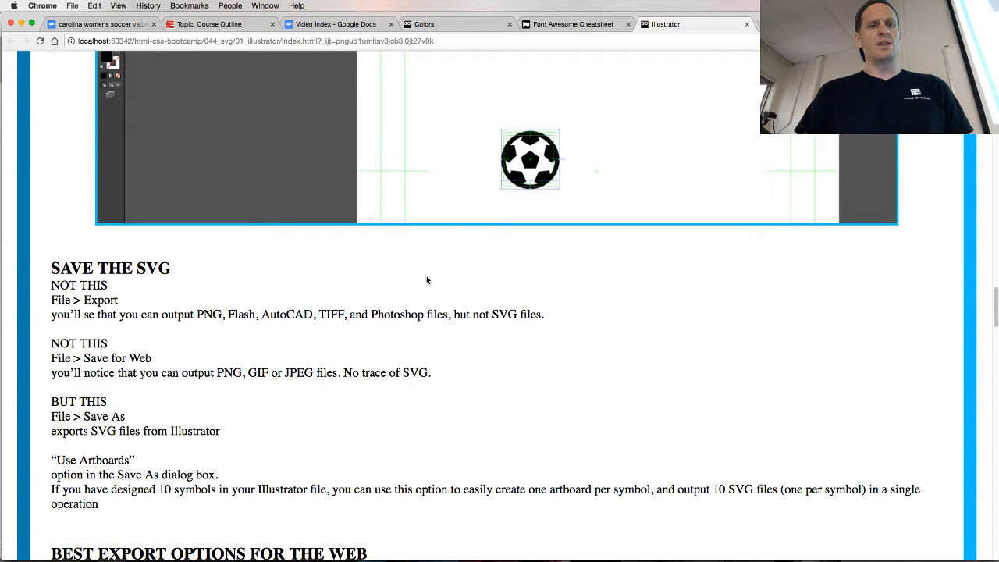
{"action": "key", "text": "super+Tab"}
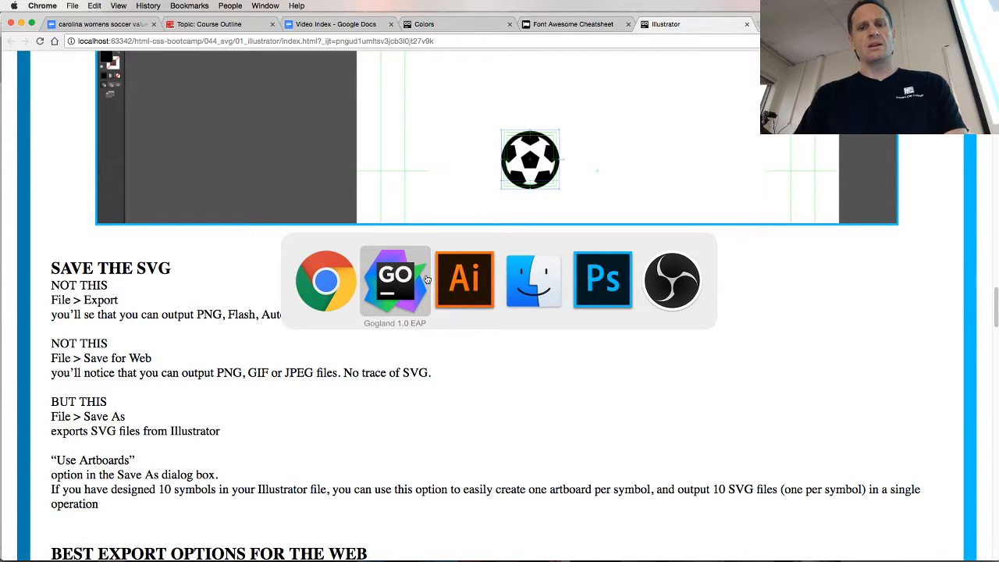
{"action": "key", "text": "super+Tab"}
{"action": "key", "text": "super+Tab"}
{"action": "key", "text": "super+Tab"}
{"action": "key", "text": "super+Tab"}
{"action": "key", "text": "super+Tab"}
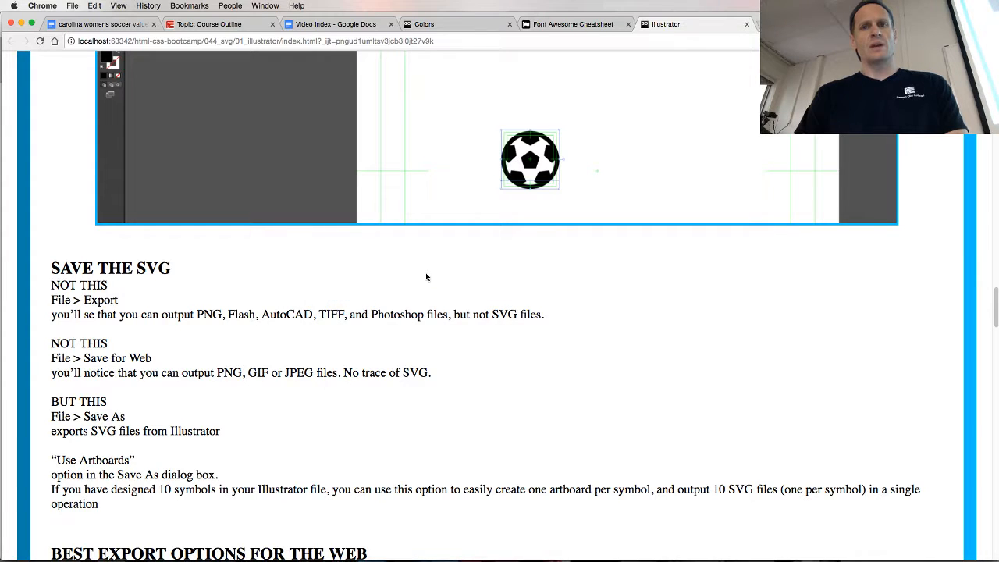
Search the web for "font awesome cheat sheet" in a new tab, open the fontawesome.io cheatsheet and find "socc" on it
{"action": "key", "text": "ctrl+t"}
{"action": "type", "text": "font"}
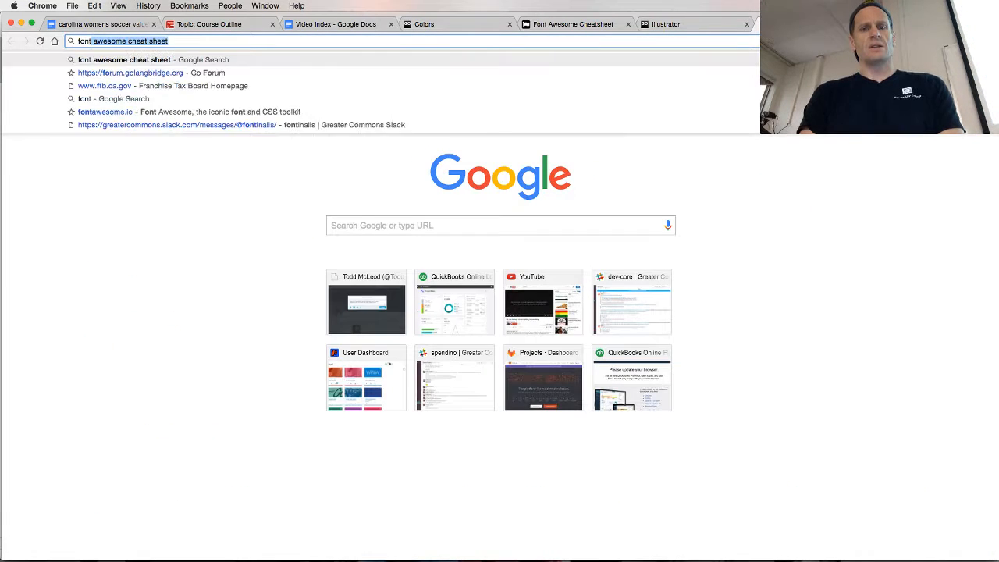
{"action": "key", "text": "Return"}
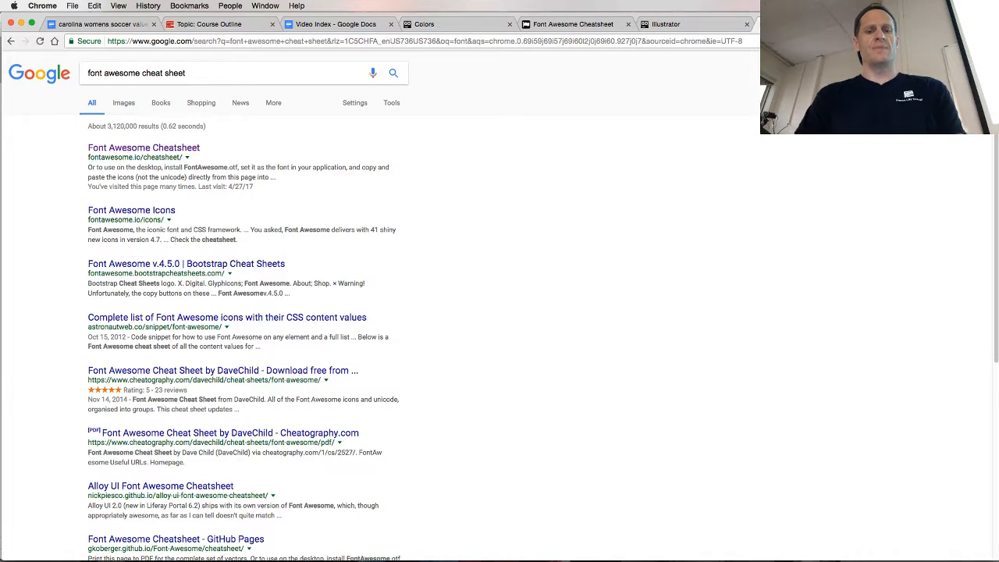
{"action": "left_click", "coordinate": [145, 147]}
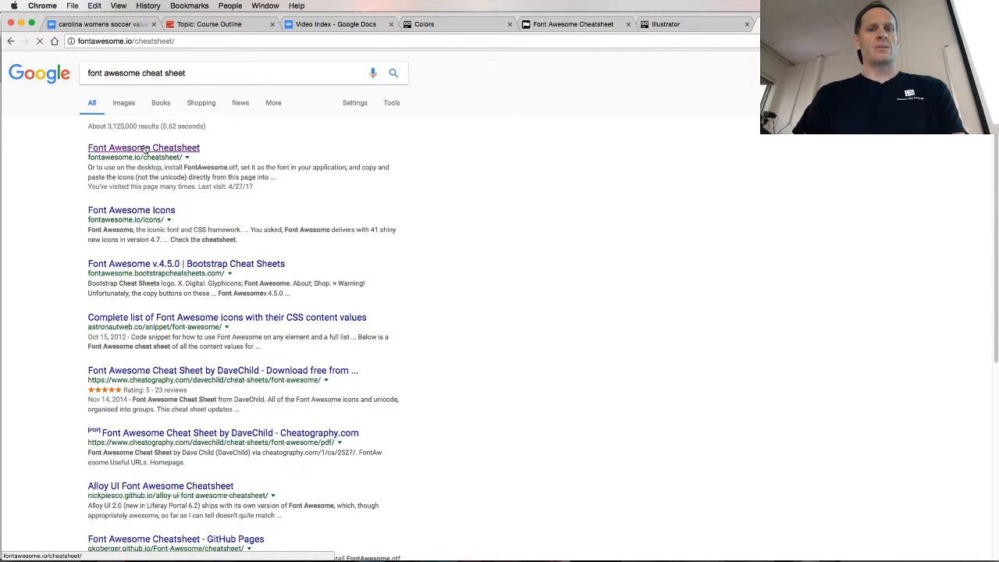
{"action": "key", "text": "super+f"}
{"action": "type", "text": "socc"}
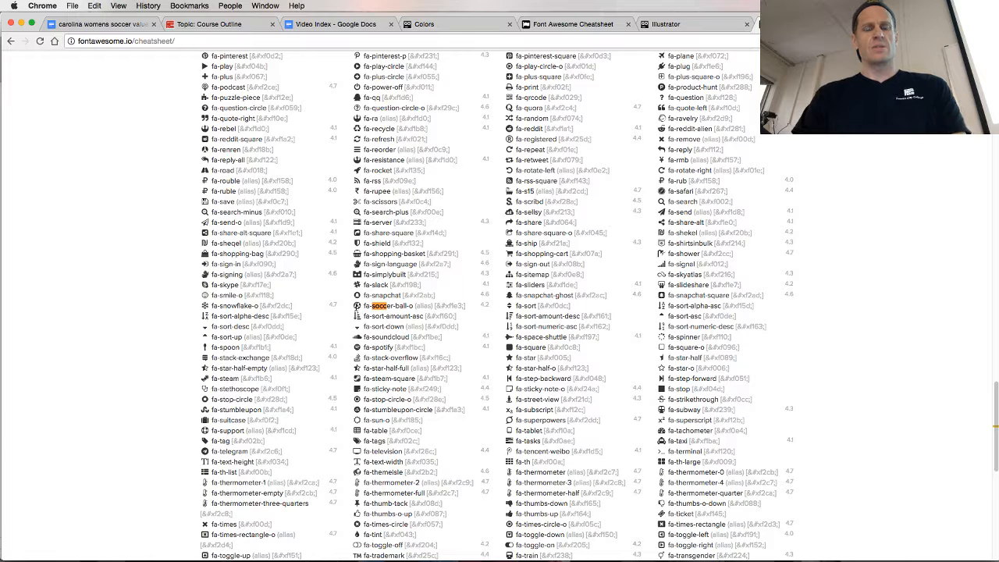
Close index.html in Gogland, and switch to Illustrator to close the Untitled-1.svg document
{"action": "key", "text": "super+Tab"}
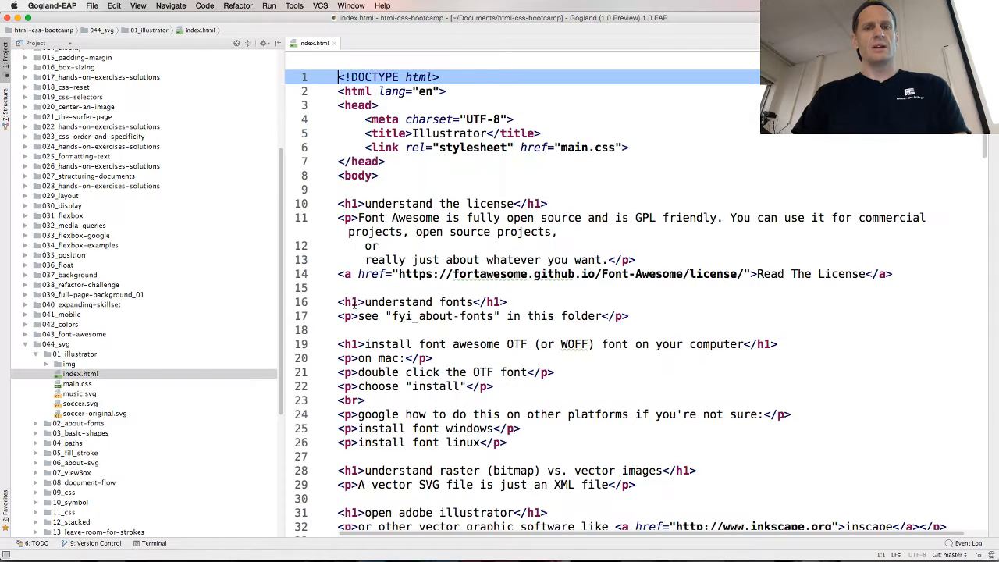
{"action": "left_click", "coordinate": [334, 43]}
{"action": "key", "text": "super+Tab"}
{"action": "key", "text": "super+Tab"}
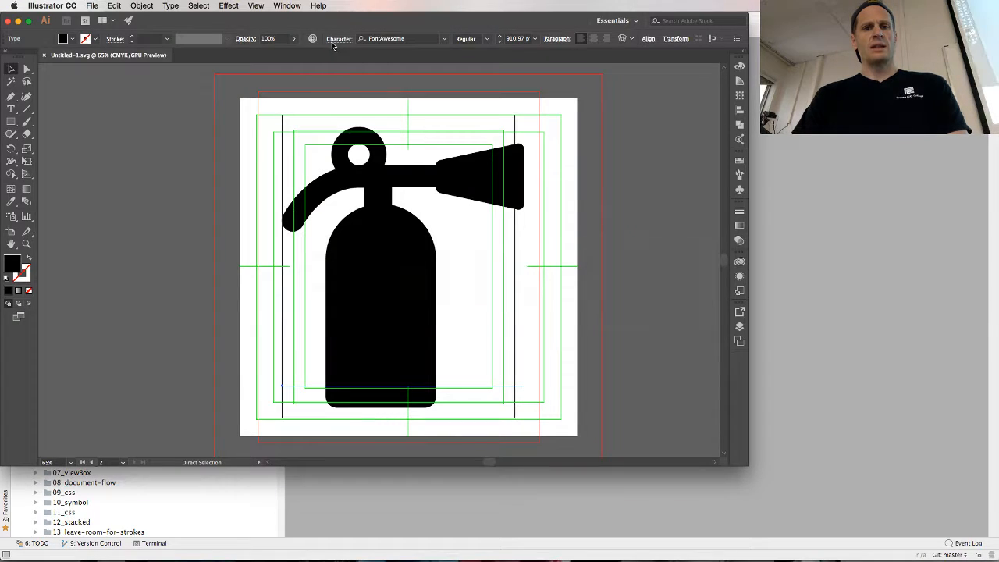
{"action": "left_click", "coordinate": [45, 55]}
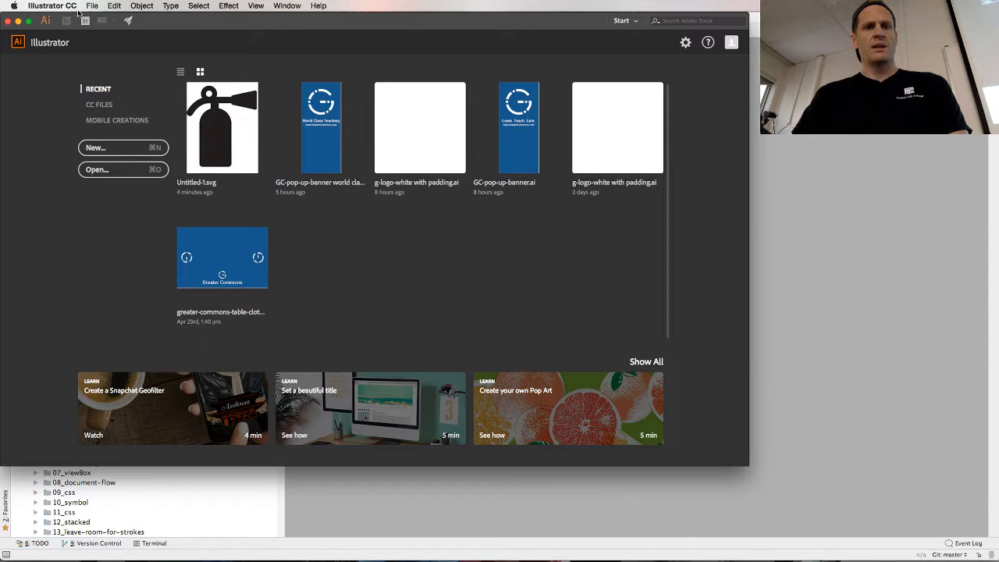
Start a new Illustrator document and set its width and height to 100 pixels
{"action": "left_click", "coordinate": [91, 6]}
{"action": "left_click", "coordinate": [101, 17]}
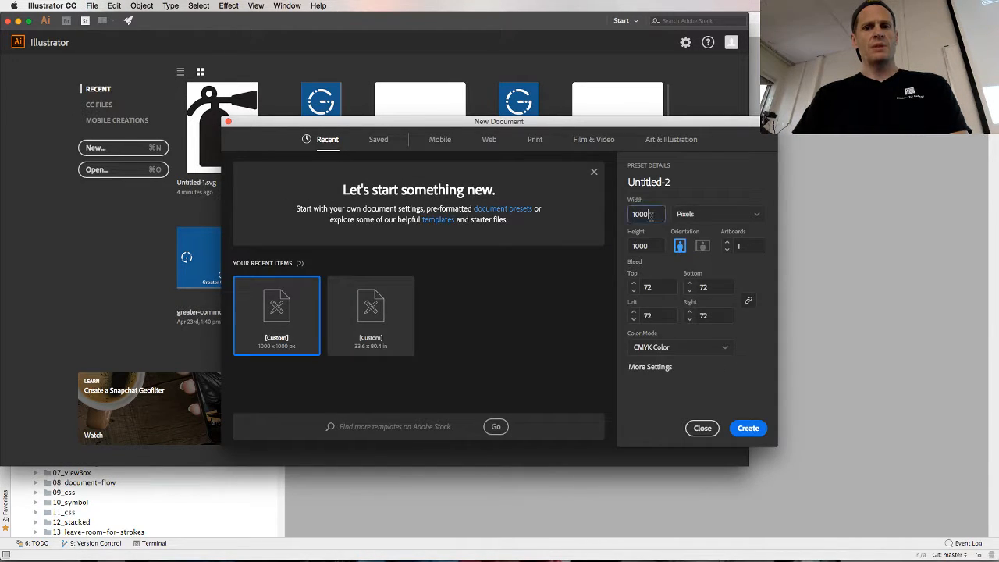
{"action": "left_click", "coordinate": [651, 216]}
{"action": "type", "text": "100"}
{"action": "key", "text": "Tab"}
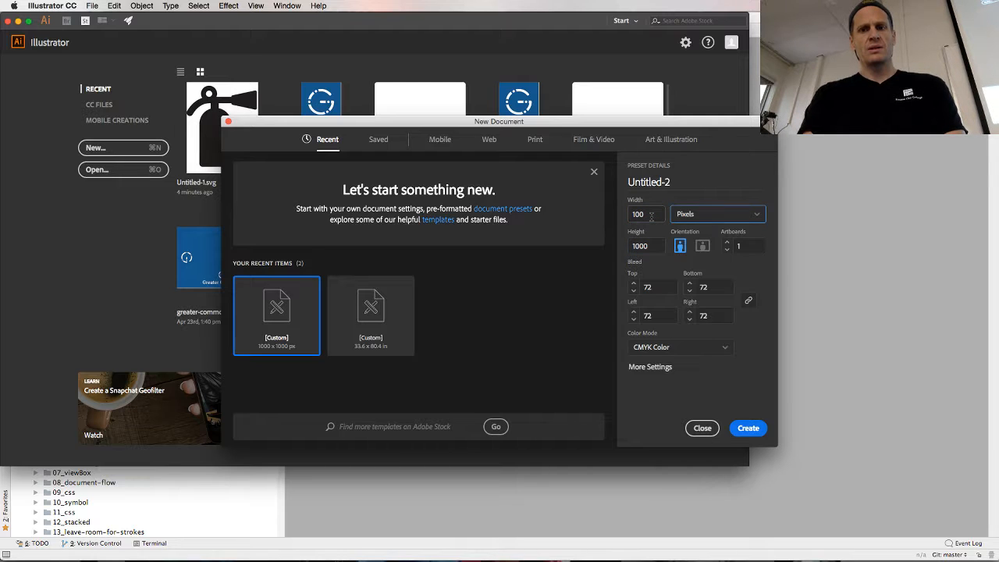
{"action": "key", "text": "Tab"}
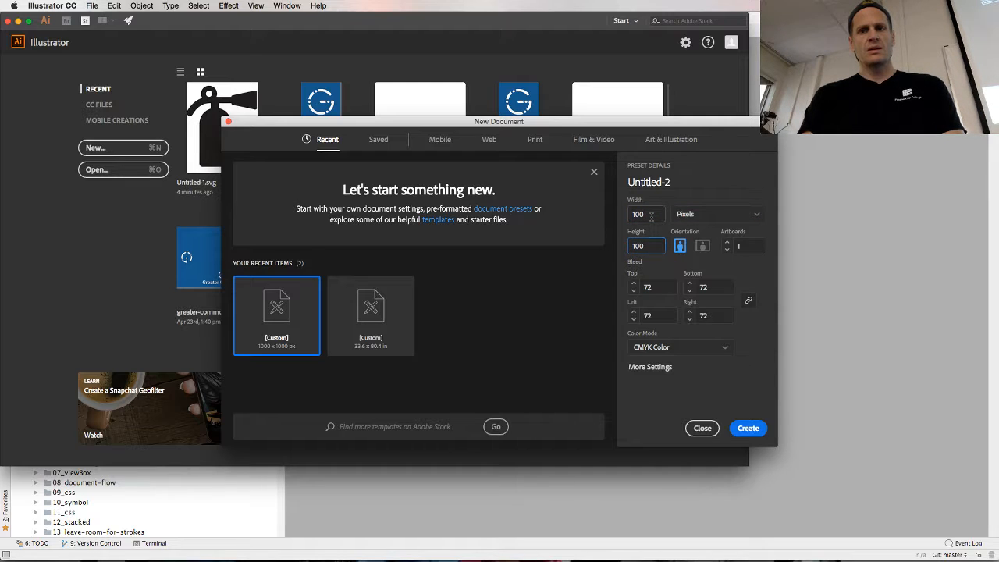
{"action": "key", "text": "shift+Tab"}
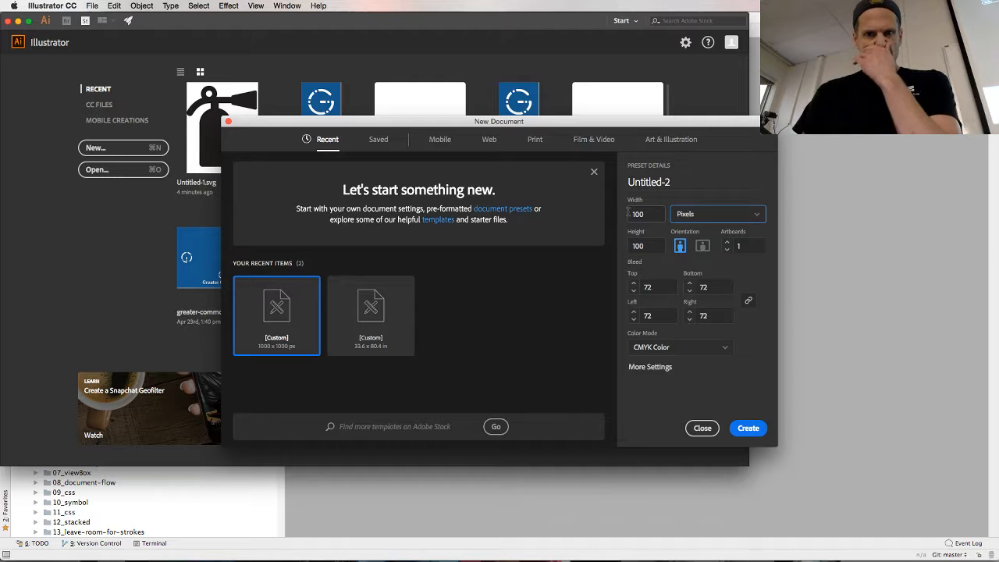
Switch to Chrome and check the New Document settings under "Create a new project" on the Illustrator course page
{"action": "key", "text": "super+Tab"}
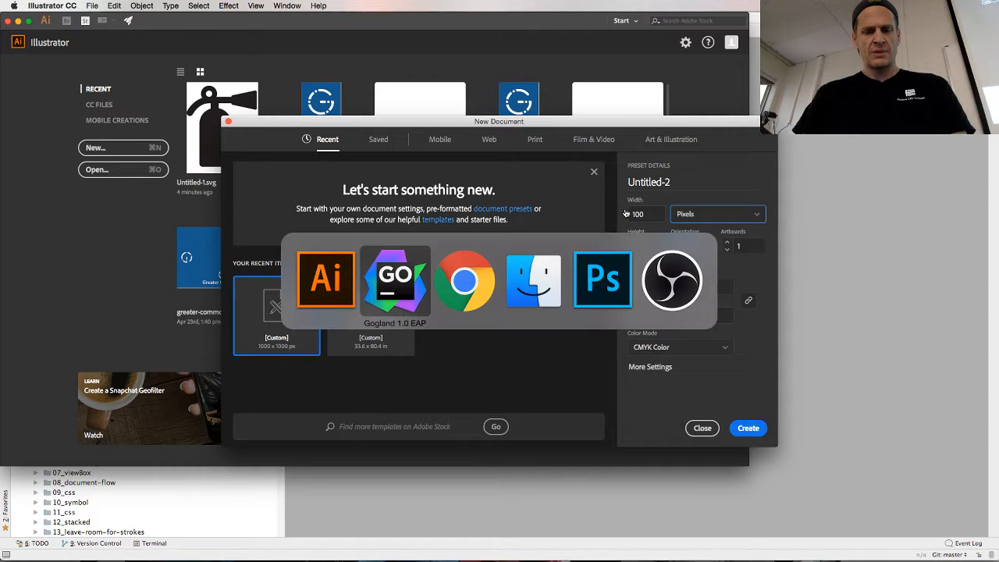
{"action": "key", "text": "super+Tab"}
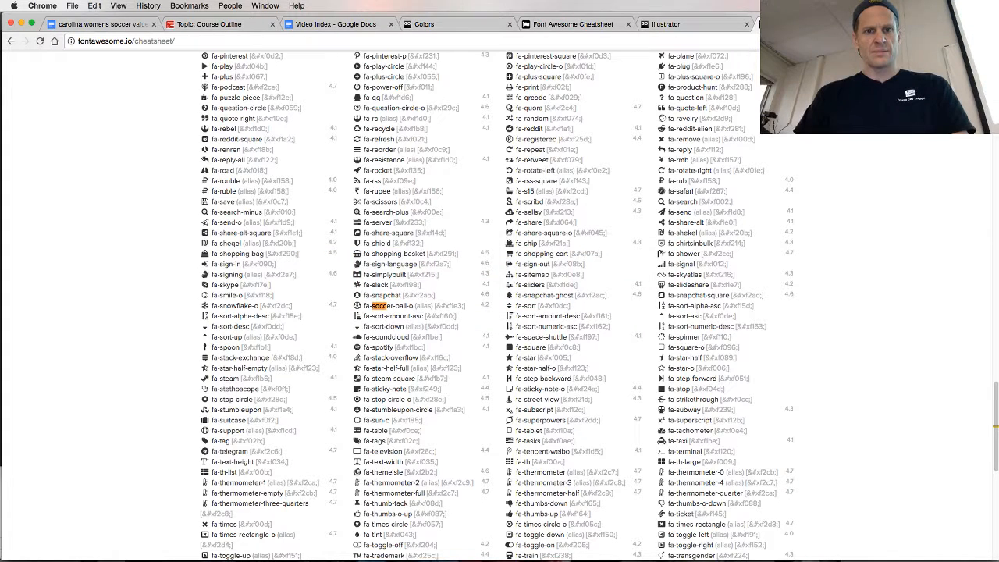
{"action": "left_click", "coordinate": [666, 25]}
{"action": "scroll", "coordinate": [548, 260], "scroll_direction": "up", "scroll_amount": 15}
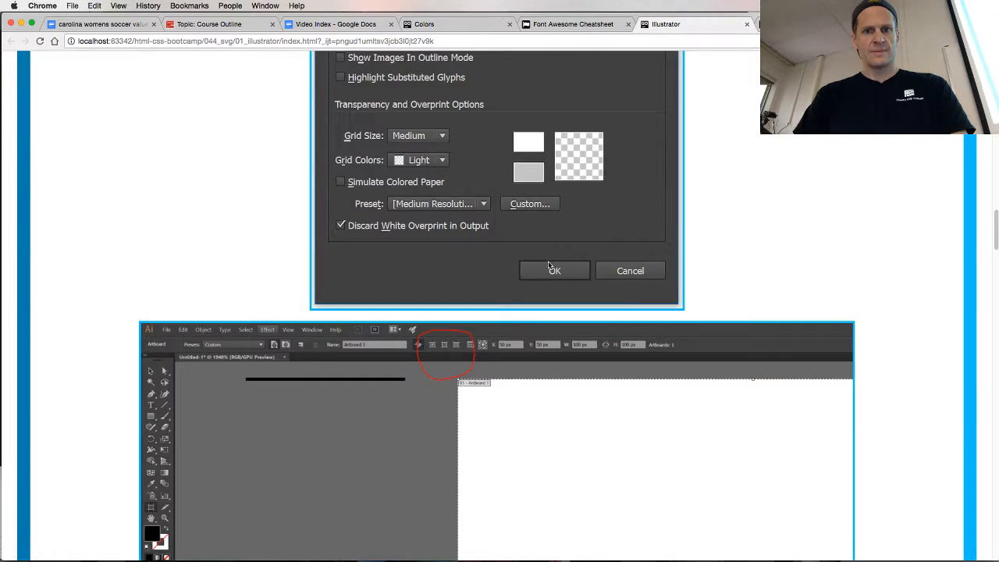
{"action": "scroll", "coordinate": [548, 266], "scroll_direction": "up", "scroll_amount": 10}
{"action": "scroll", "coordinate": [548, 265], "scroll_direction": "down", "scroll_amount": 3}
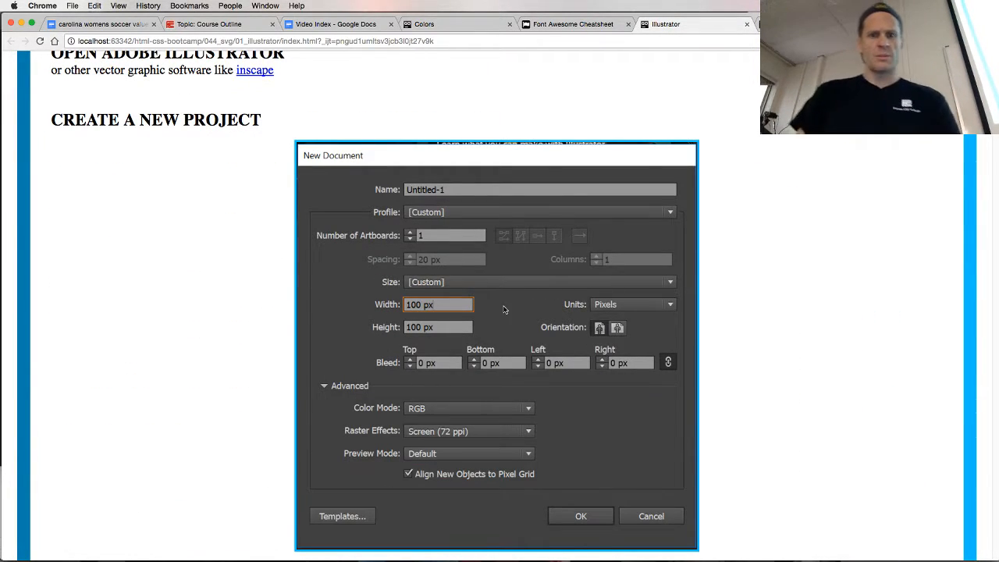
Switch back to Illustrator and set the new document's color mode to RGB Color
{"action": "key", "text": "super+Tab"}
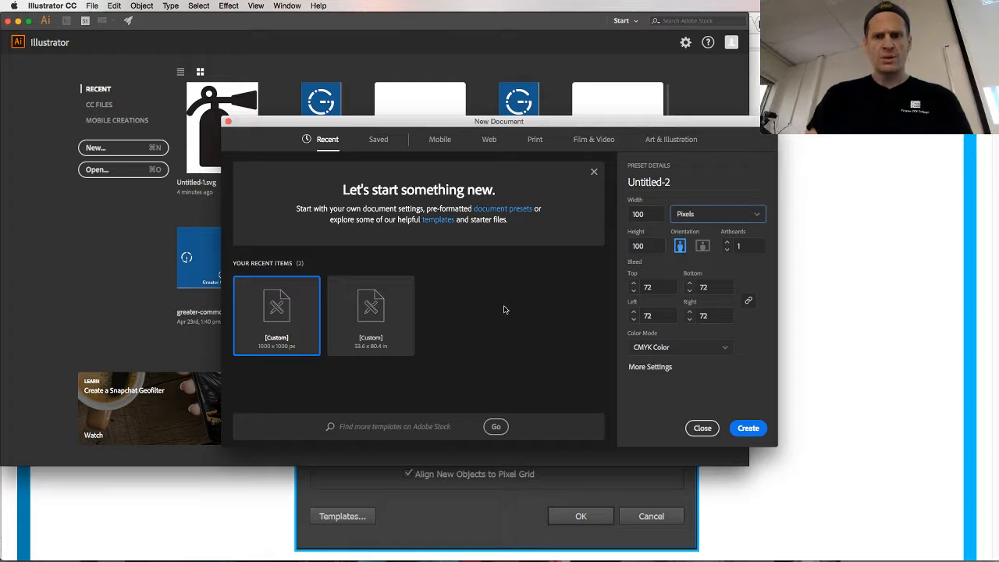
{"action": "left_click", "coordinate": [671, 348]}
{"action": "left_click", "coordinate": [668, 366]}
Open the additional settings for the new Illustrator document and compare them with the example New Document settings on the course page in Chrome
{"action": "key", "text": "super+Tab"}
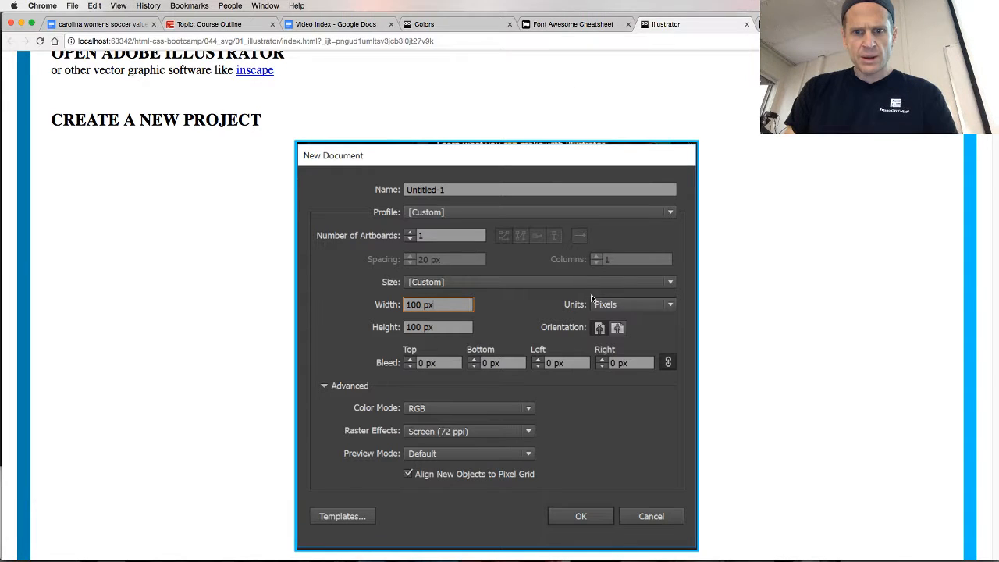
{"action": "key", "text": "super+Tab"}
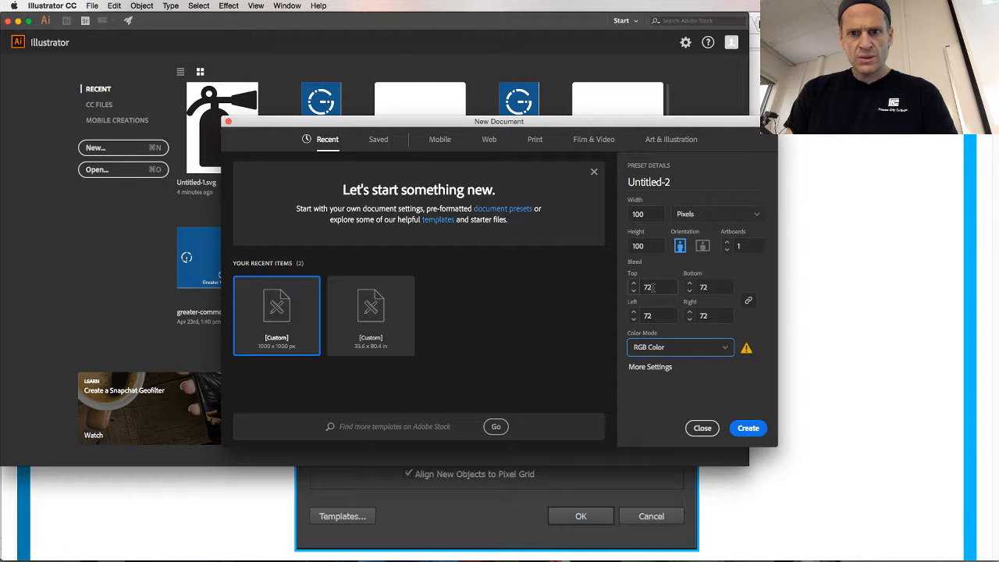
{"action": "left_click", "coordinate": [654, 367]}
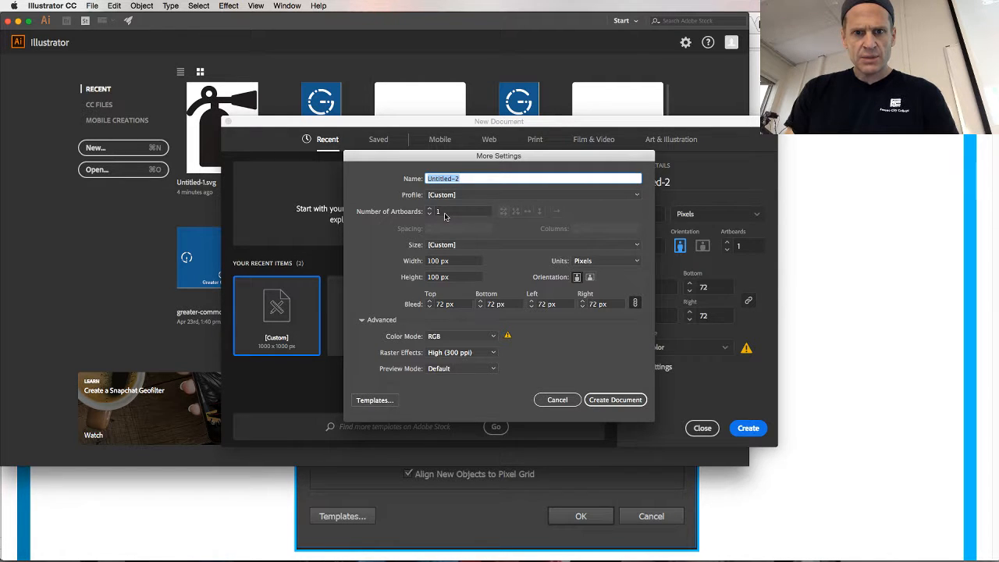
{"action": "key", "text": "super+Tab"}
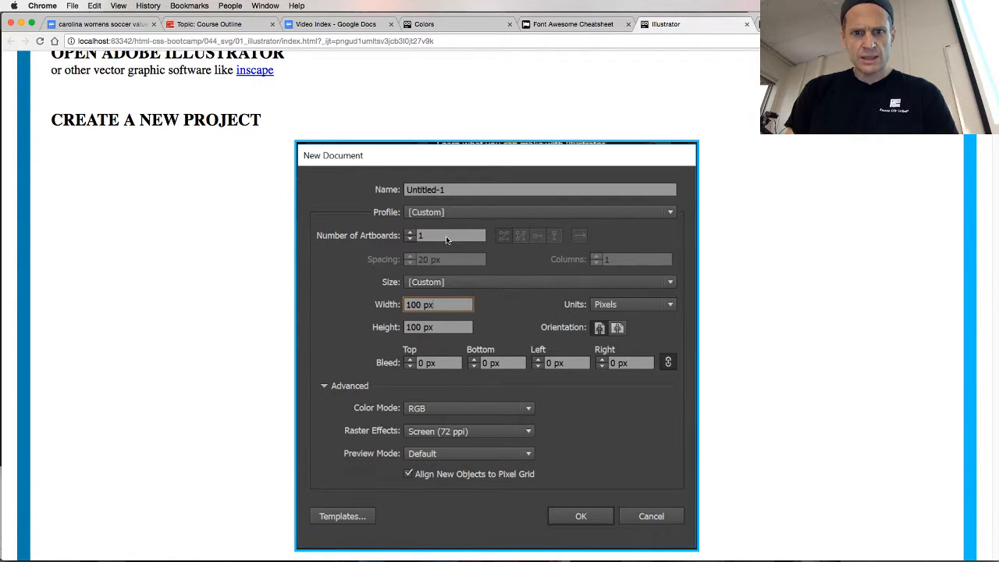
{"action": "key", "text": "super+Tab"}
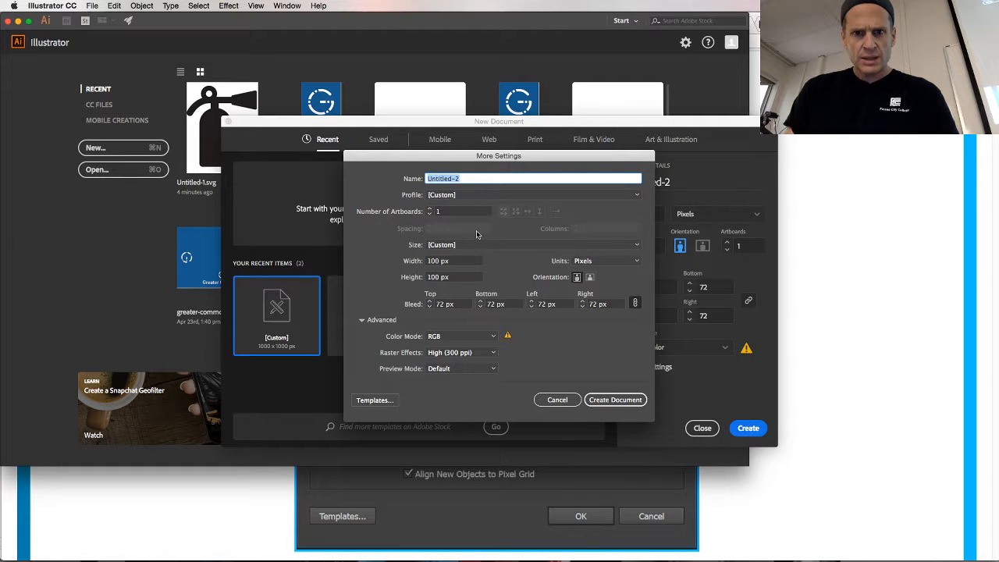
{"action": "key", "text": "super+Tab"}
{"action": "key", "text": "super+Tab"}
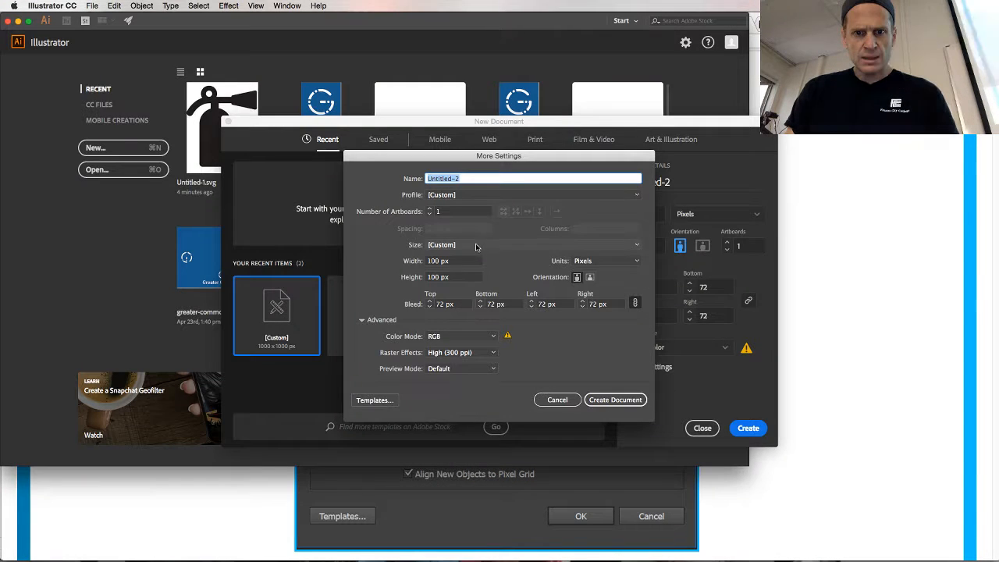
Switch back to Illustrator and set the new document's bleed to 0 px on all four sides
{"action": "key", "text": "super+Tab"}
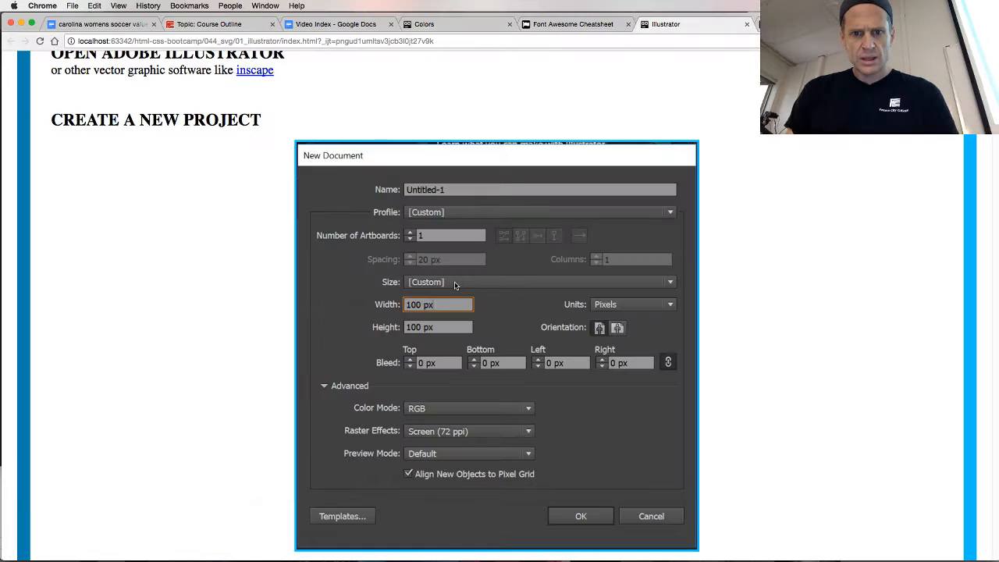
{"action": "key", "text": "super+Tab"}
{"action": "left_click", "coordinate": [442, 304]}
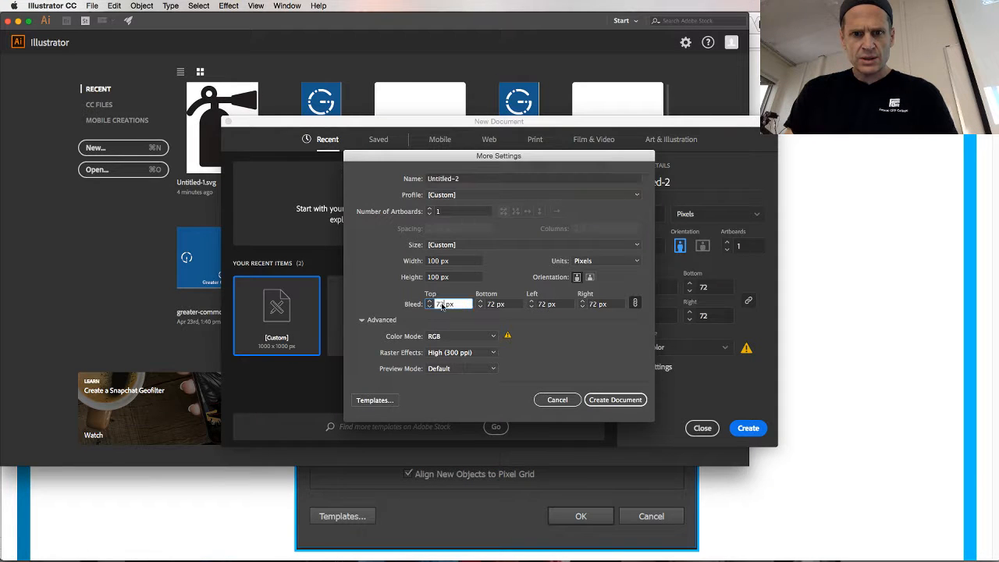
{"action": "type", "text": "0"}
{"action": "key", "text": "Tab"}
{"action": "key", "text": "Tab"}
{"action": "key", "text": "Tab"}
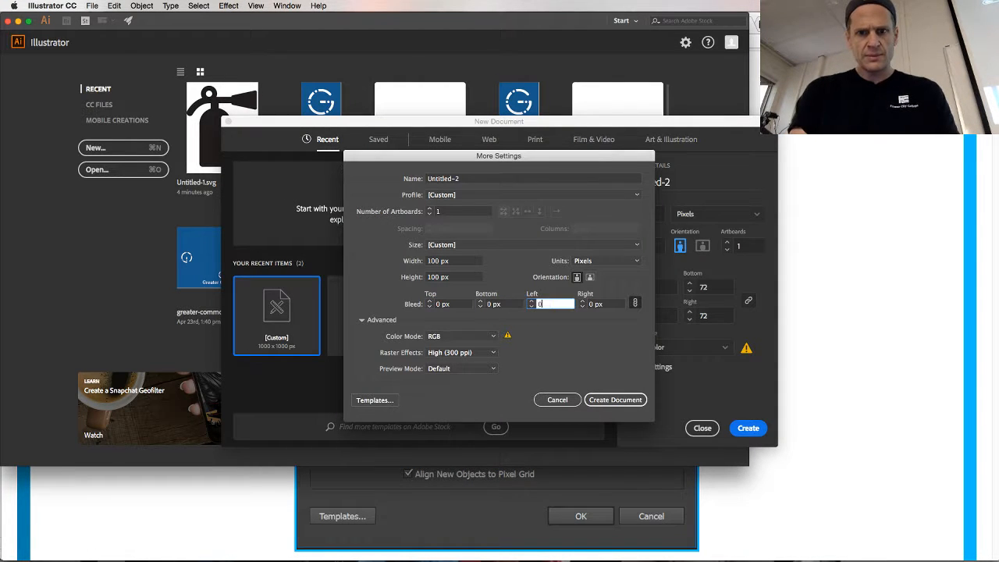
Check the raster effects setting on the course page in Chrome, and set it to Screen (72 ppi) in Illustrator
{"action": "key", "text": "super+Tab"}
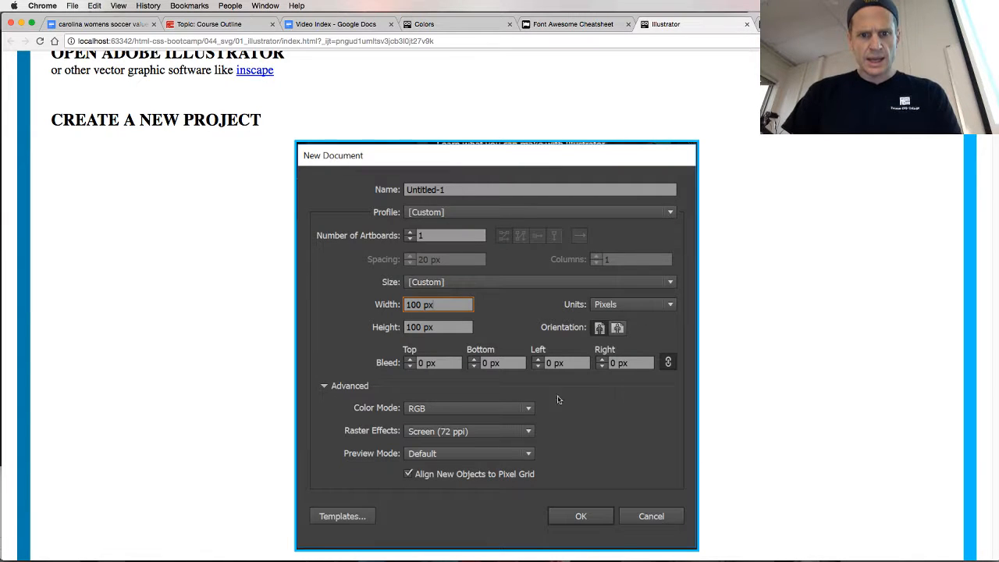
{"action": "key", "text": "super+Tab"}
{"action": "left_click", "coordinate": [461, 352]}
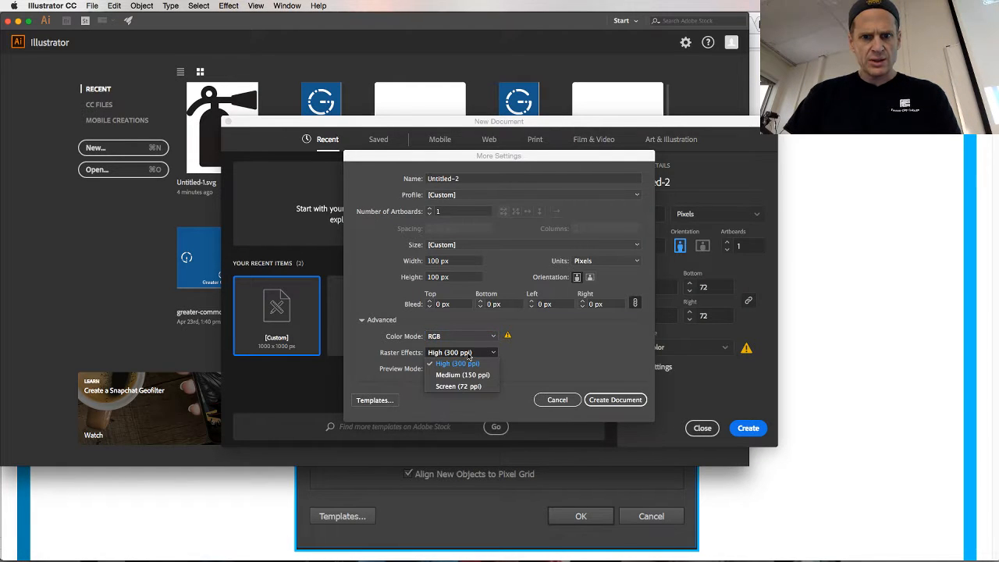
{"action": "left_click", "coordinate": [467, 387]}
Compare the preview mode with the course page in Chrome, and create the document in Illustrator
{"action": "key", "text": "super+Tab"}
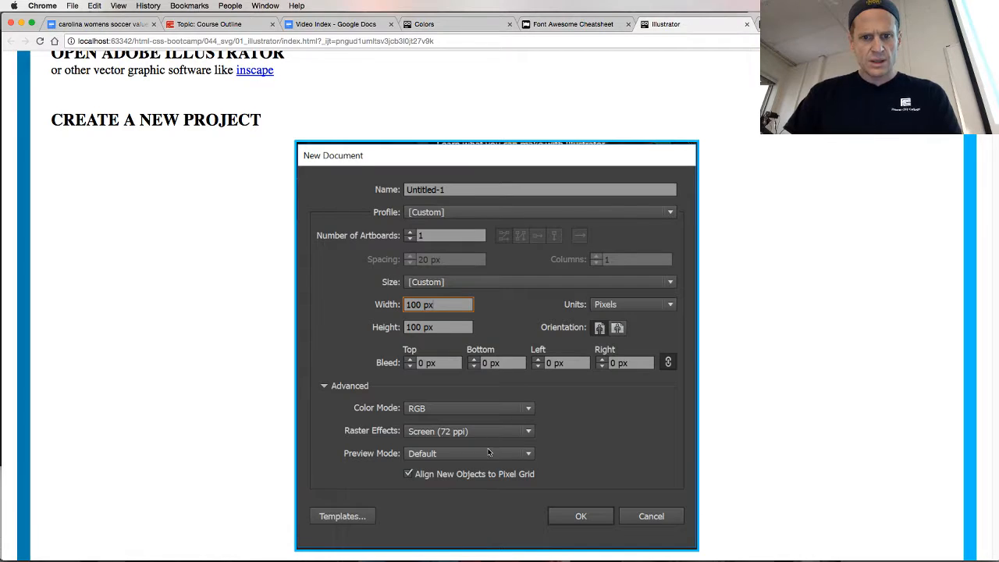
{"action": "key", "text": "super+Tab"}
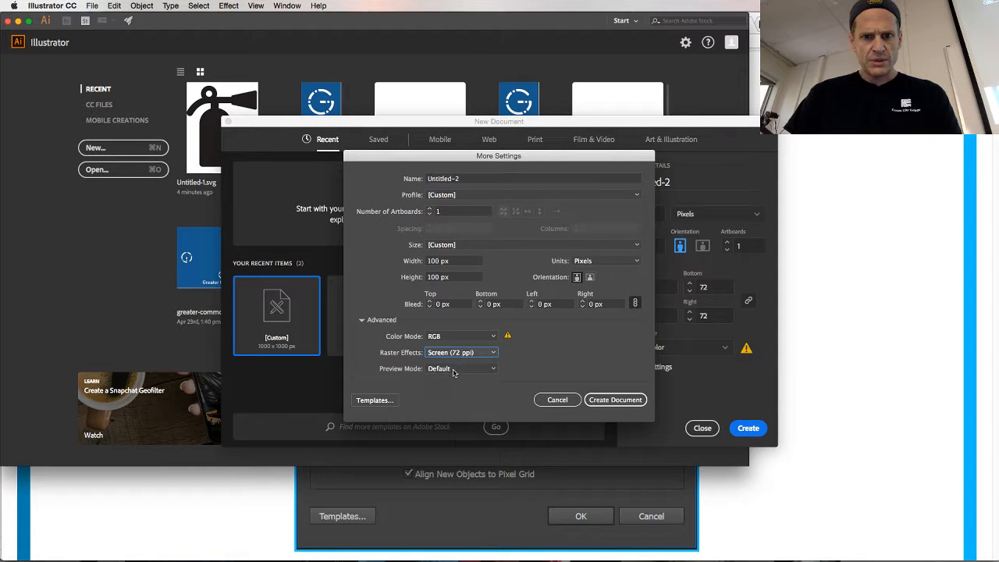
{"action": "key", "text": "super+Tab"}
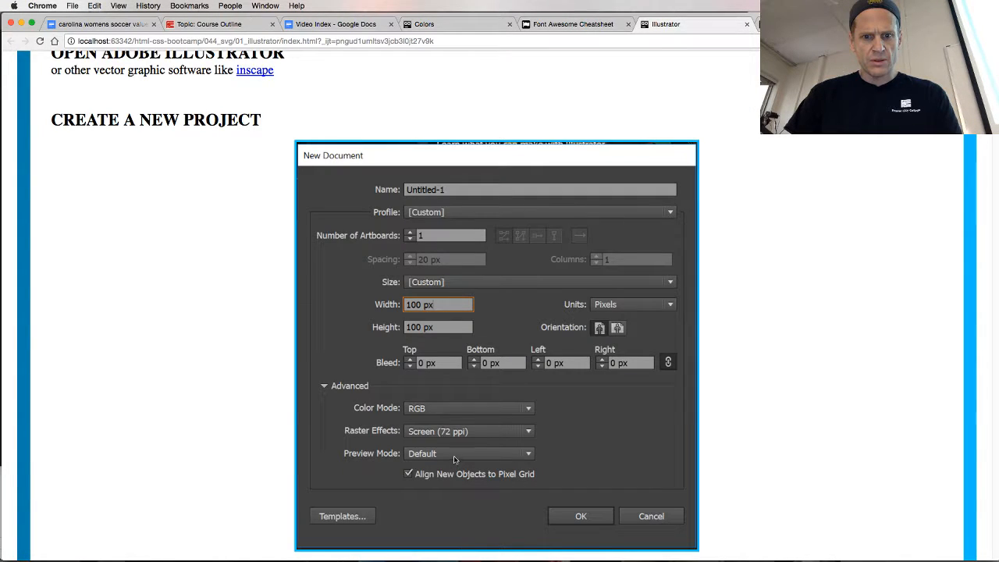
{"action": "key", "text": "super+Tab"}
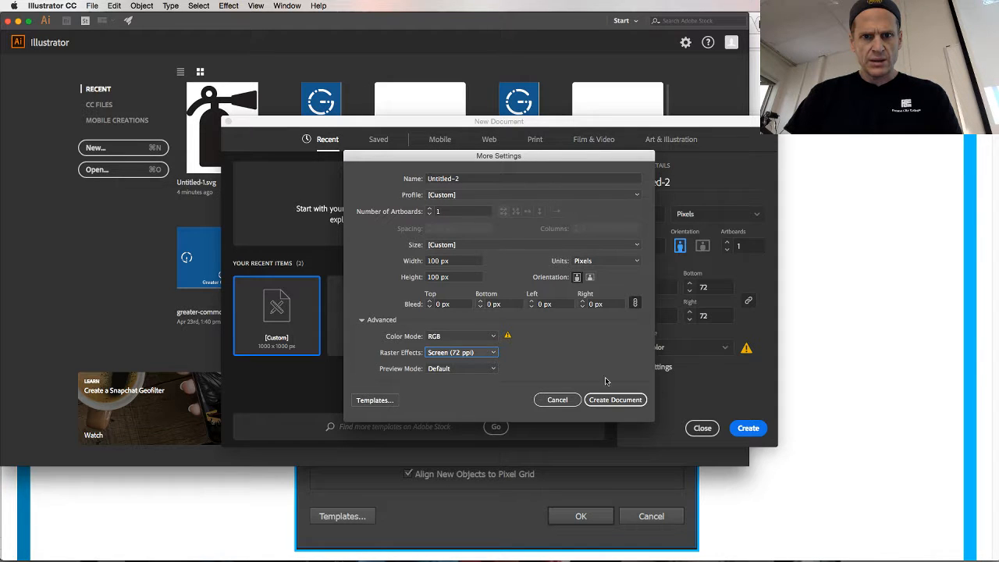
{"action": "left_click", "coordinate": [614, 400]}
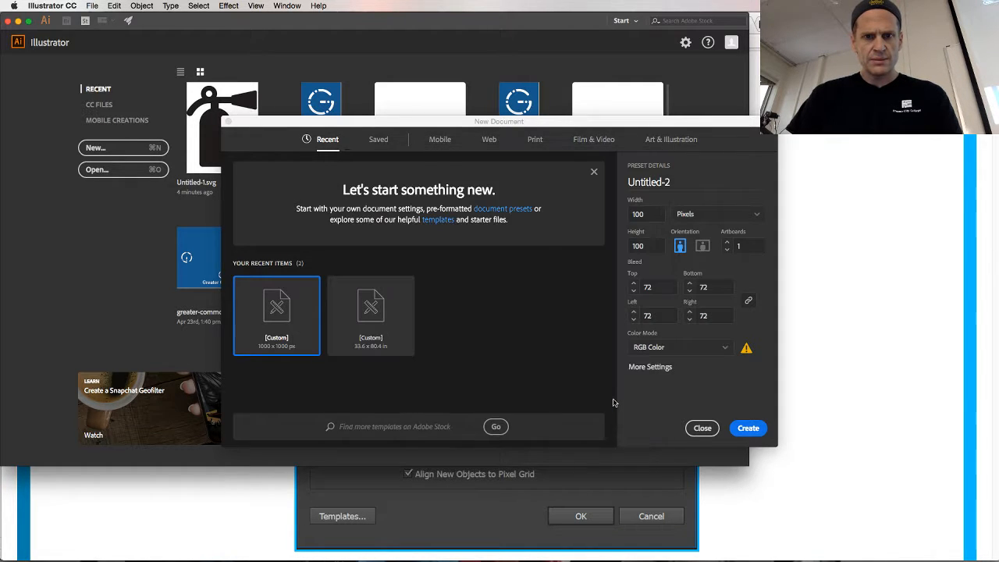
Switch to Chrome to view the soccer ball icon in the Font Awesome cheatsheet, and return to Illustrator to dismiss the Adobe Stock tip
{"action": "key", "text": "super+Tab"}
{"action": "scroll", "coordinate": [613, 403], "scroll_direction": "down", "scroll_amount": 10}
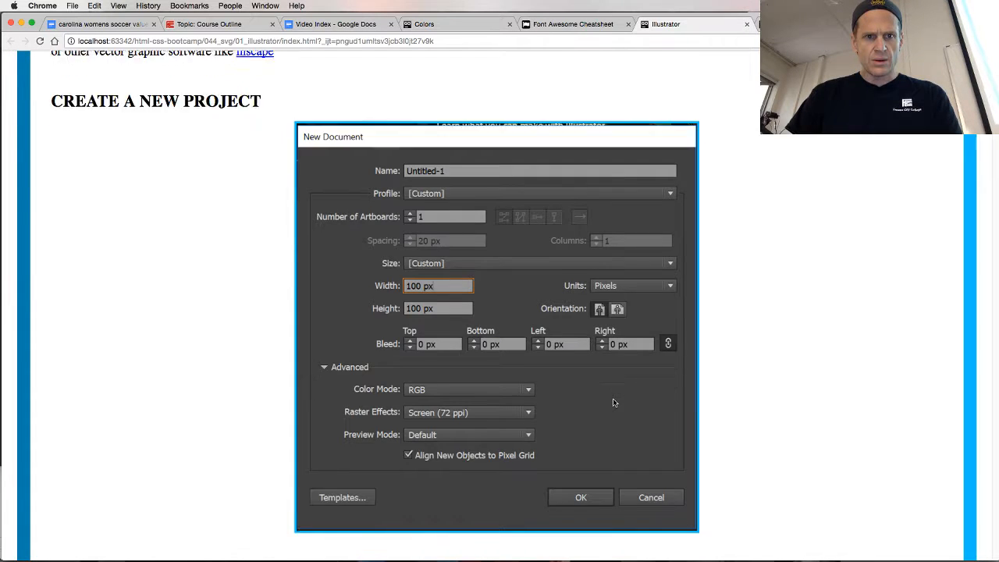
{"action": "scroll", "coordinate": [613, 402], "scroll_direction": "down", "scroll_amount": 5}
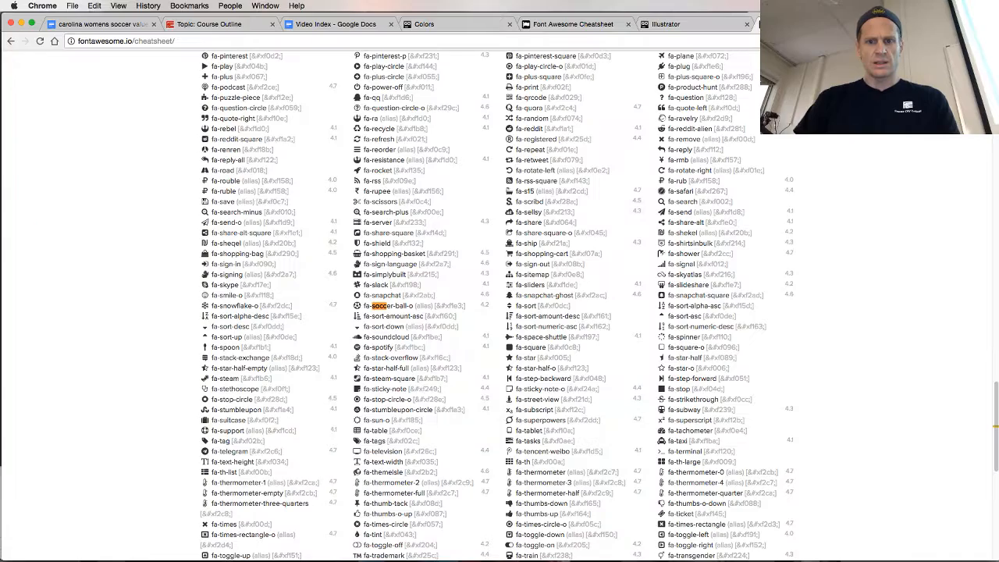
{"action": "key", "text": "ctrl+shift+Tab"}
{"action": "key", "text": "super+Tab"}
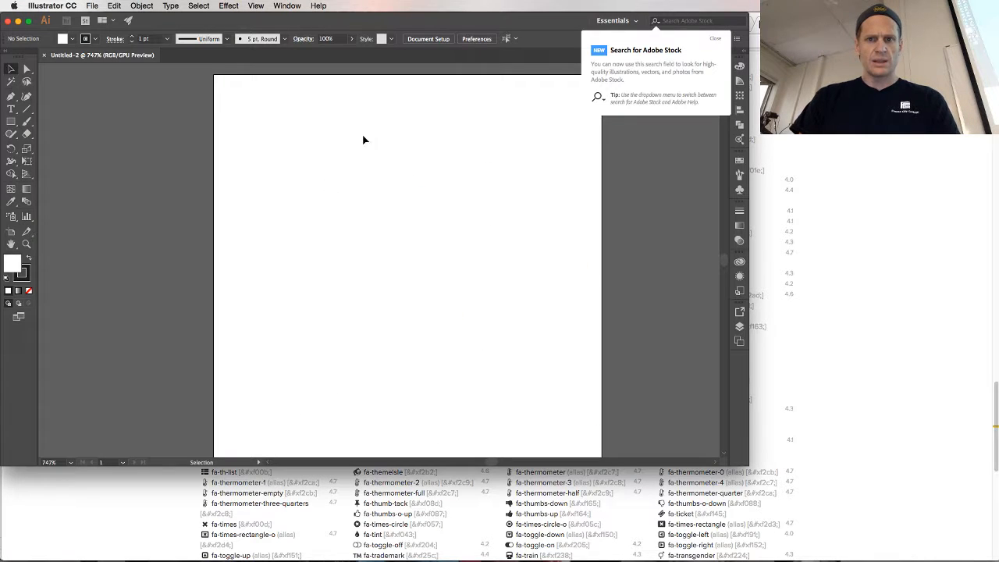
{"action": "left_click", "coordinate": [716, 38]}
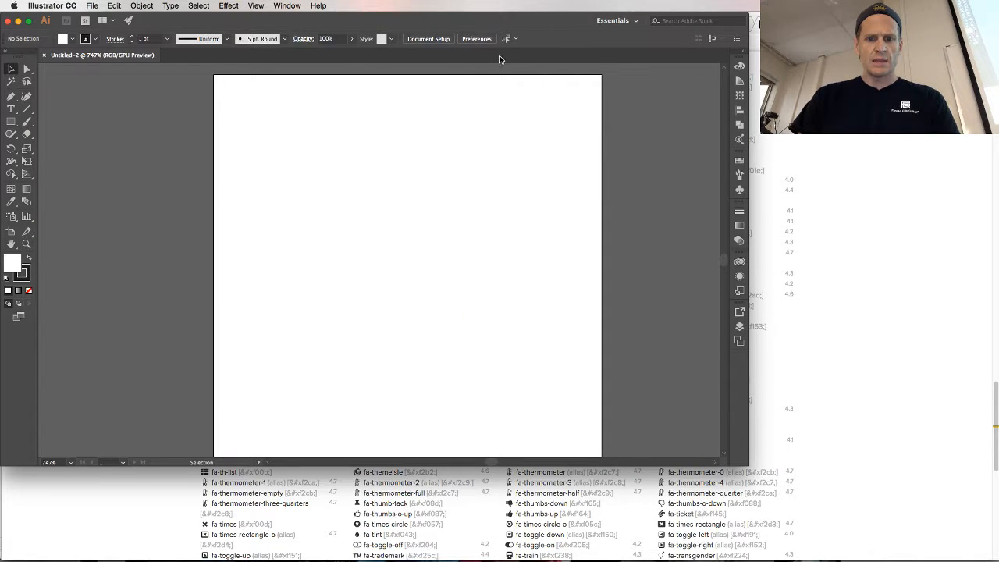
Copy the fa-soccer-ball-o icon from the Font Awesome cheatsheet in Chrome and paste it into the Illustrator document
{"action": "key", "text": "super+v"}
{"action": "key", "text": "super+z"}
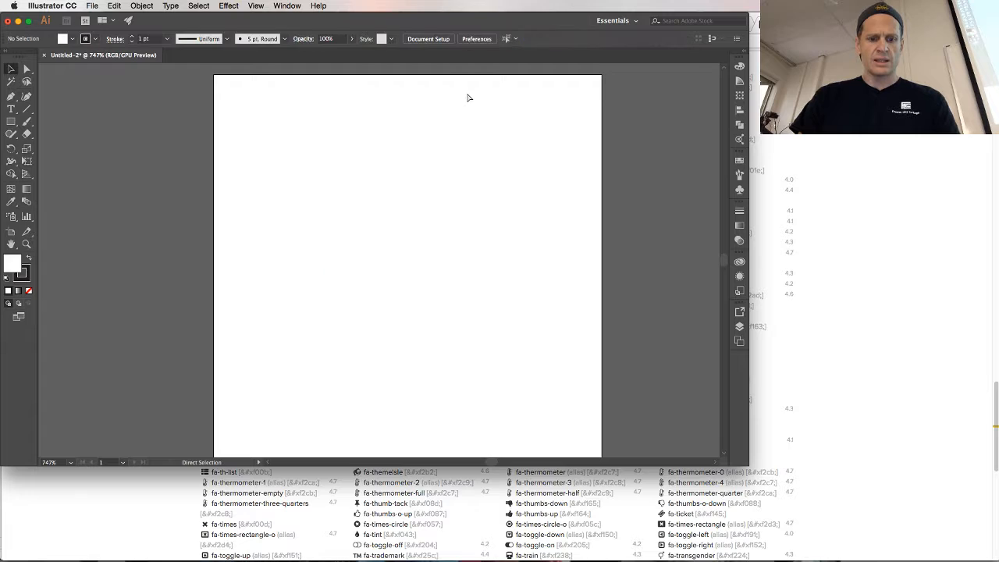
{"action": "key", "text": "super+Tab"}
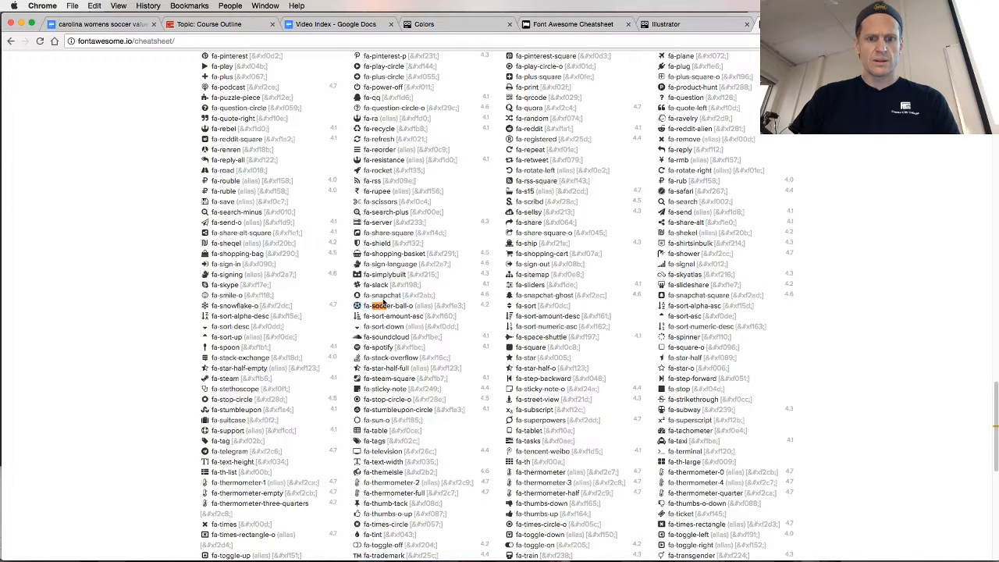
{"action": "key", "text": "super+Tab"}
{"action": "key", "text": "super+v"}
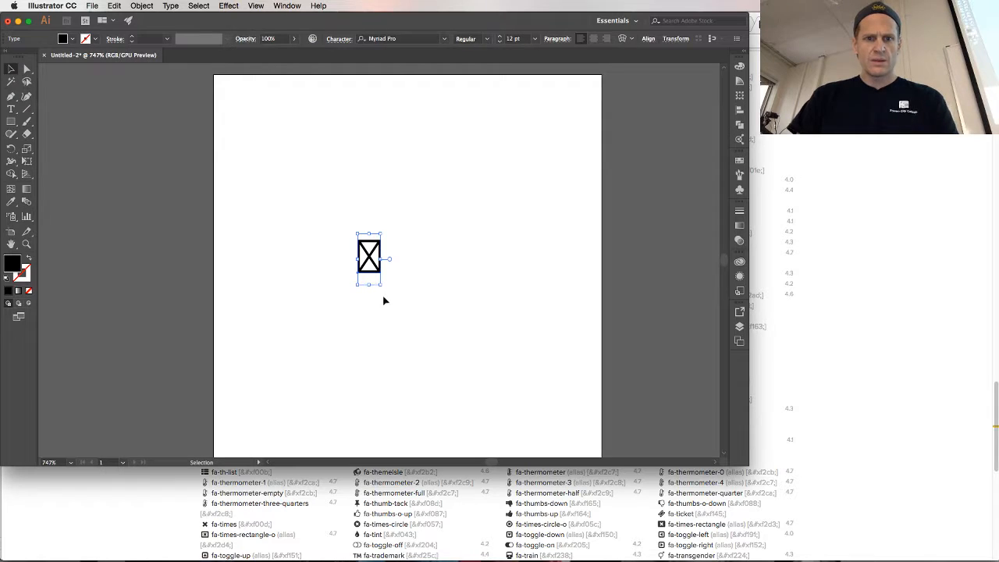
Change the pasted character's font family to FontAwesome
{"action": "left_click", "coordinate": [381, 39]}
{"action": "type", "text": "font"}
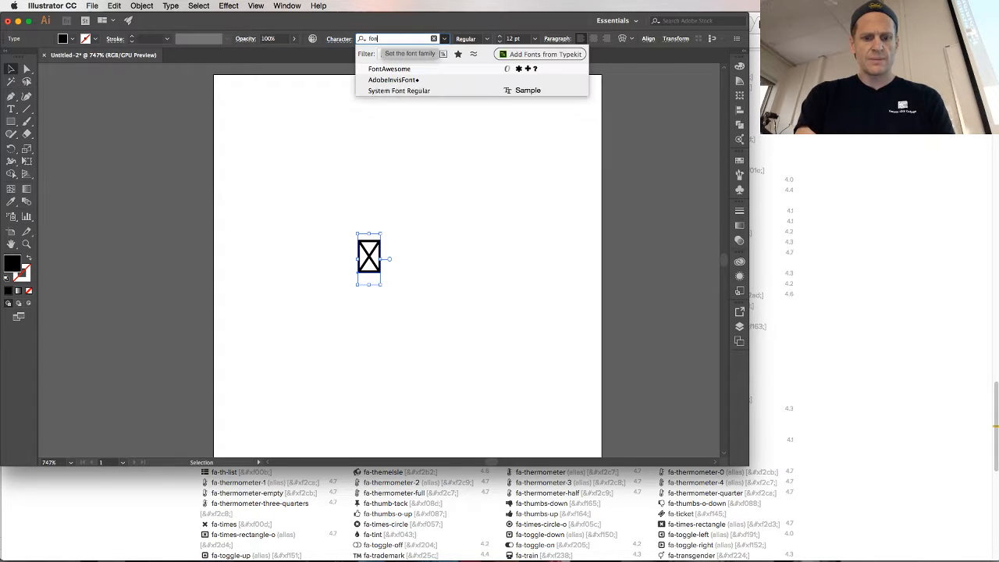
{"action": "left_click", "coordinate": [383, 69]}
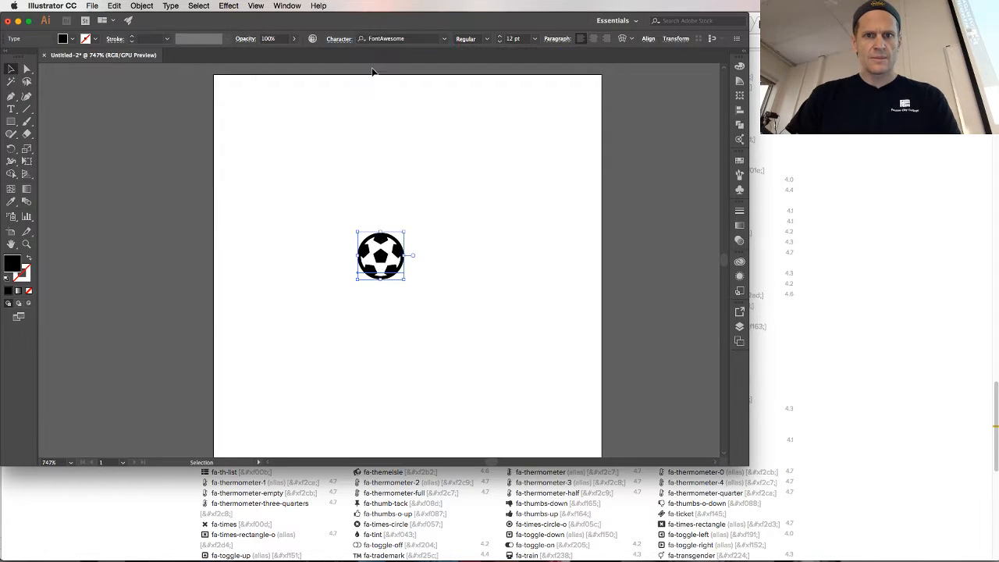
Open the Document Setup and start editing the artboards
{"action": "left_click", "coordinate": [92, 6]}
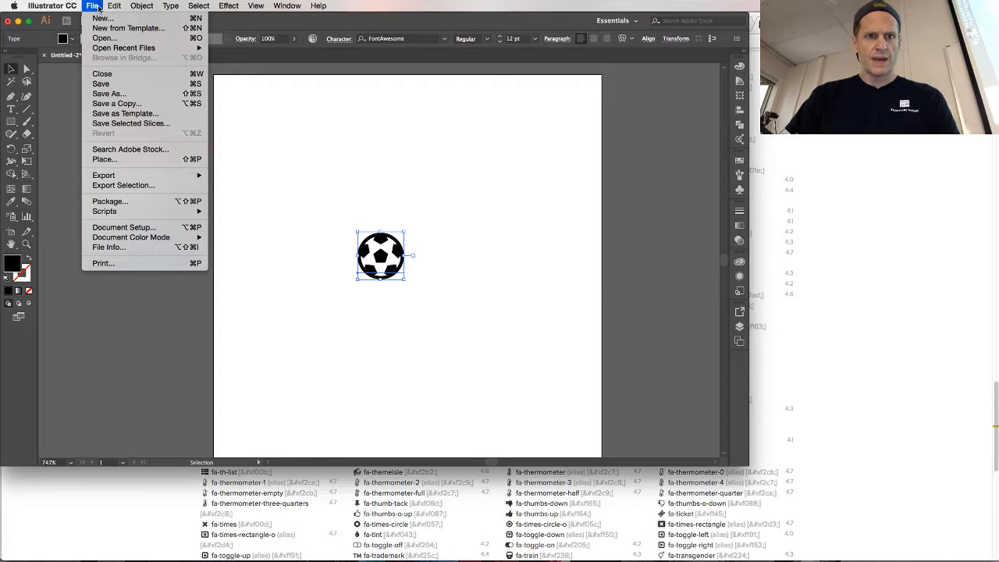
{"action": "left_click", "coordinate": [149, 227]}
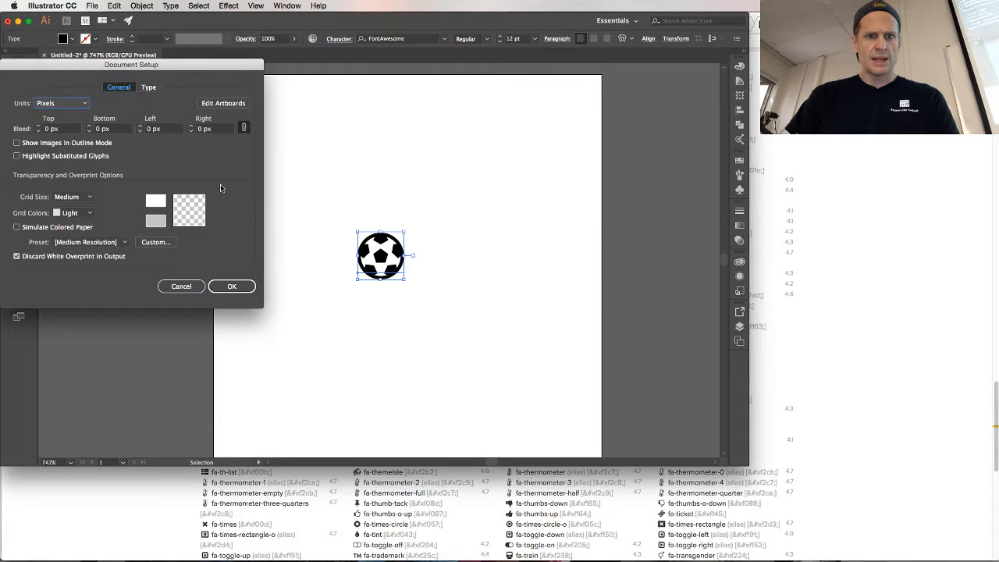
{"action": "left_click", "coordinate": [223, 103]}
Consult the "Add guides to your document" section of the course page in Chrome, and show the video safe areas on Artboard 1 in Illustrator
{"action": "key", "text": "super+Tab"}
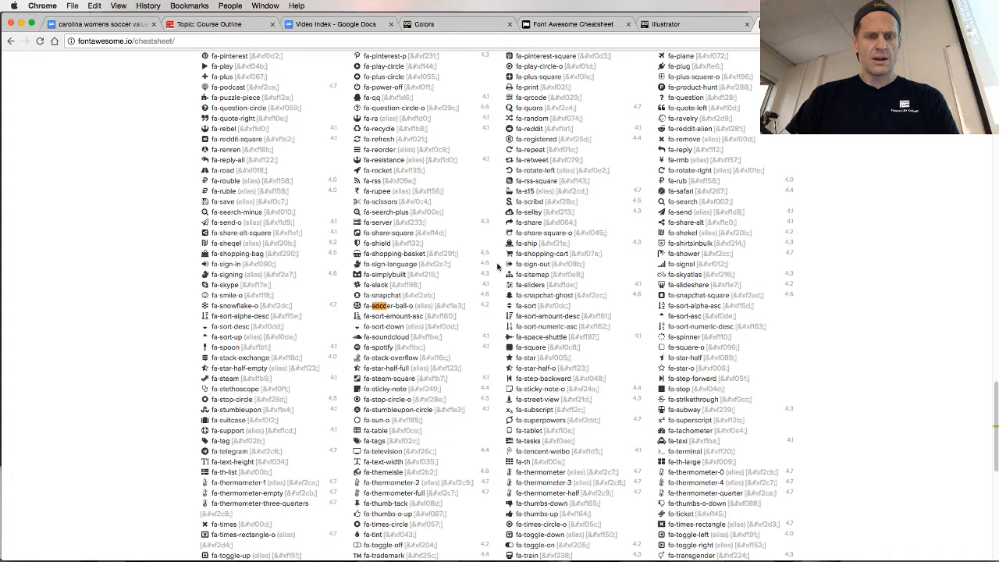
{"action": "left_click", "coordinate": [719, 22]}
{"action": "scroll", "coordinate": [304, 286], "scroll_direction": "down", "scroll_amount": 5}
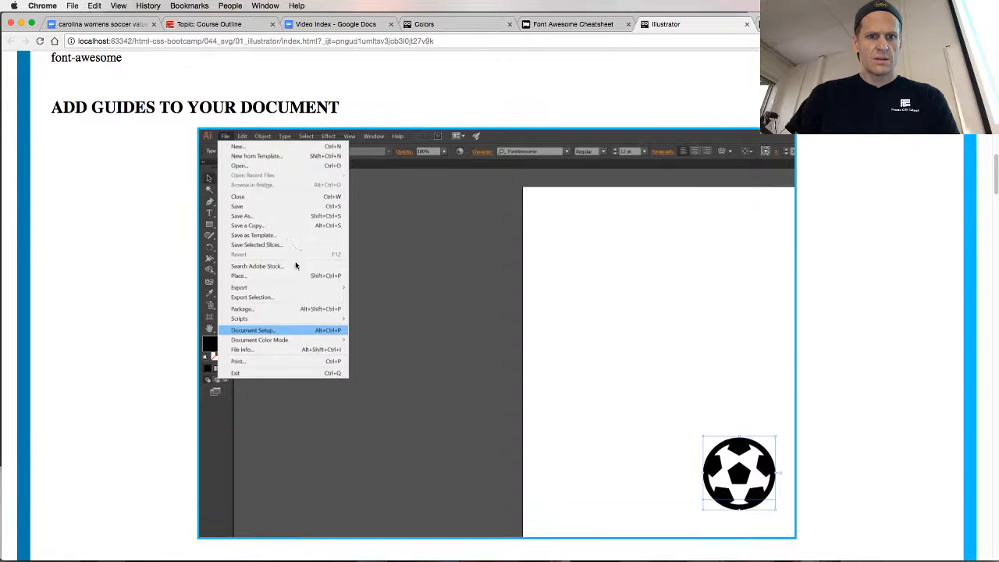
{"action": "scroll", "coordinate": [297, 268], "scroll_direction": "down", "scroll_amount": 10}
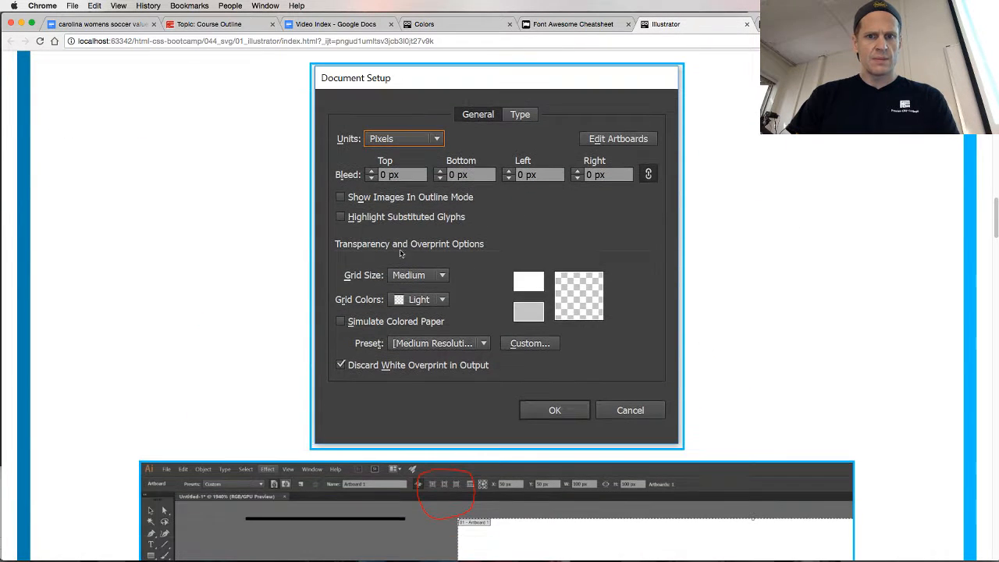
{"action": "scroll", "coordinate": [470, 279], "scroll_direction": "down", "scroll_amount": 5}
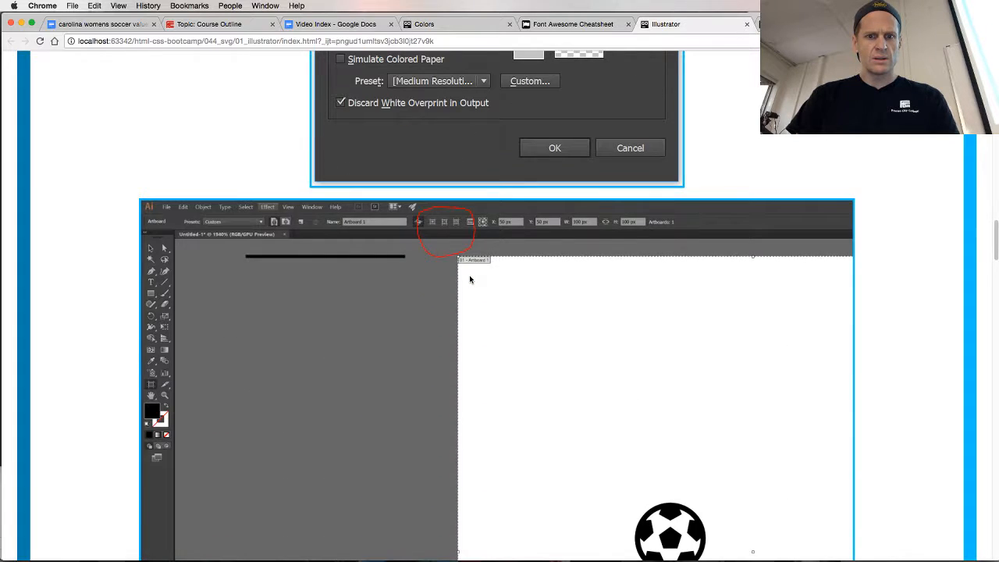
{"action": "scroll", "coordinate": [470, 280], "scroll_direction": "down", "scroll_amount": 3}
{"action": "key", "text": "super+Tab"}
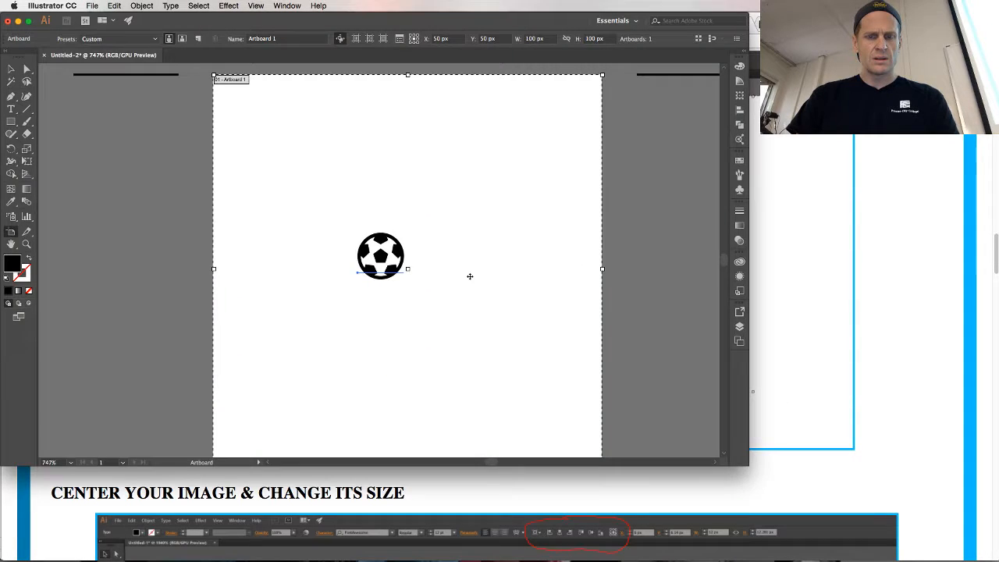
{"action": "left_click", "coordinate": [383, 39]}
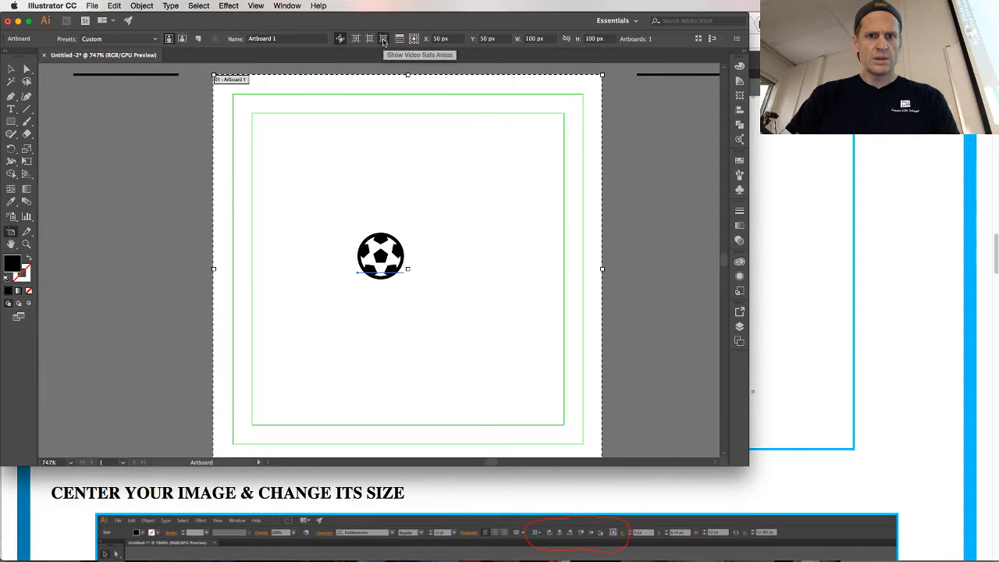
Try to enlarge the soccer ball toward the inner guides by stretching the artboard created around it
{"action": "left_click", "coordinate": [399, 258]}
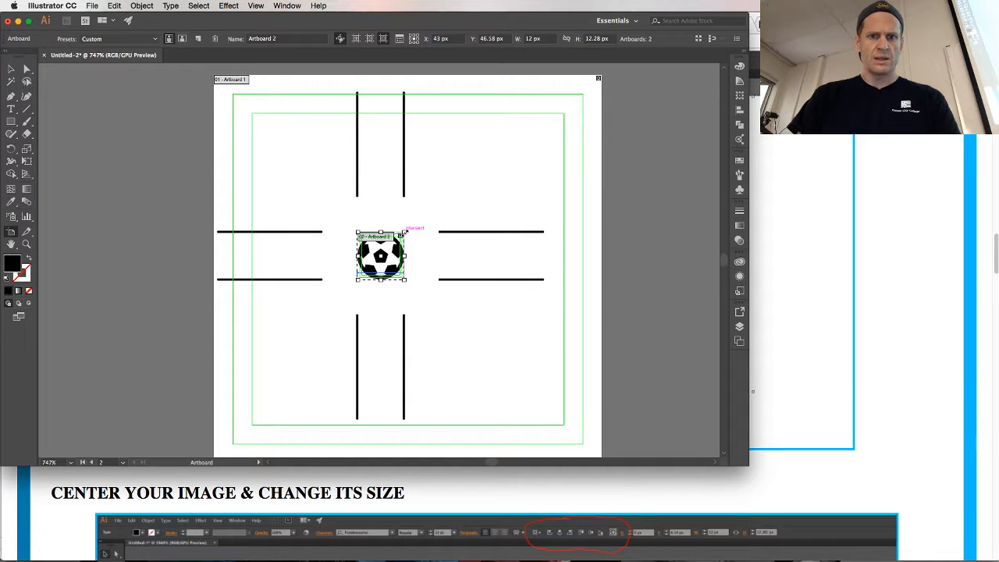
{"action": "left_click_drag", "start_coordinate": [404, 233], "coordinate": [520, 162]}
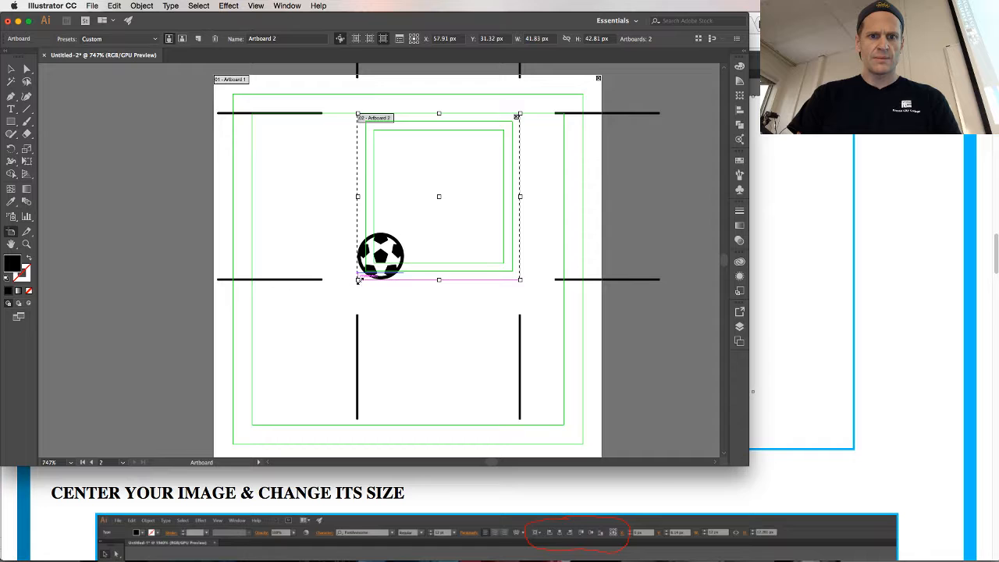
{"action": "left_click_drag", "start_coordinate": [359, 280], "coordinate": [252, 363]}
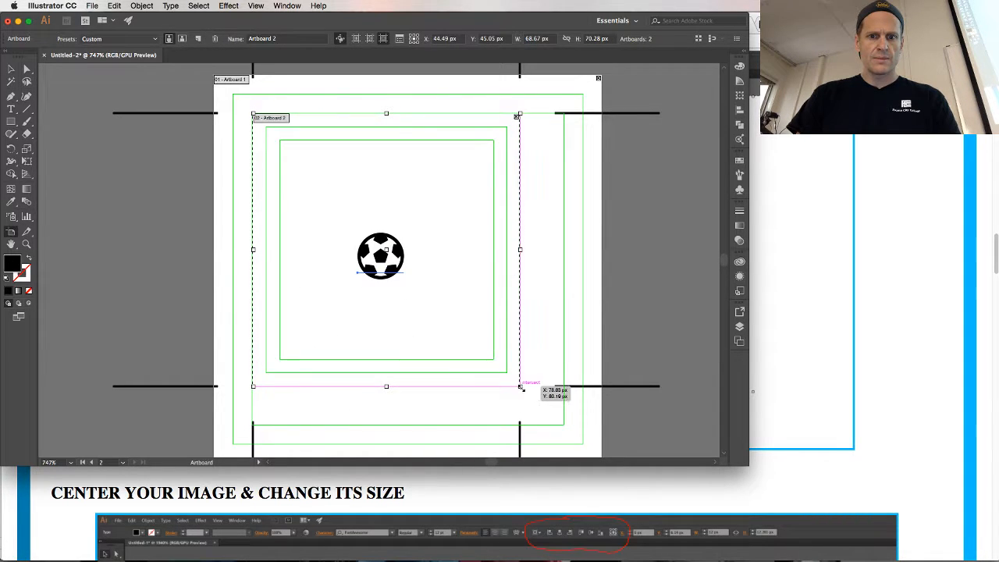
{"action": "left_click_drag", "start_coordinate": [520, 388], "coordinate": [559, 414]}
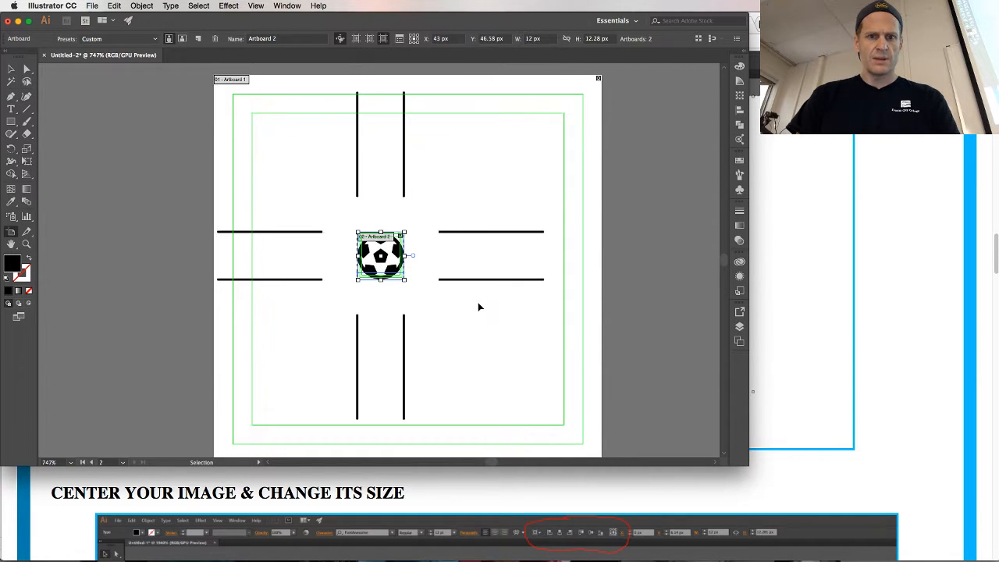
Try to move Artboard 1 and delete it, and undo both changes
{"action": "key", "text": "shift+o"}
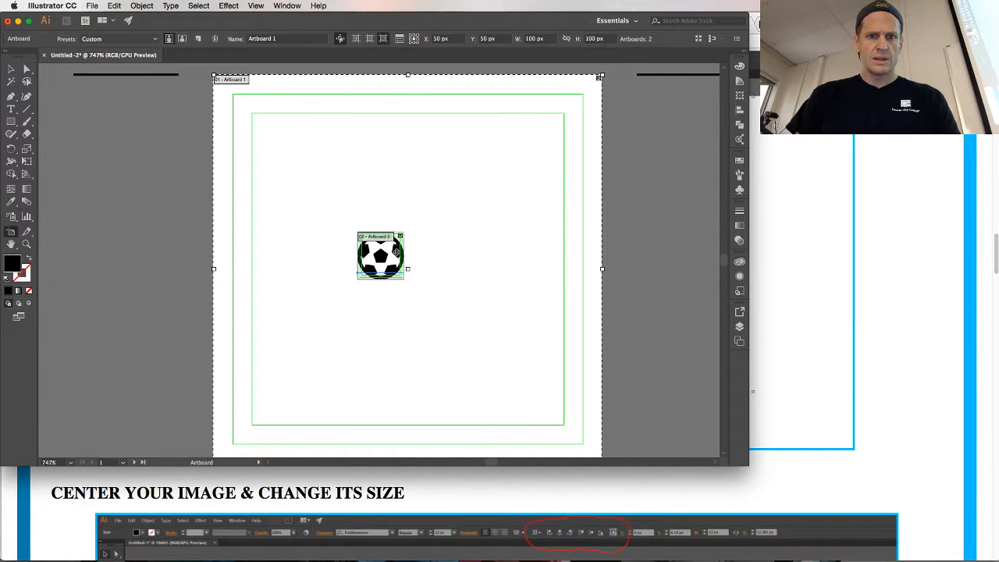
{"action": "left_click_drag", "start_coordinate": [396, 251], "coordinate": [471, 258]}
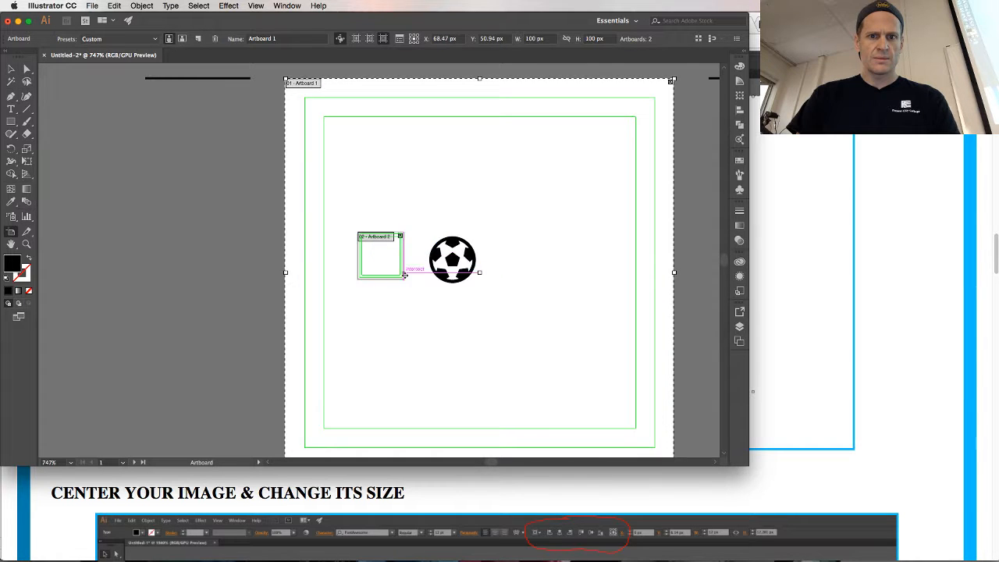
{"action": "key", "text": "Delete"}
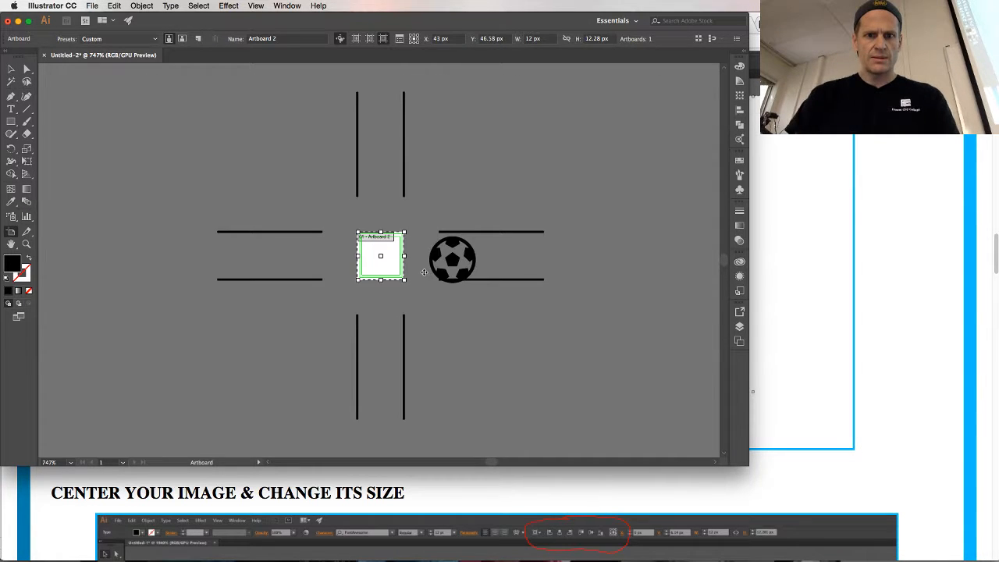
{"action": "key", "text": "super+z"}
{"action": "key", "text": "super+z"}
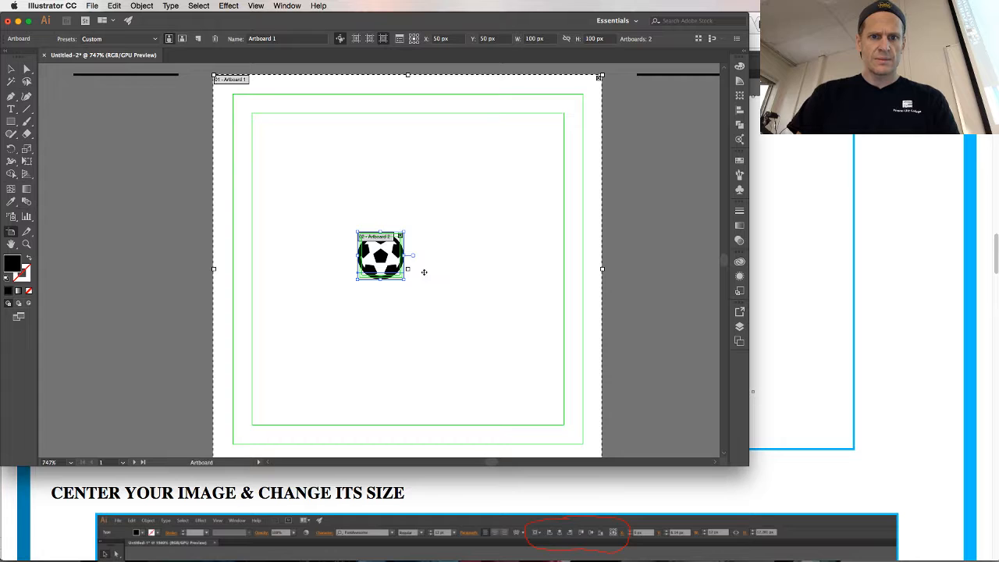
Remove the extra artboards and undo the remaining edits back to the blank document
{"action": "key", "text": "v"}
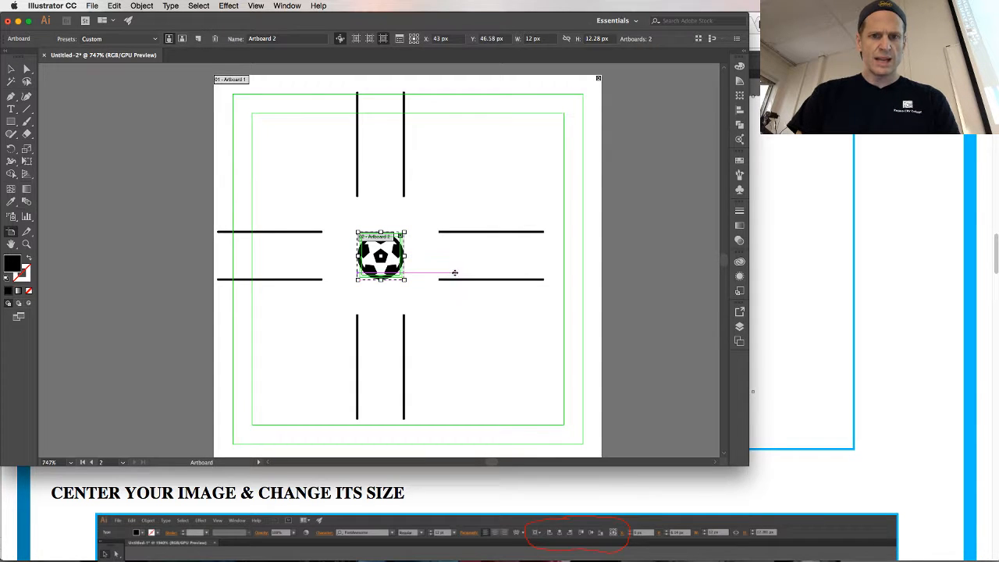
{"action": "key", "text": "Delete"}
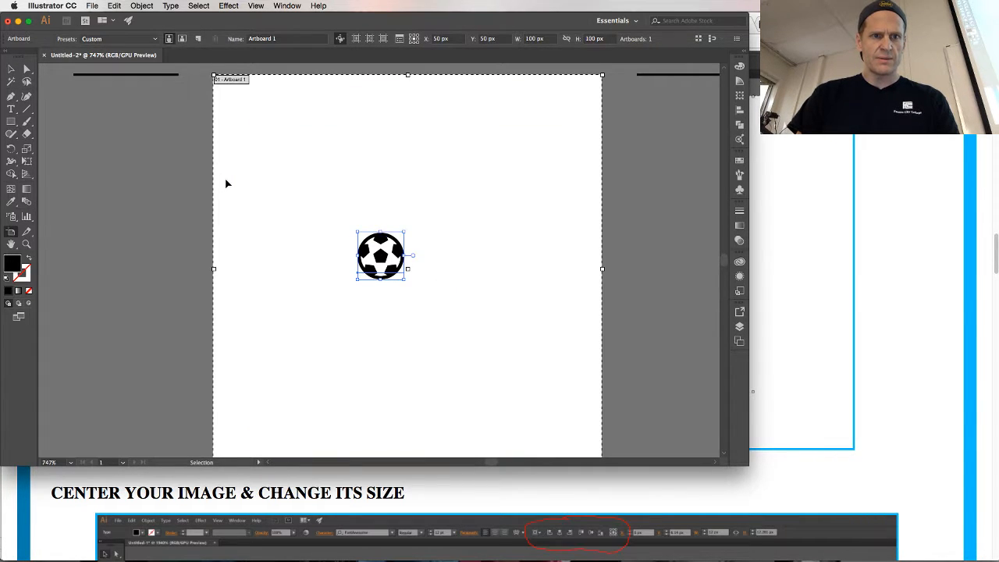
{"action": "key", "text": "shift+o"}
{"action": "key", "text": "super"}
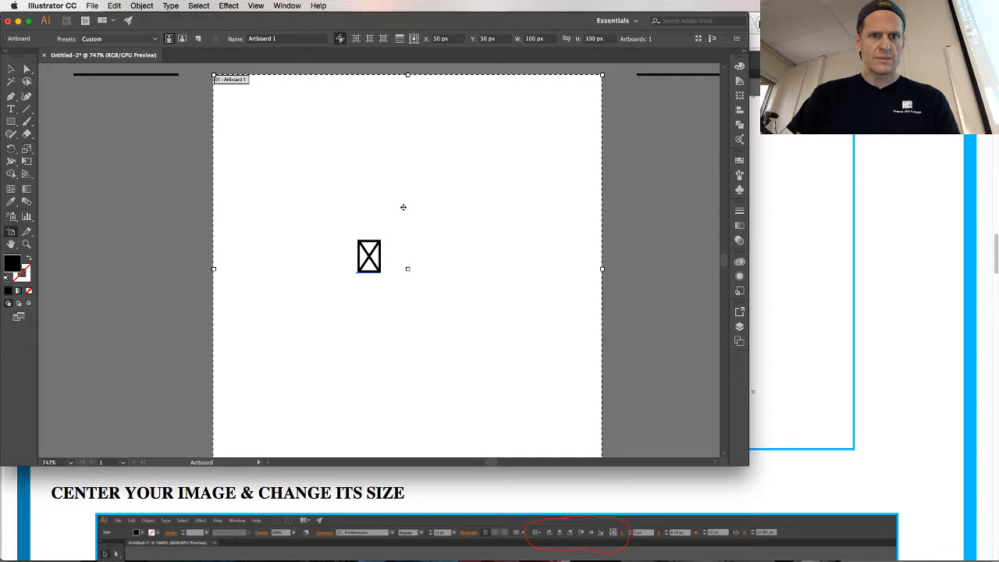
{"action": "left_click", "coordinate": [373, 250]}
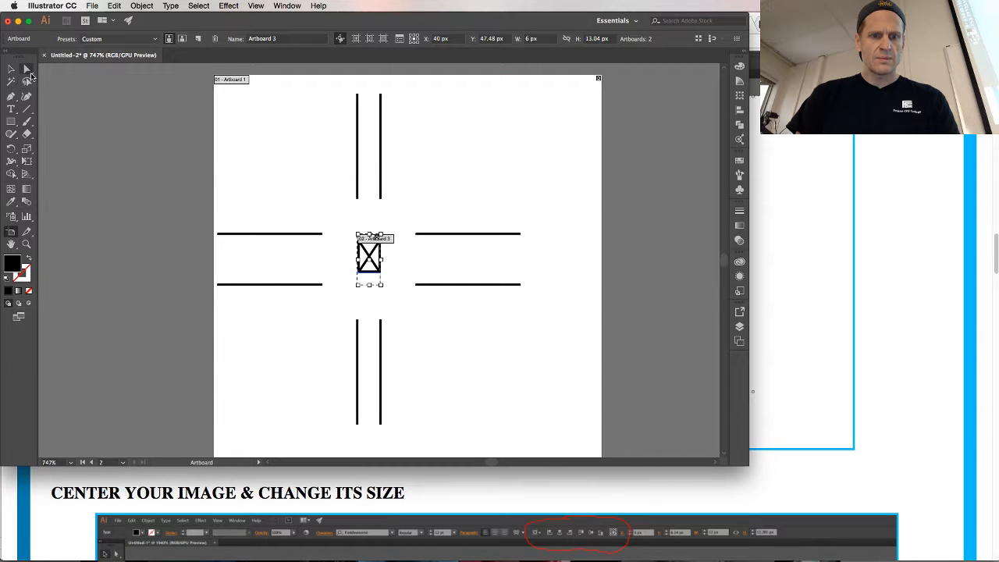
{"action": "key", "text": "super+z"}
{"action": "key", "text": "super+z"}
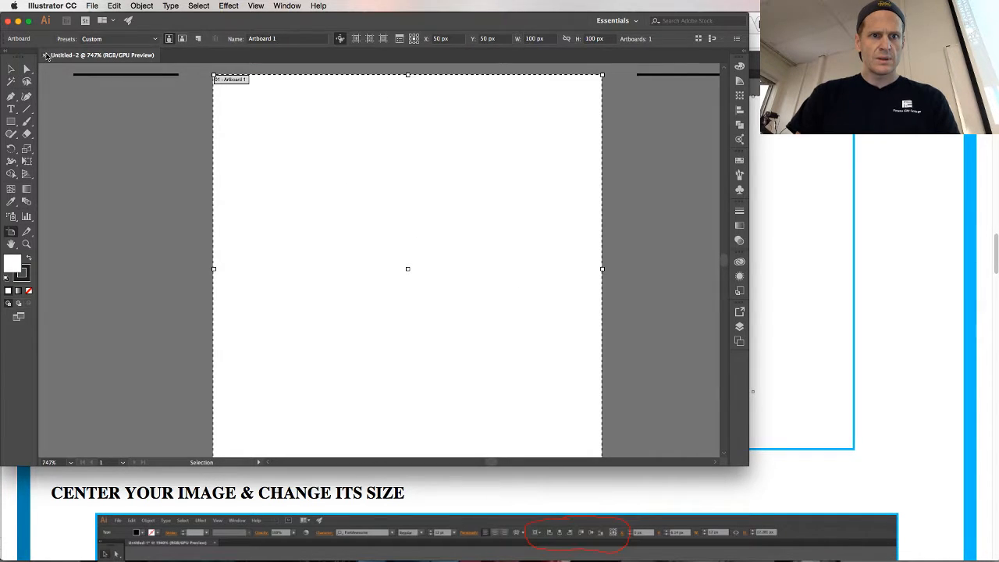
Close the Untitled-2 document and create a new 100 x 100 px RGB document with one artboard
{"action": "left_click", "coordinate": [44, 55]}
{"action": "left_click", "coordinate": [92, 6]}
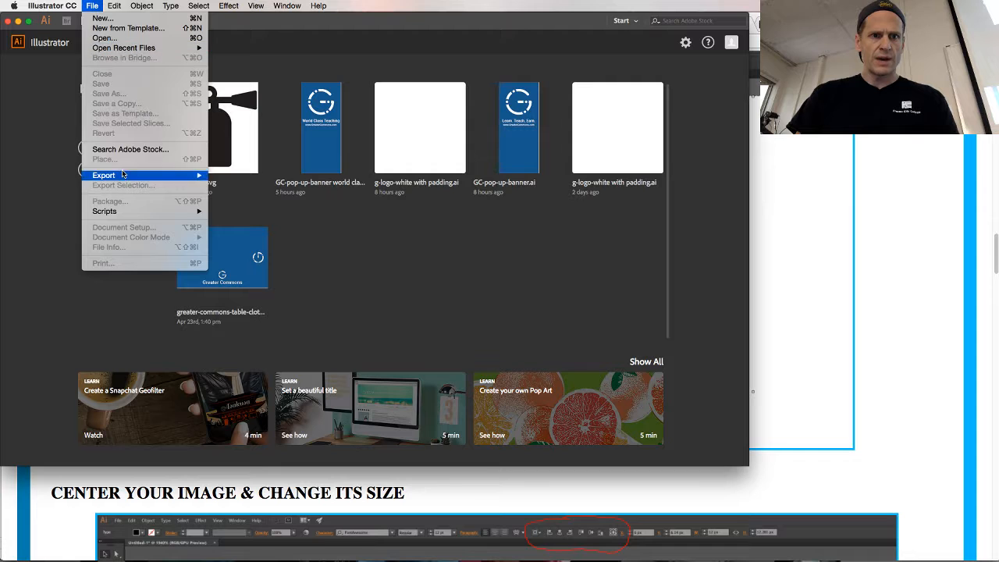
{"action": "left_click", "coordinate": [102, 18]}
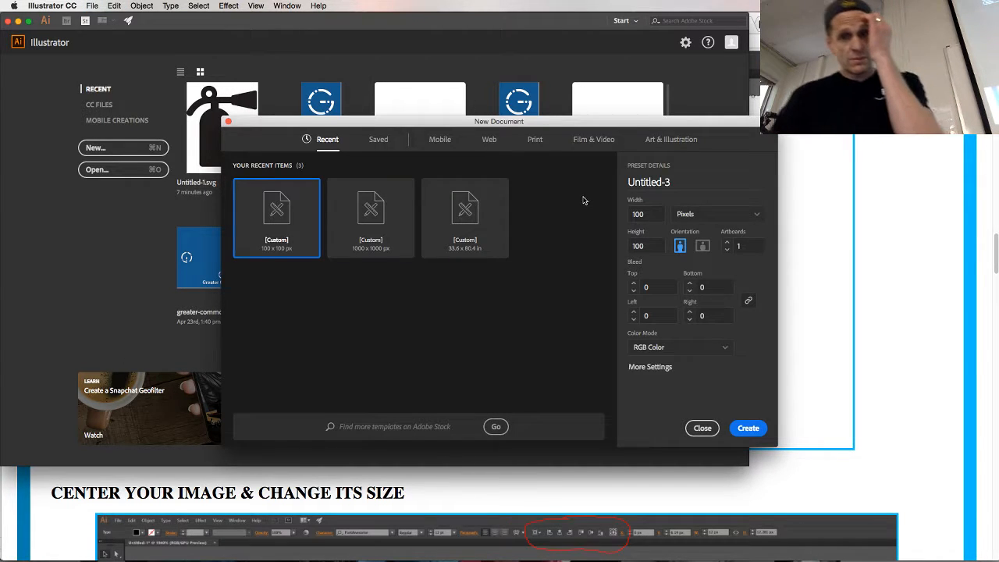
{"action": "left_click", "coordinate": [664, 367]}
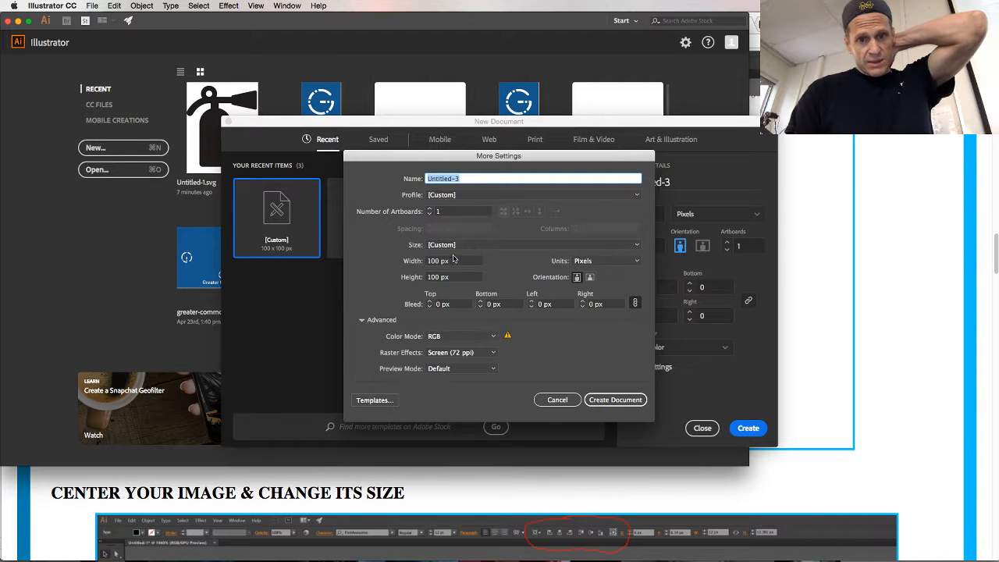
{"action": "left_click", "coordinate": [615, 400]}
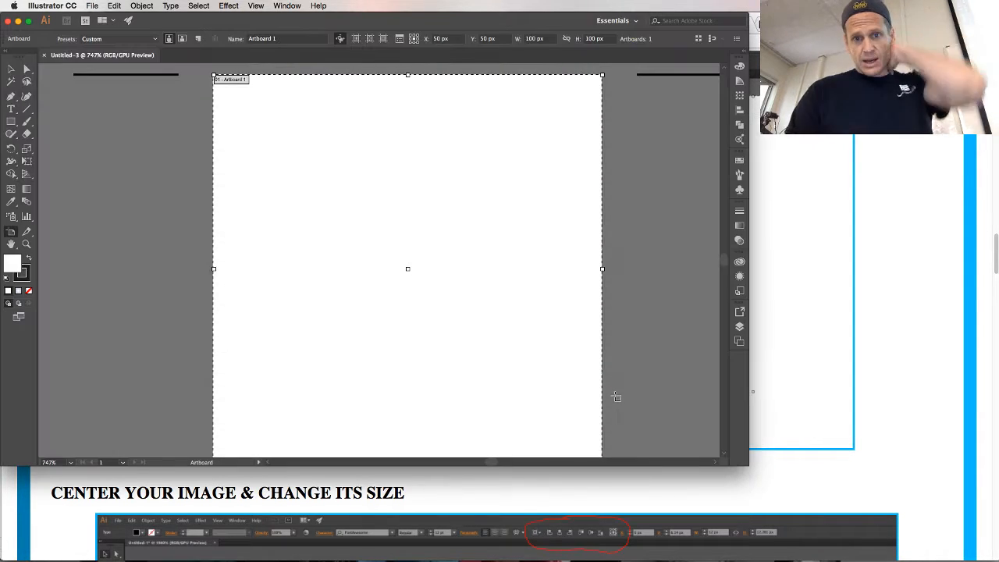
Paste the copied icon character into the new document and set its font family to FontAwesome
{"action": "key", "text": "cmd+v"}
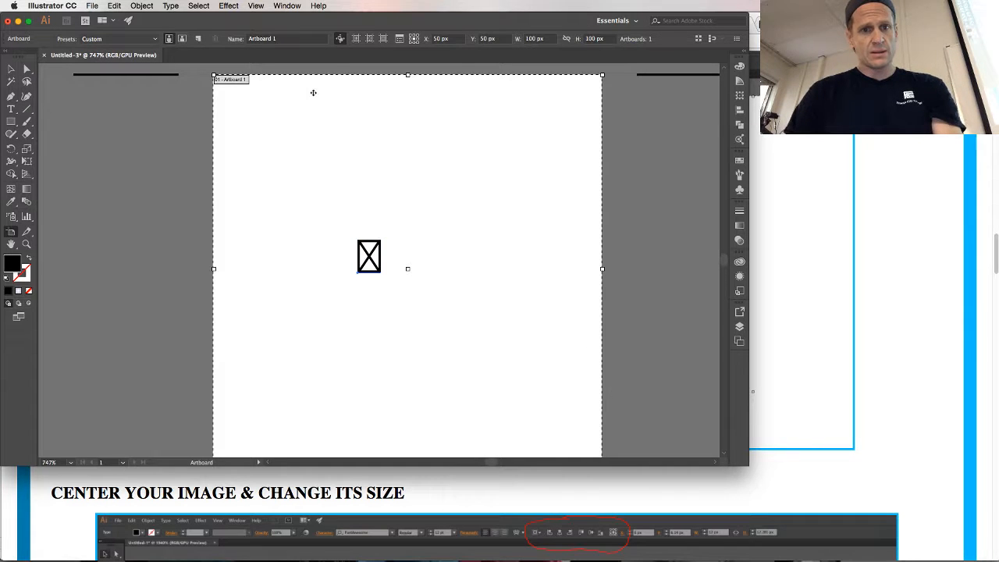
{"action": "left_click", "coordinate": [283, 38]}
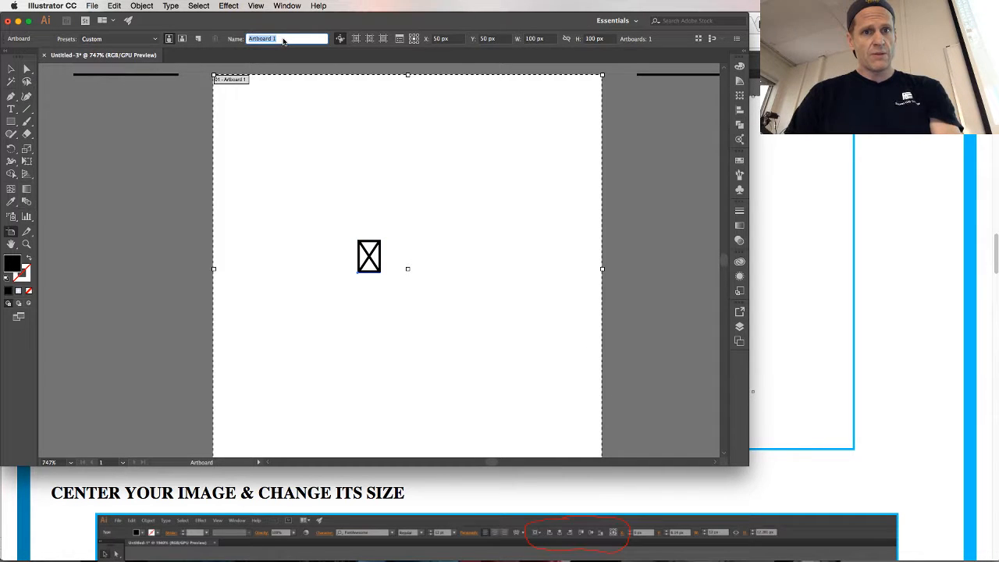
{"action": "left_click", "coordinate": [11, 69]}
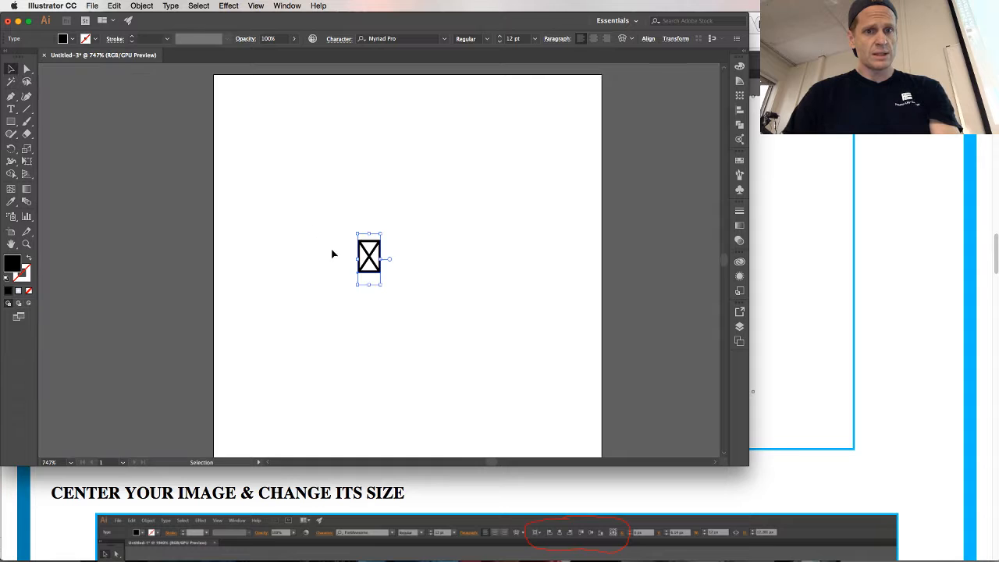
{"action": "left_click", "coordinate": [403, 38]}
{"action": "type", "text": "for"}
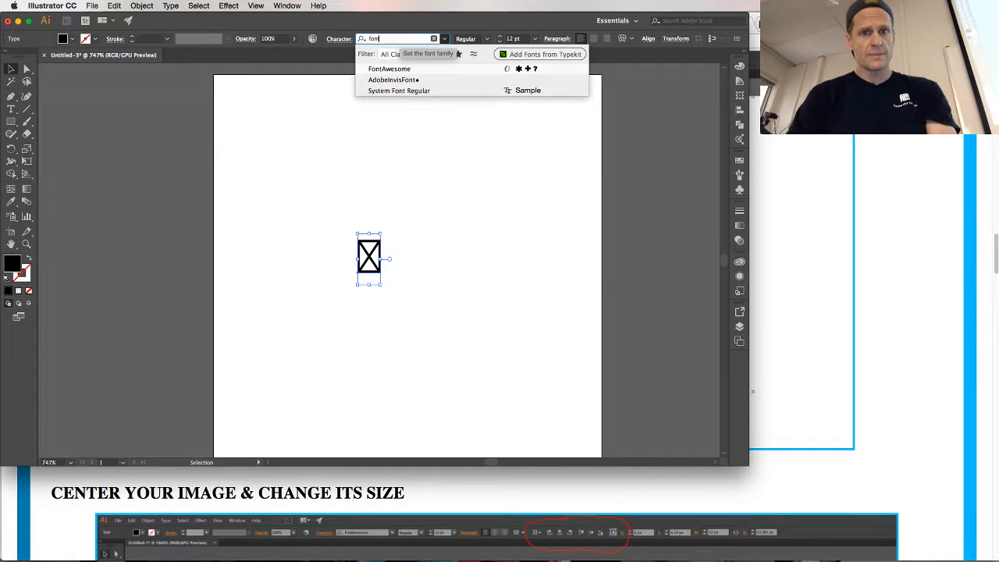
{"action": "key", "text": "Return"}
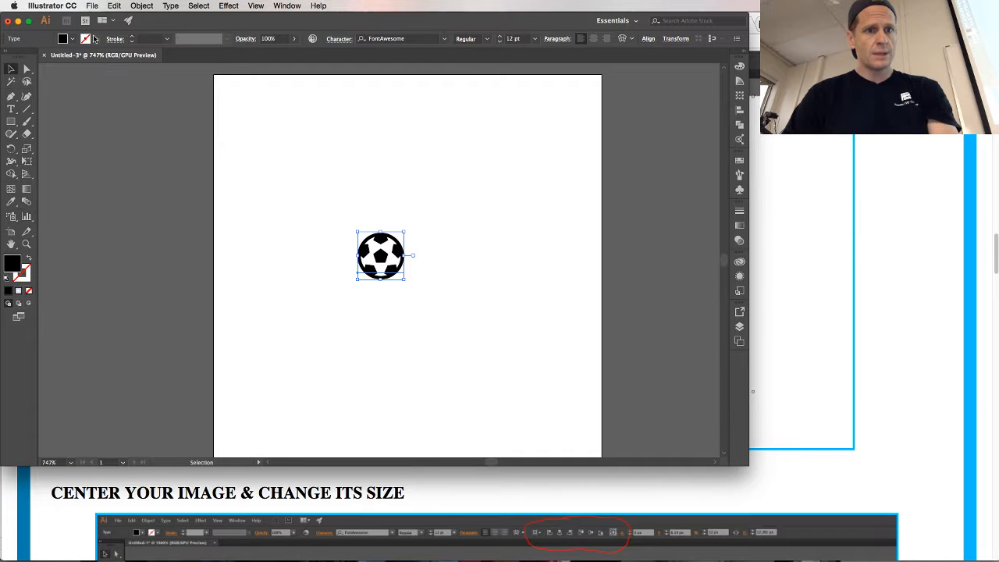
Enlarge the soccer ball proportionally around the middle of the artboard to a font size of about 58 pt
{"action": "left_click", "coordinate": [92, 5]}
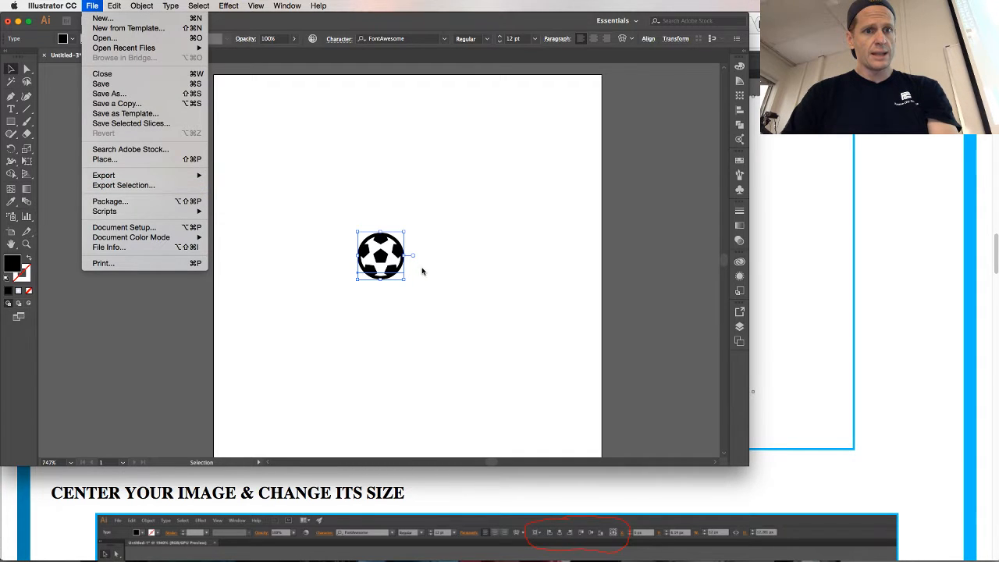
{"action": "left_click", "coordinate": [404, 234]}
{"action": "left_click_drag", "start_coordinate": [404, 232], "coordinate": [534, 142]}
{"action": "left_click_drag", "start_coordinate": [353, 281], "coordinate": [223, 372]}
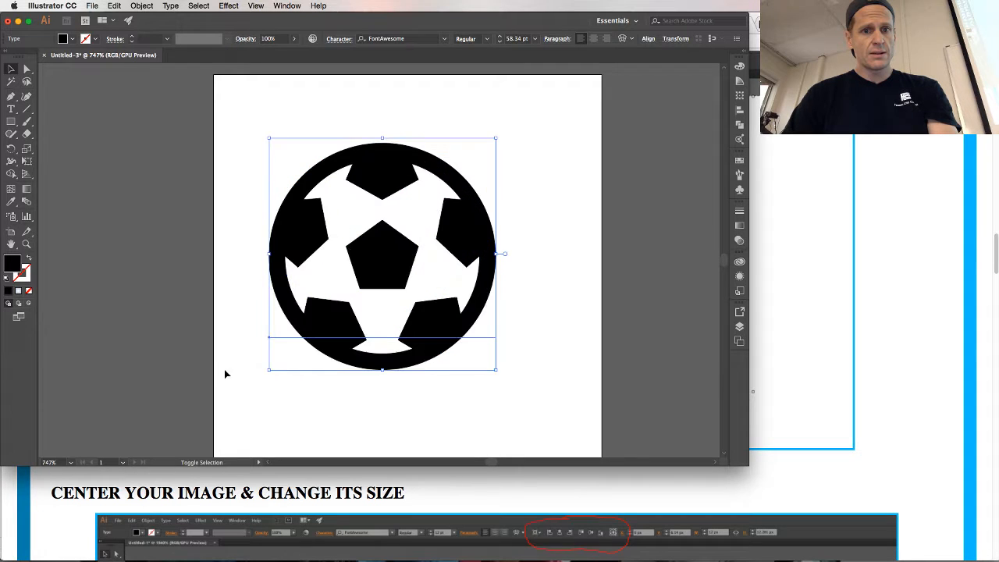
Edit the artboards from the Document Setup and show the video safe areas on Artboard 1
{"action": "left_click", "coordinate": [97, 5]}
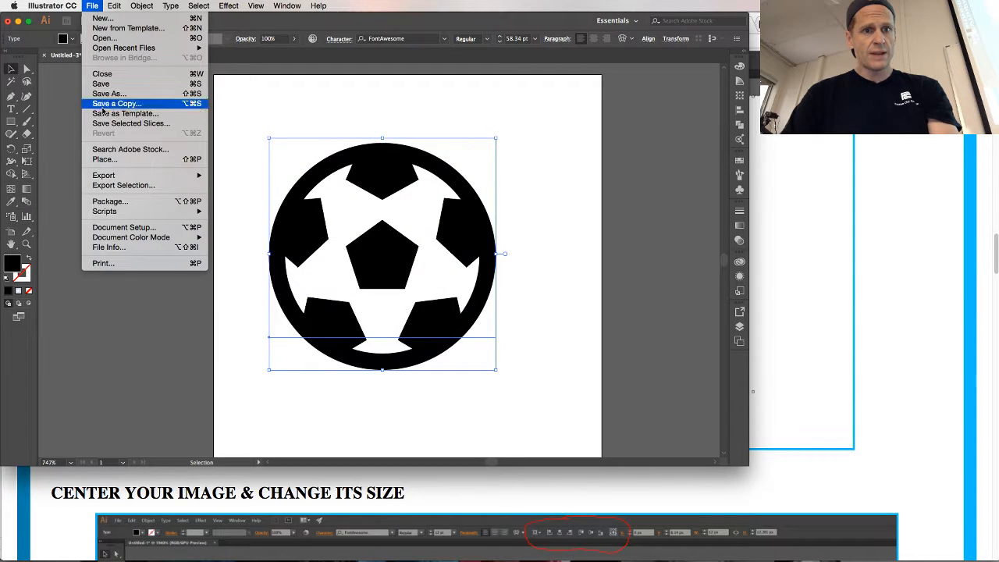
{"action": "left_click", "coordinate": [129, 227]}
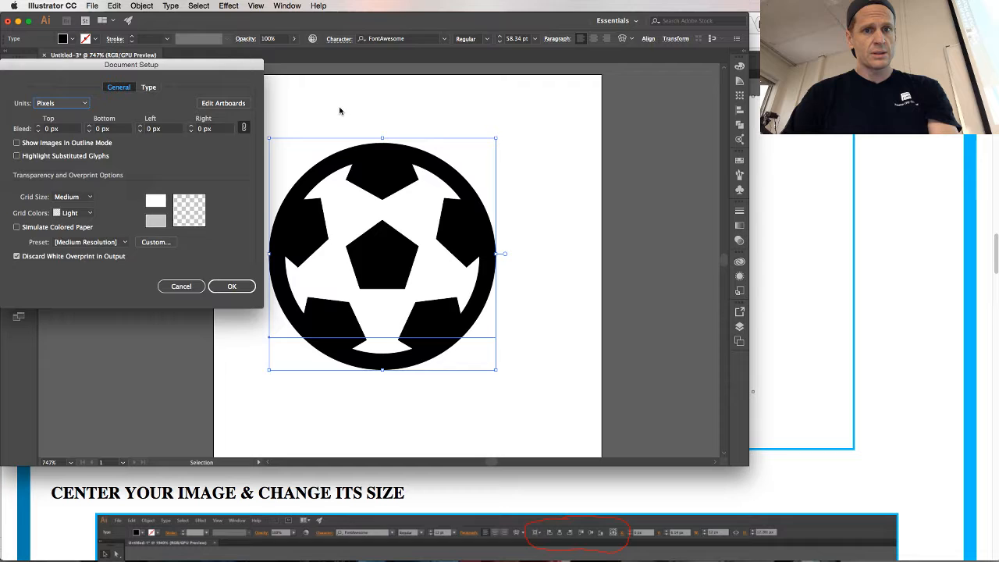
{"action": "left_click", "coordinate": [234, 101]}
{"action": "left_click", "coordinate": [384, 39]}
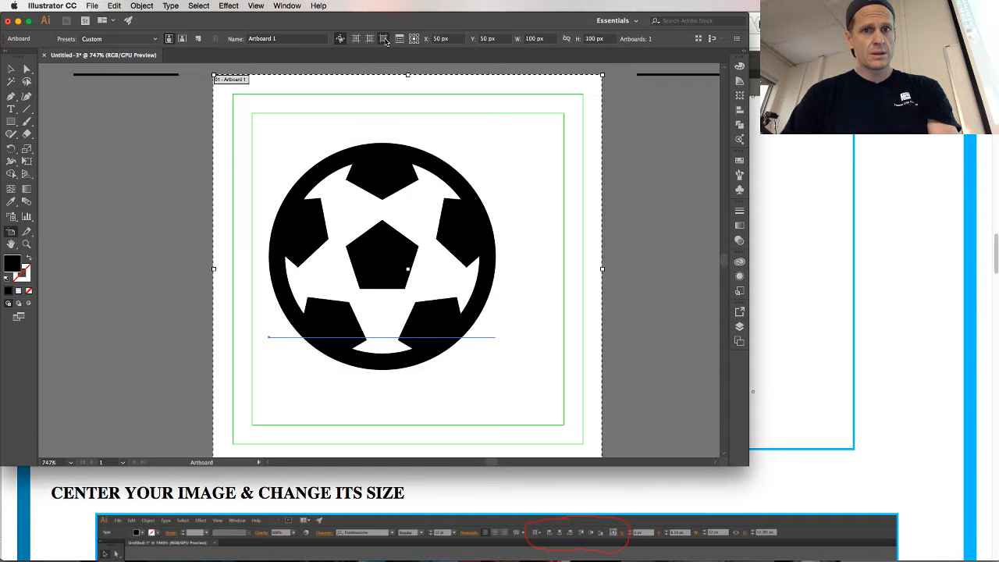
Scale the soccer ball to about 78 pt to fit the inner safe area's height and center it horizontally between the guides
{"action": "key", "text": "v"}
{"action": "left_click", "coordinate": [383, 180]}
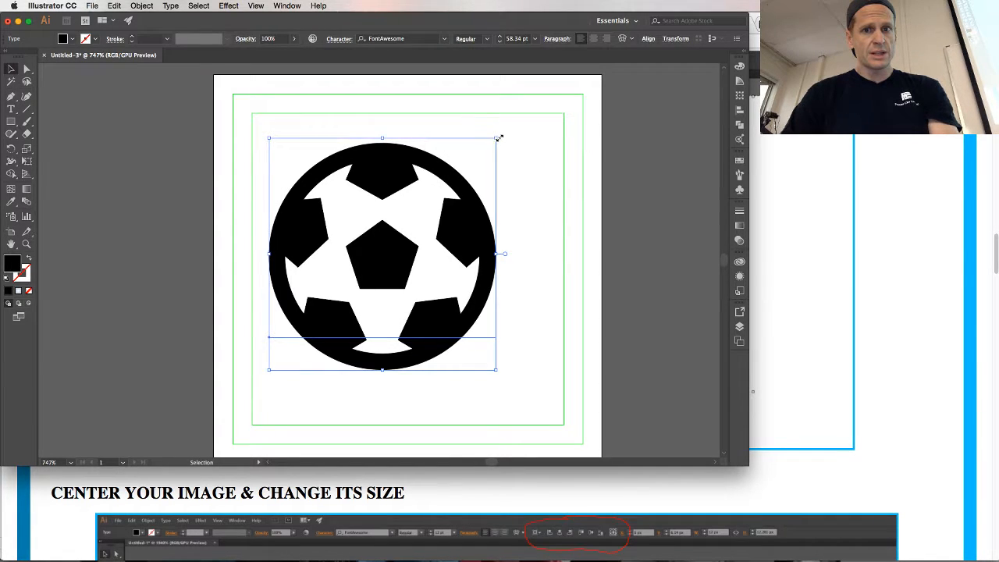
{"action": "left_click_drag", "start_coordinate": [498, 138], "coordinate": [533, 116]}
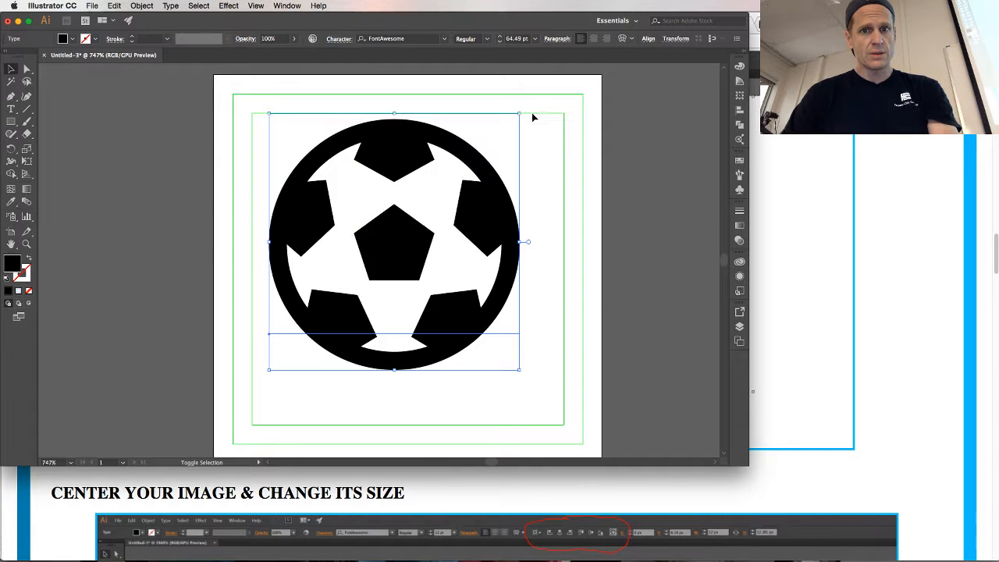
{"action": "left_click_drag", "start_coordinate": [346, 213], "coordinate": [329, 213]}
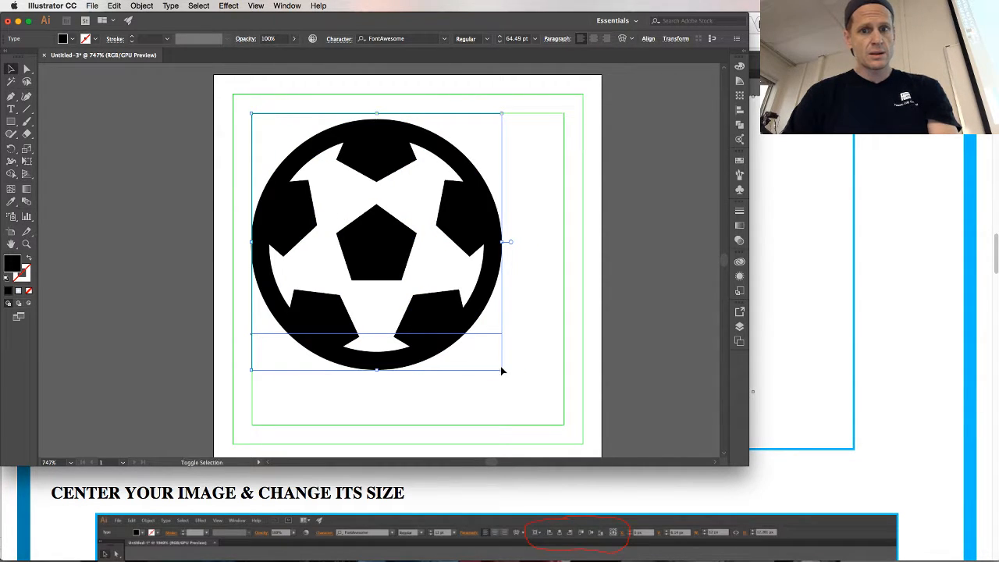
{"action": "left_click_drag", "start_coordinate": [501, 372], "coordinate": [555, 422]}
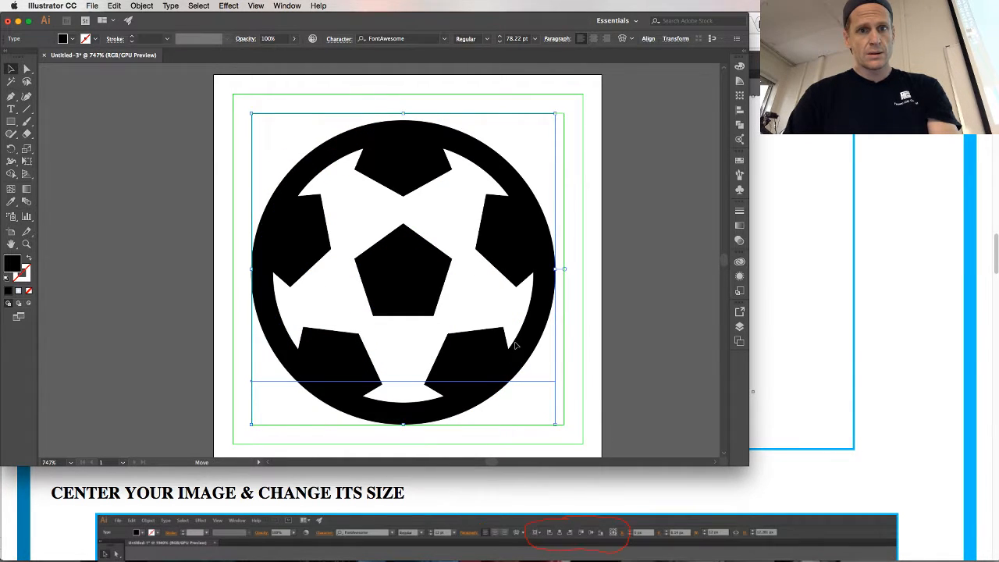
{"action": "left_click_drag", "start_coordinate": [515, 345], "coordinate": [515, 345]}
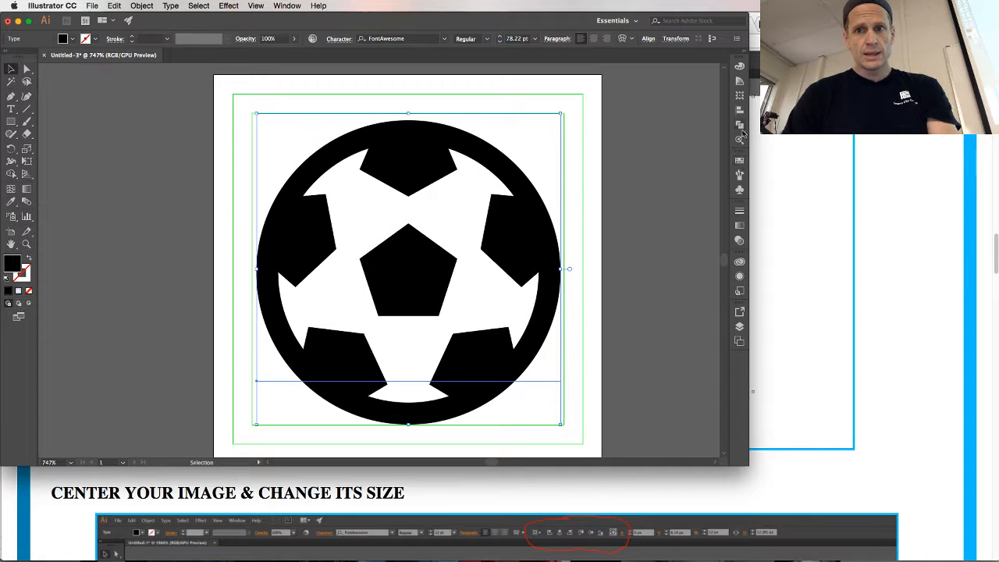
Center the soccer ball horizontally with alignment set to the artboard, then deselect it and close the alignment settings
{"action": "left_click", "coordinate": [298, 7]}
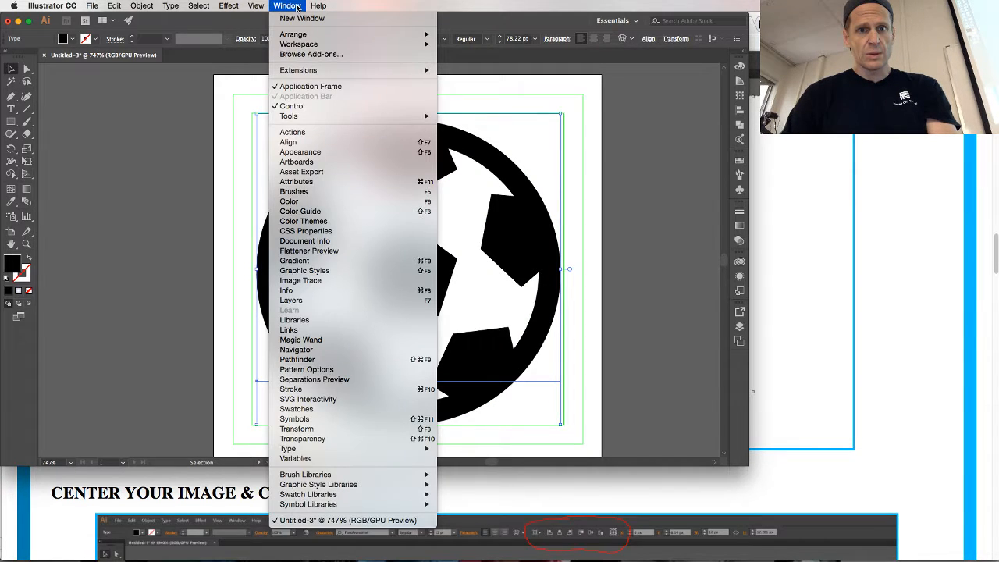
{"action": "left_click", "coordinate": [327, 142]}
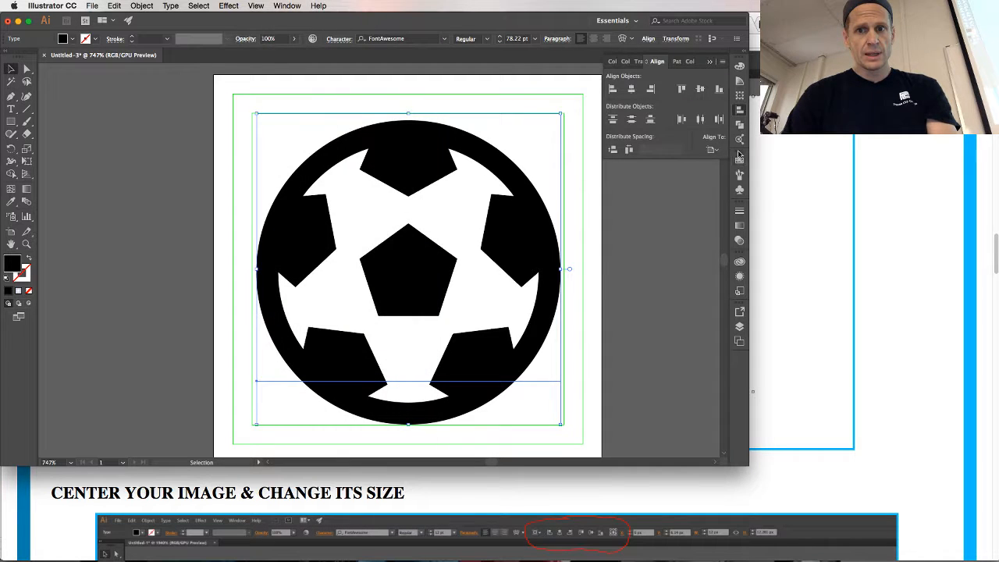
{"action": "left_click", "coordinate": [712, 150]}
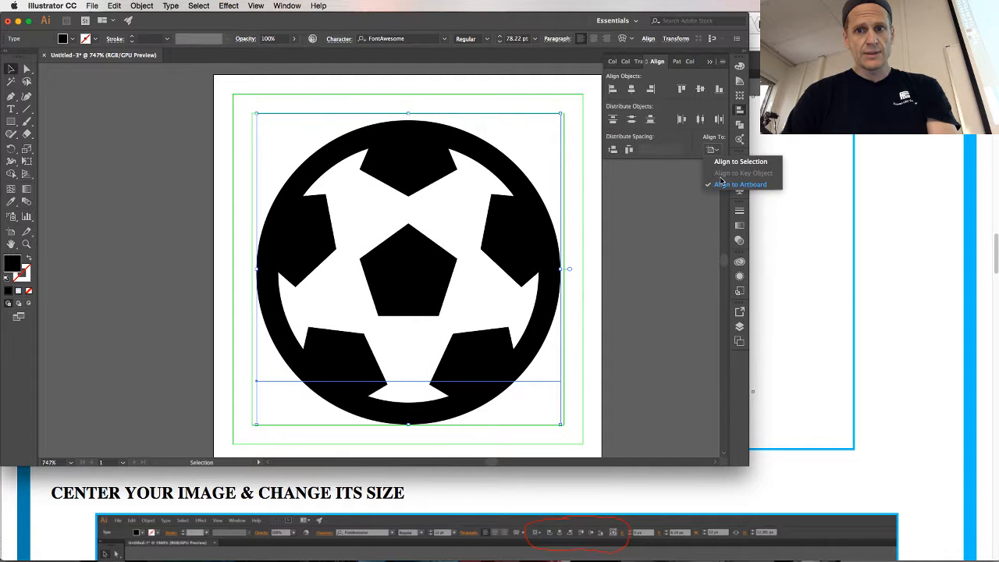
{"action": "left_click", "coordinate": [632, 91]}
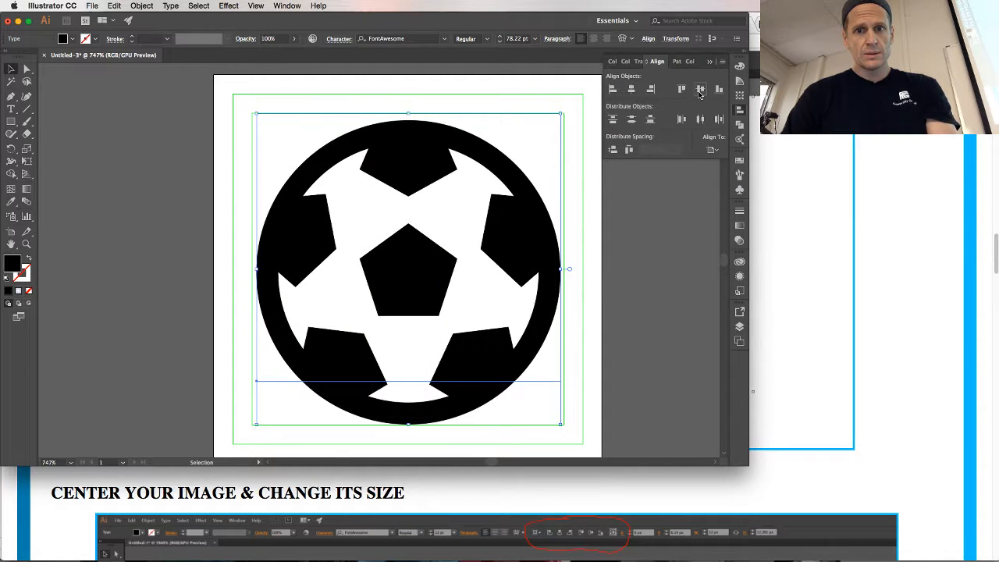
{"action": "left_click", "coordinate": [632, 90]}
{"action": "left_click", "coordinate": [579, 68]}
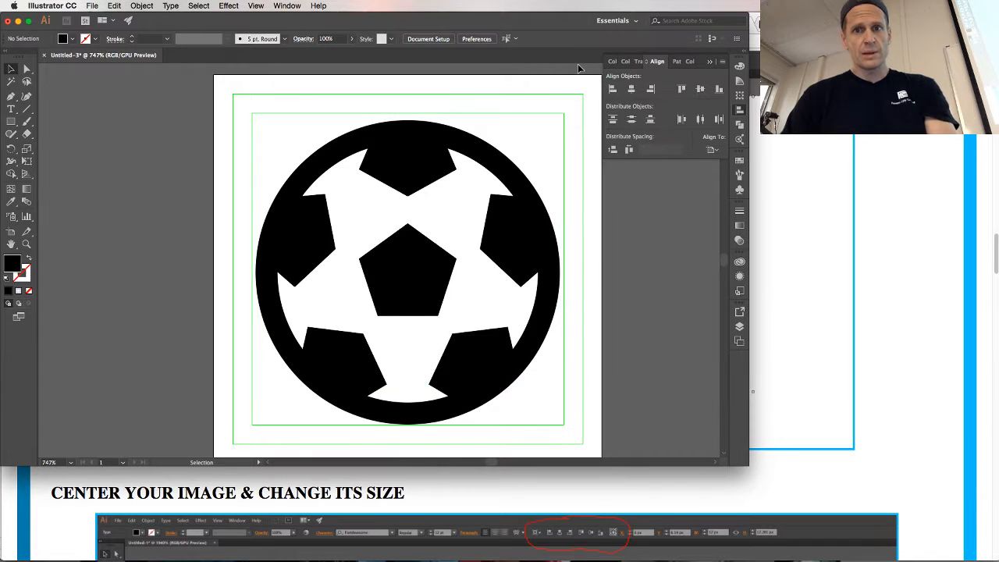
{"action": "left_click", "coordinate": [711, 62]}
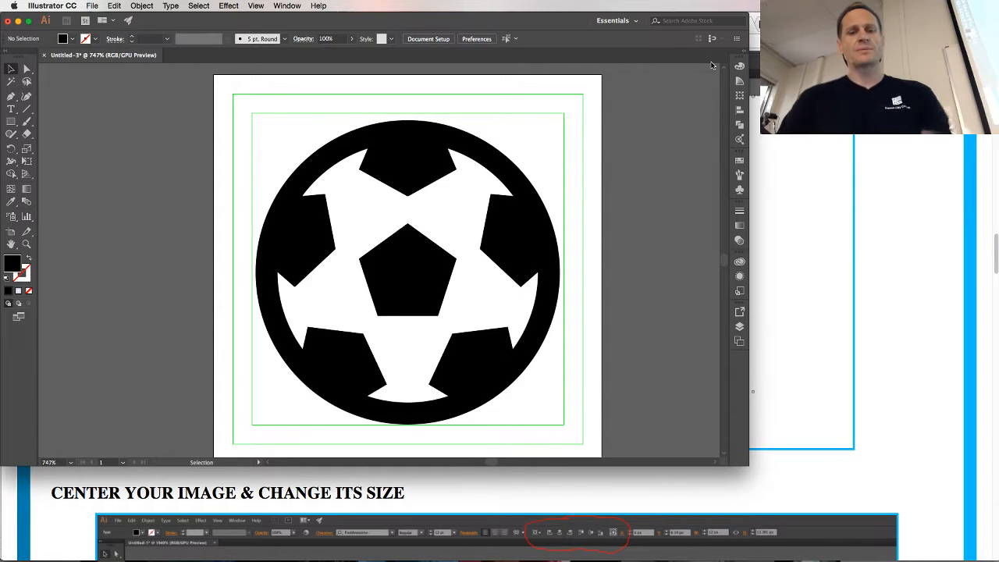
Check the SVG saving instructions on the tutorial page in Chrome and start Save As for the document in Illustrator
{"action": "left_click", "coordinate": [754, 69]}
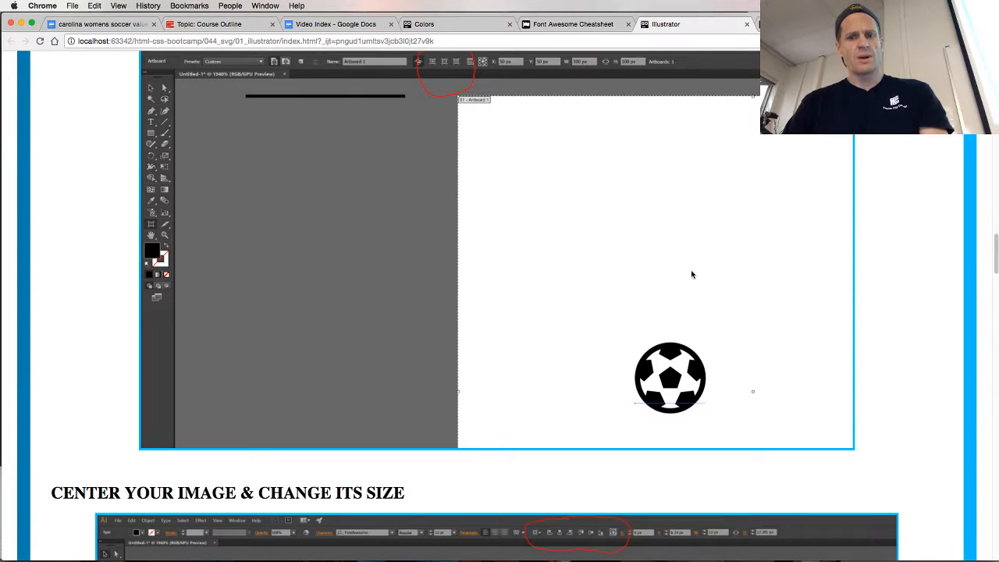
{"action": "scroll", "coordinate": [691, 275], "scroll_direction": "down", "scroll_amount": 5}
{"action": "scroll", "coordinate": [691, 274], "scroll_direction": "down", "scroll_amount": 3}
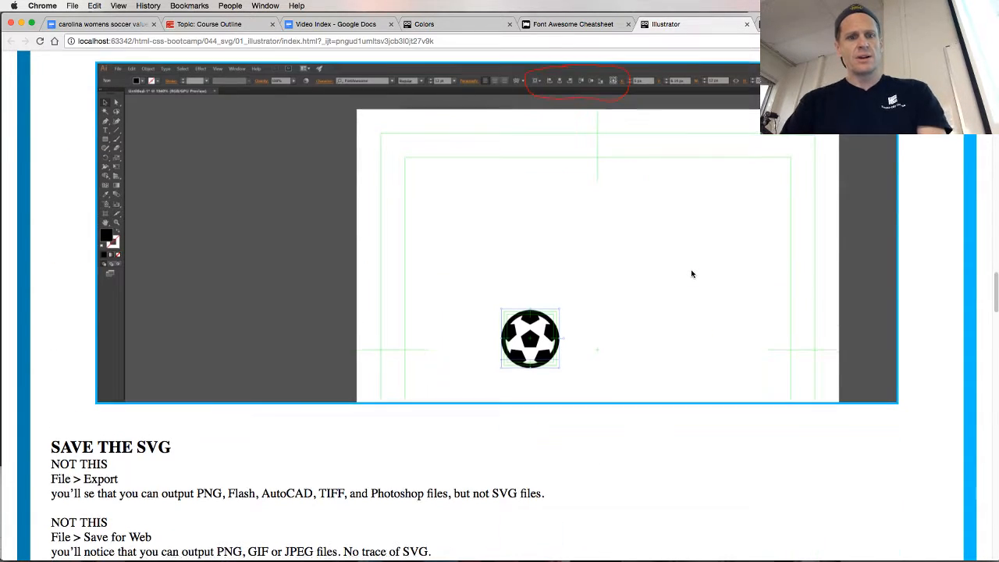
{"action": "scroll", "coordinate": [691, 273], "scroll_direction": "down", "scroll_amount": 2}
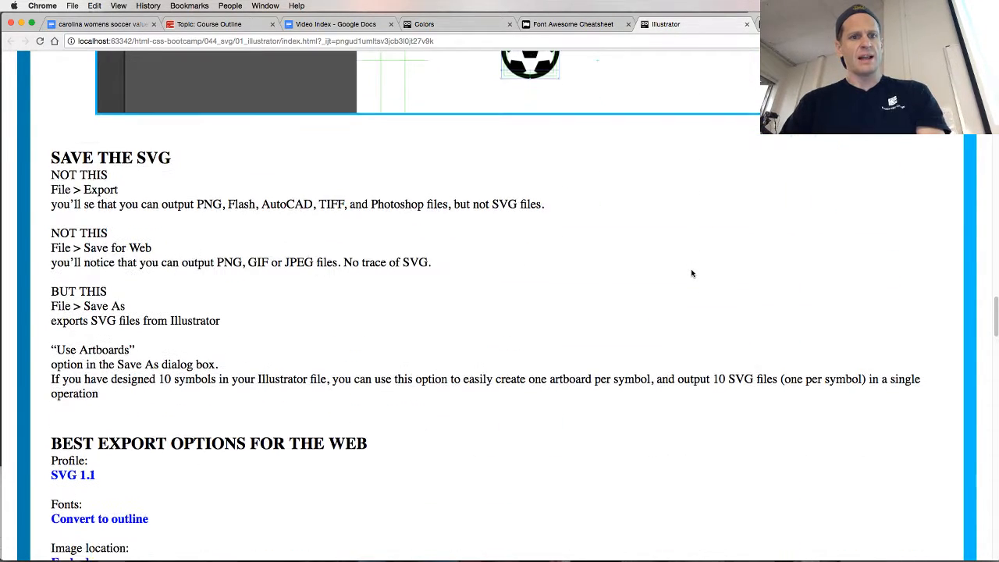
{"action": "scroll", "coordinate": [690, 273], "scroll_direction": "down", "scroll_amount": 1}
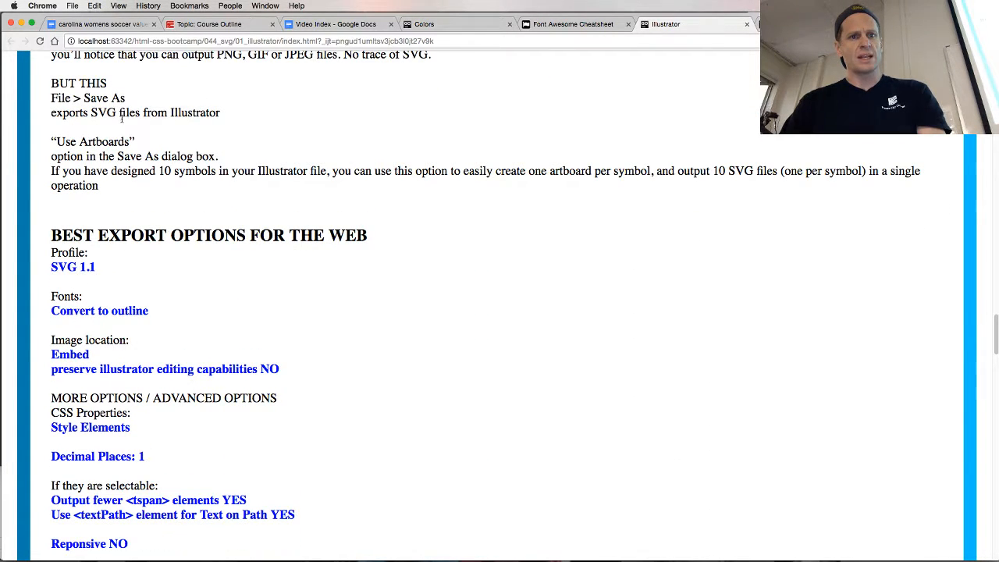
{"action": "key", "text": "super+Tab"}
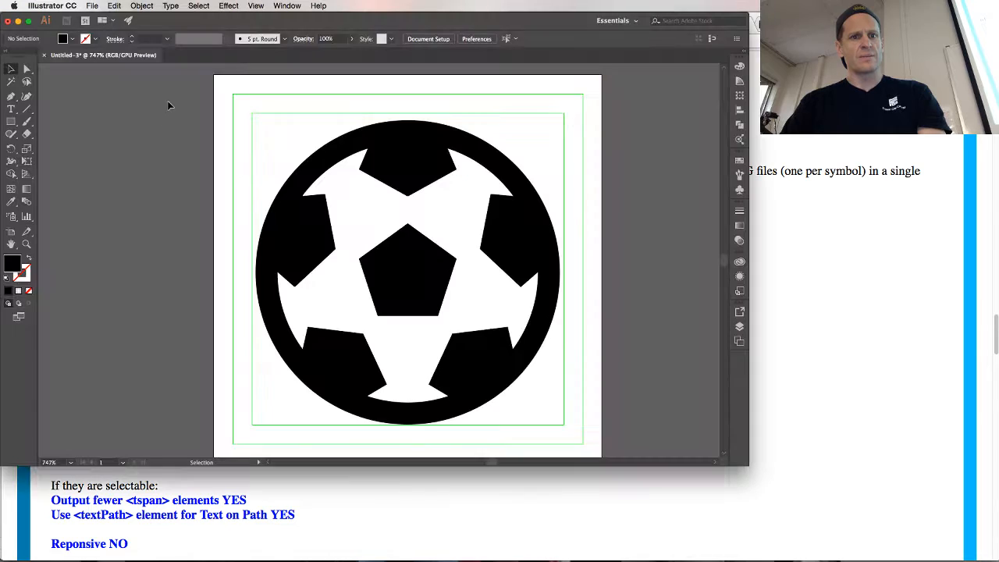
{"action": "left_click", "coordinate": [92, 5]}
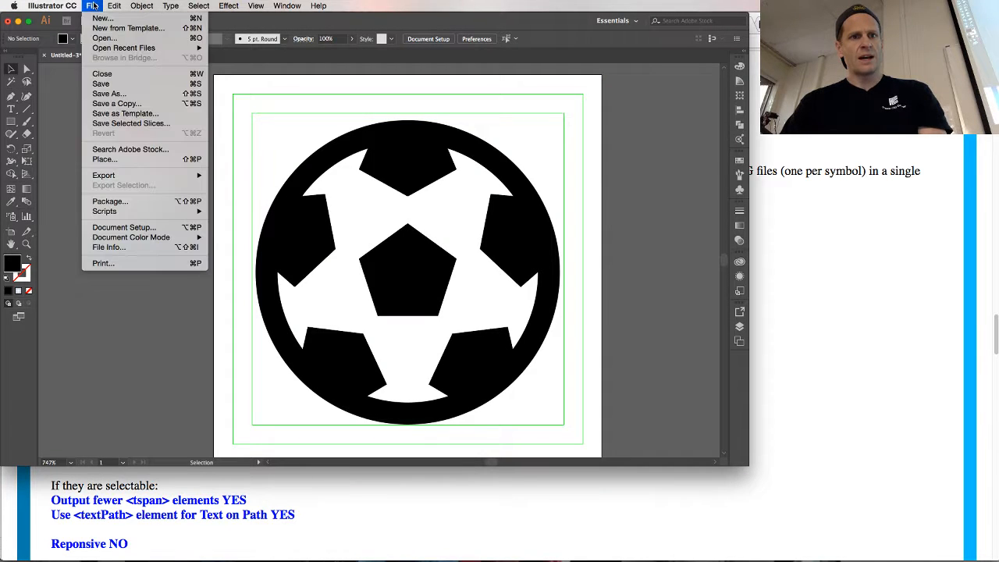
{"action": "left_click", "coordinate": [122, 94]}
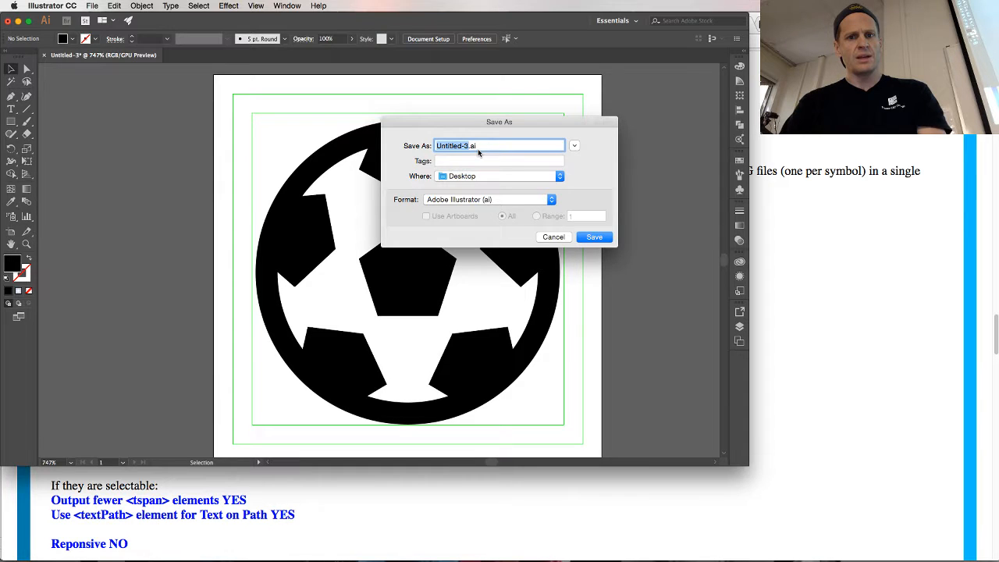
Set the save format to SVG (svg) and enable Use Artboards, consulting the tutorial page in Chrome
{"action": "key", "text": "super+Tab"}
{"action": "key", "text": "super+Tab"}
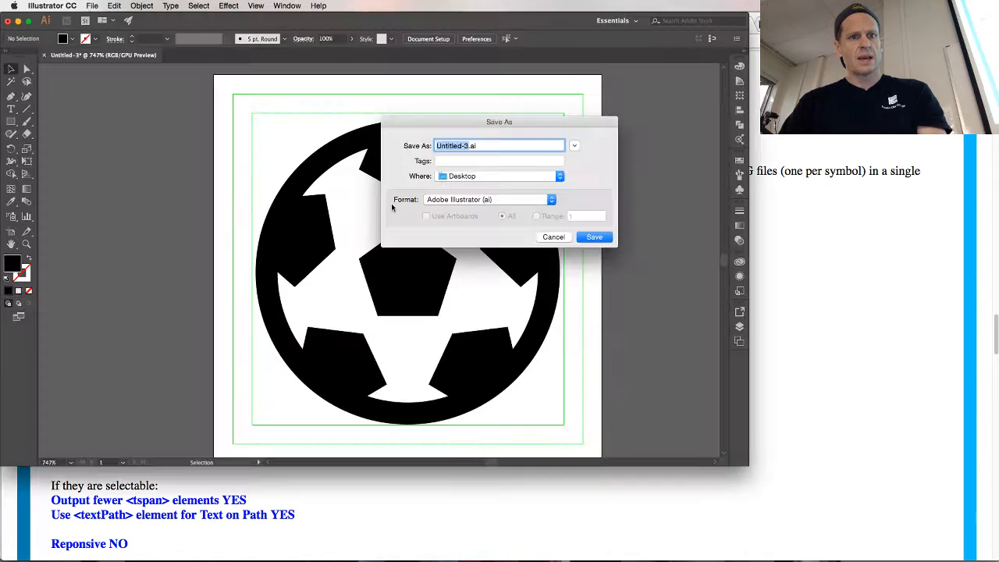
{"action": "left_click", "coordinate": [484, 200]}
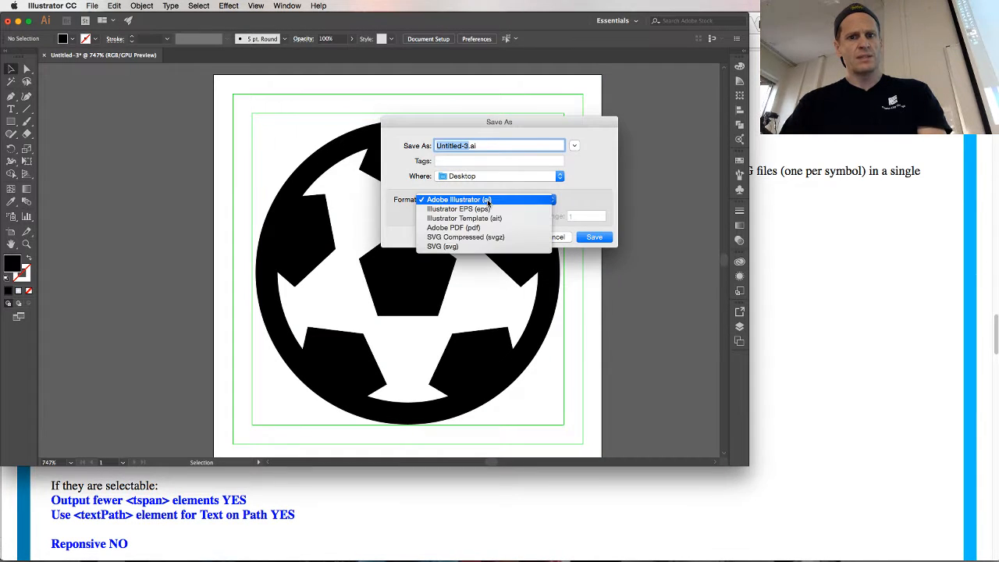
{"action": "left_click", "coordinate": [482, 246]}
{"action": "key", "text": "super+Tab"}
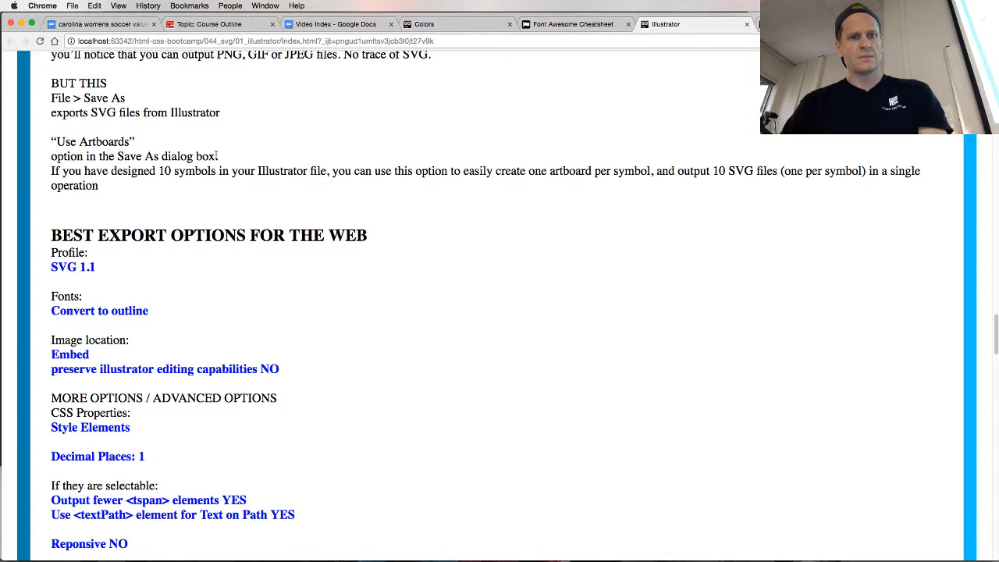
{"action": "left_click_drag", "start_coordinate": [56, 112], "coordinate": [208, 178]}
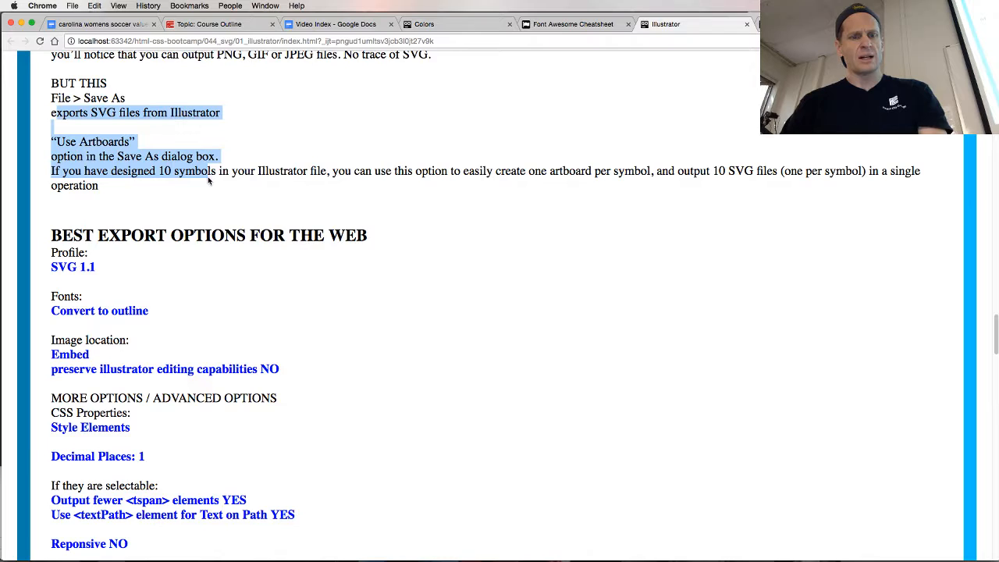
{"action": "key", "text": "super+Tab"}
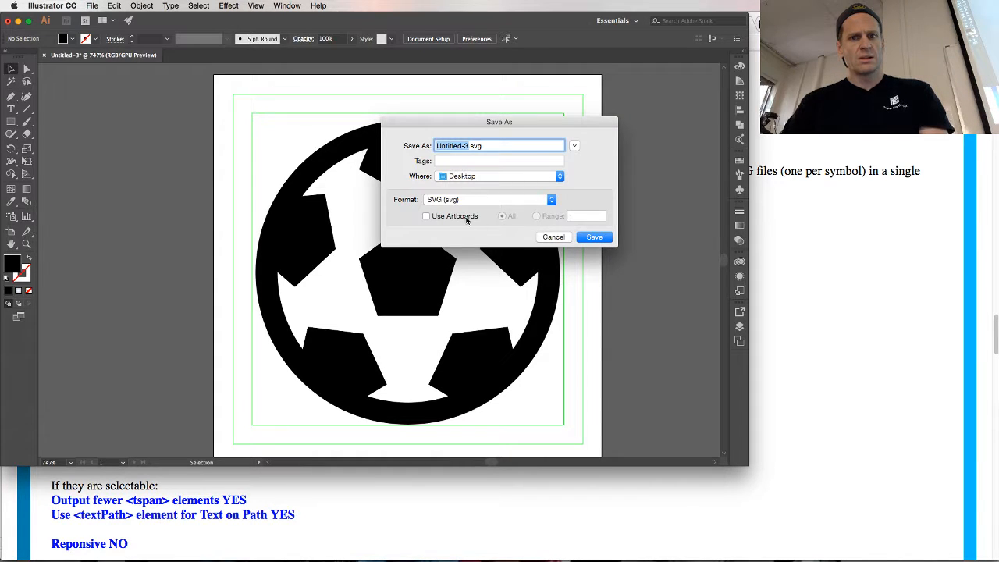
{"action": "left_click", "coordinate": [426, 216]}
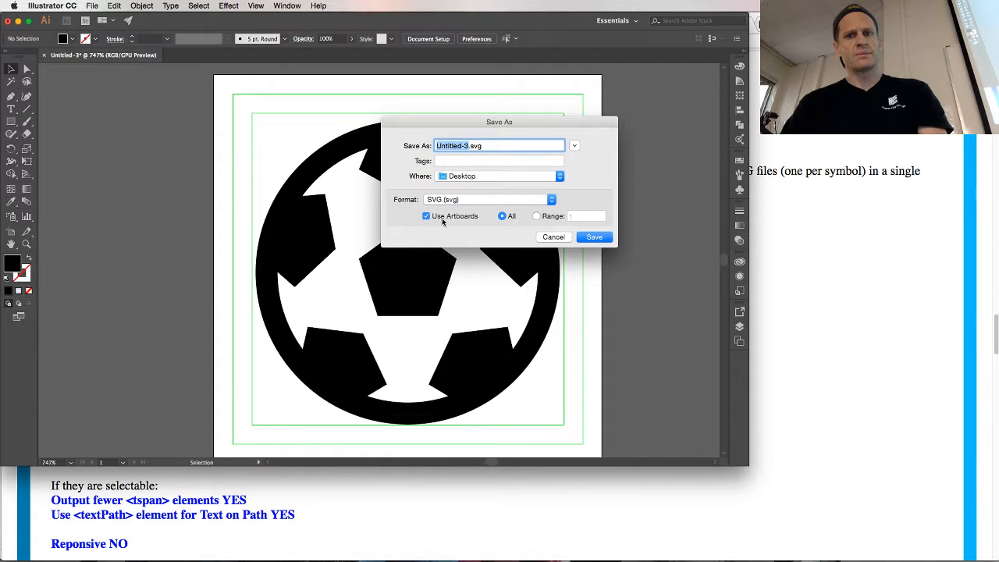
Read the Use Artboards note and web export options in Chrome, and save Untitled-3.svg to the Desktop from Illustrator to open the SVG Options
{"action": "key", "text": "super+Tab"}
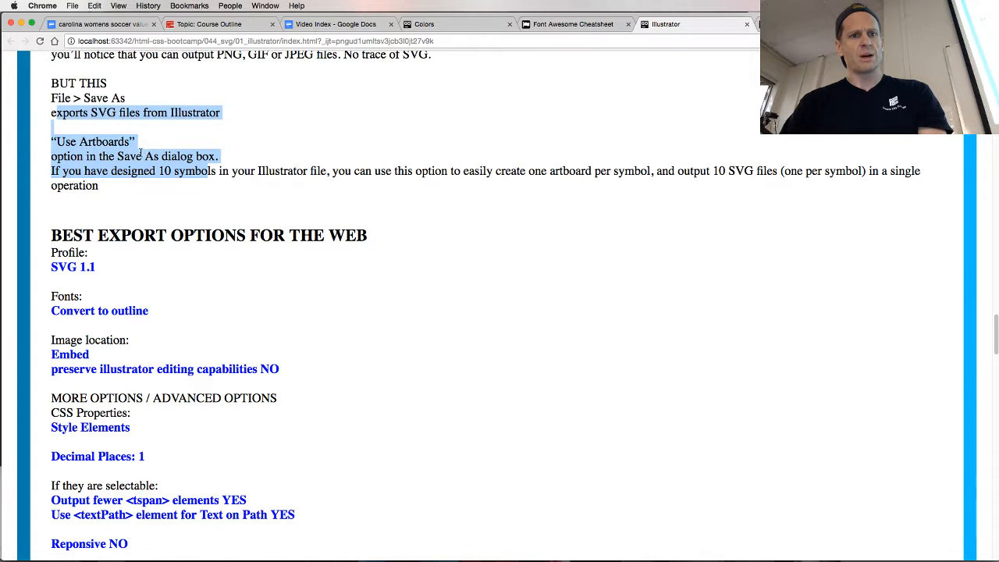
{"action": "left_click_drag", "start_coordinate": [103, 170], "coordinate": [326, 174]}
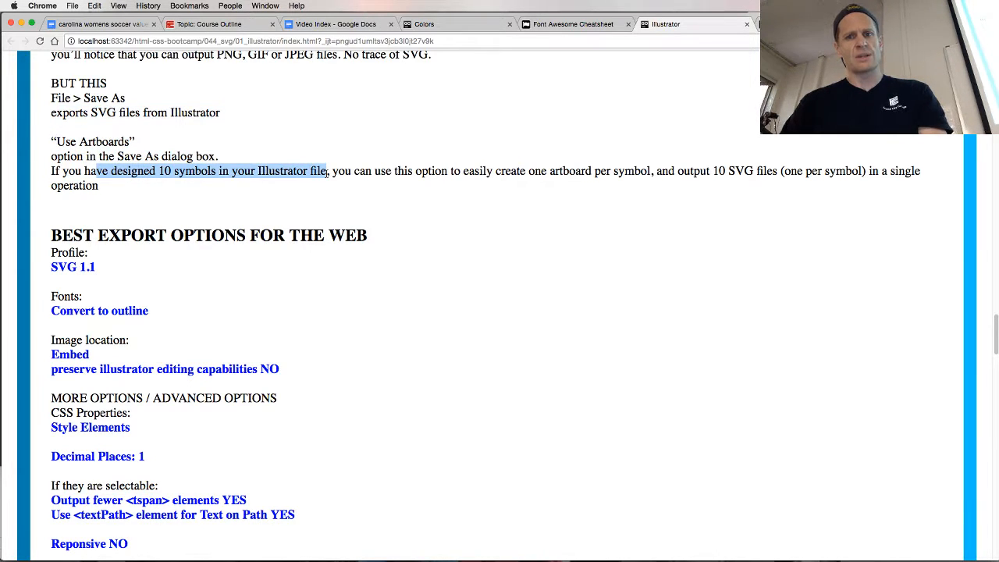
{"action": "triple_click", "coordinate": [320, 173]}
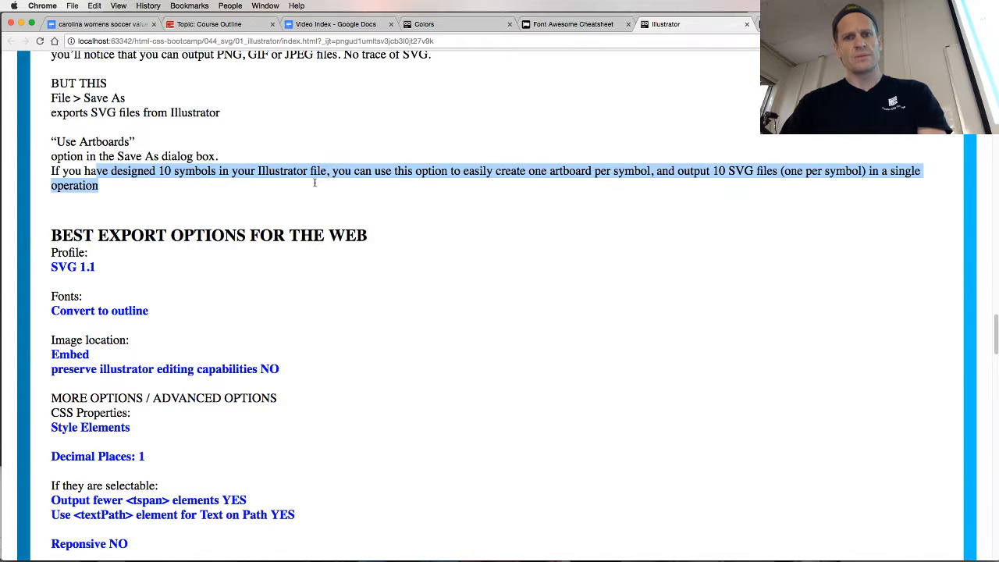
{"action": "left_click", "coordinate": [312, 174]}
{"action": "scroll", "coordinate": [303, 207], "scroll_direction": "down", "scroll_amount": 5}
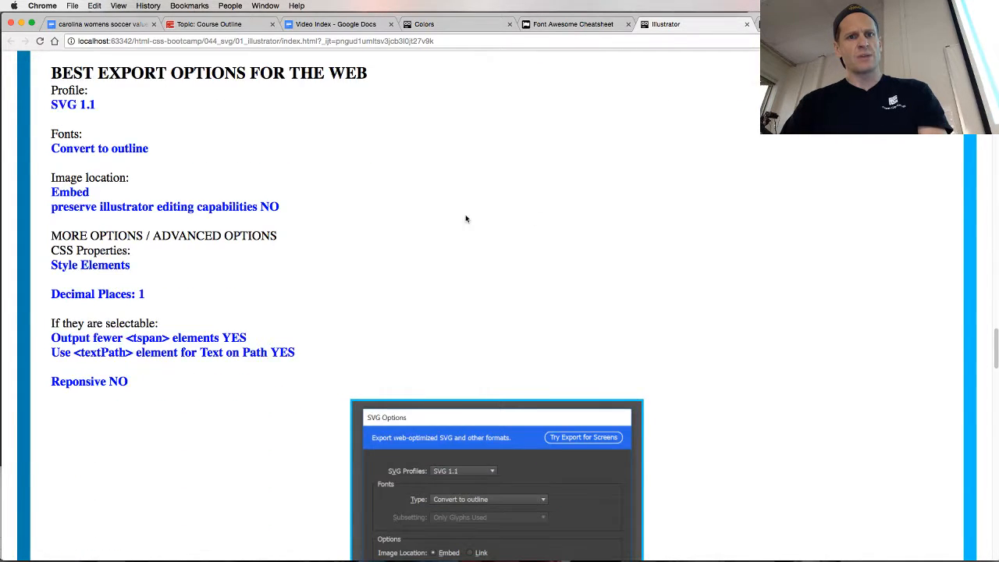
{"action": "key", "text": "super+Tab"}
{"action": "left_click", "coordinate": [603, 239]}
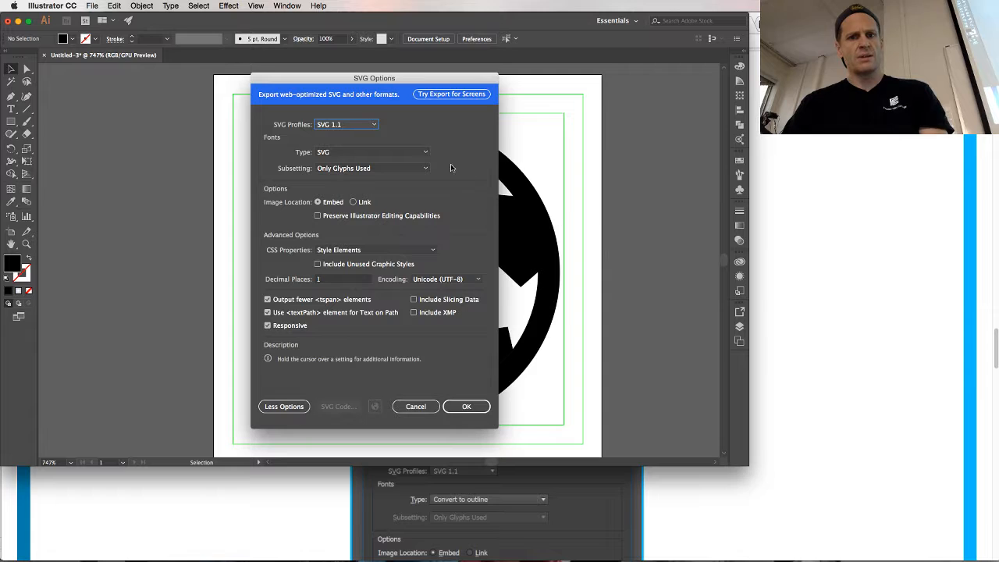
Set the font type in the SVG Options to Convert to outline
{"action": "key", "text": "super+Tab"}
{"action": "key", "text": "super+Tab"}
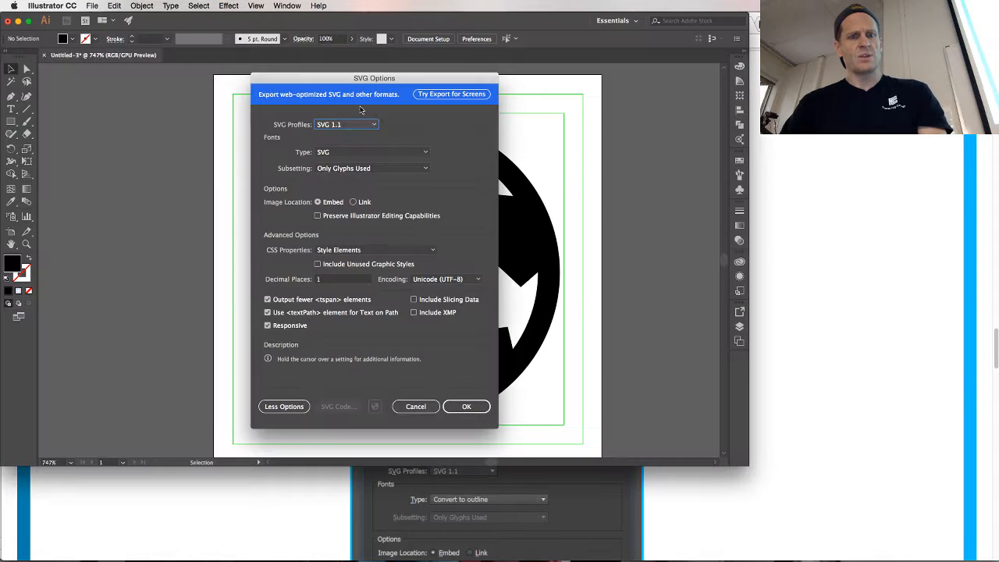
{"action": "left_click", "coordinate": [367, 151]}
{"action": "left_click", "coordinate": [367, 174]}
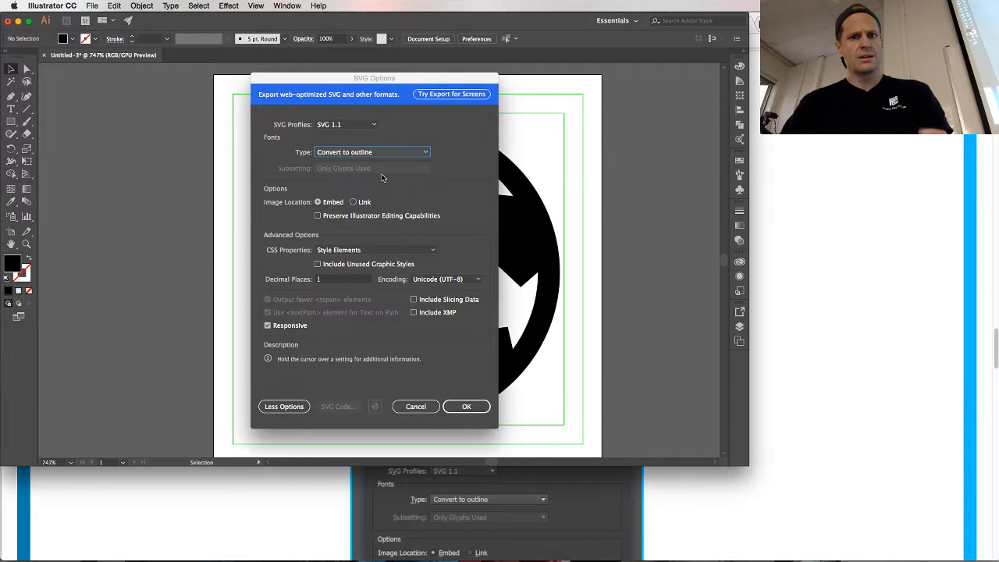
Compare the image location, CSS properties, decimal places and text element settings in Illustrator's SVG Options with the recommended values in Chrome
{"action": "key", "text": "super+Tab"}
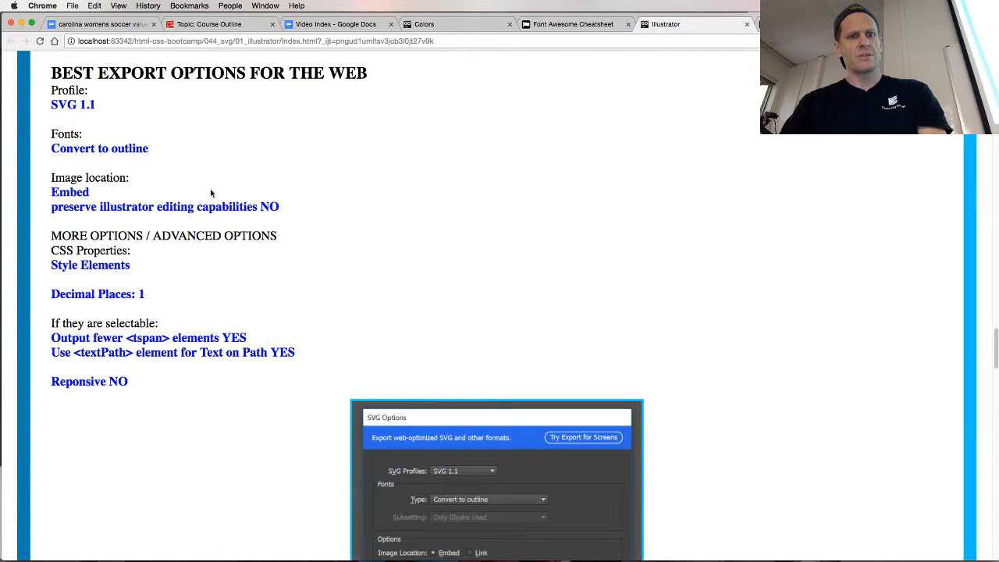
{"action": "key", "text": "super+Tab"}
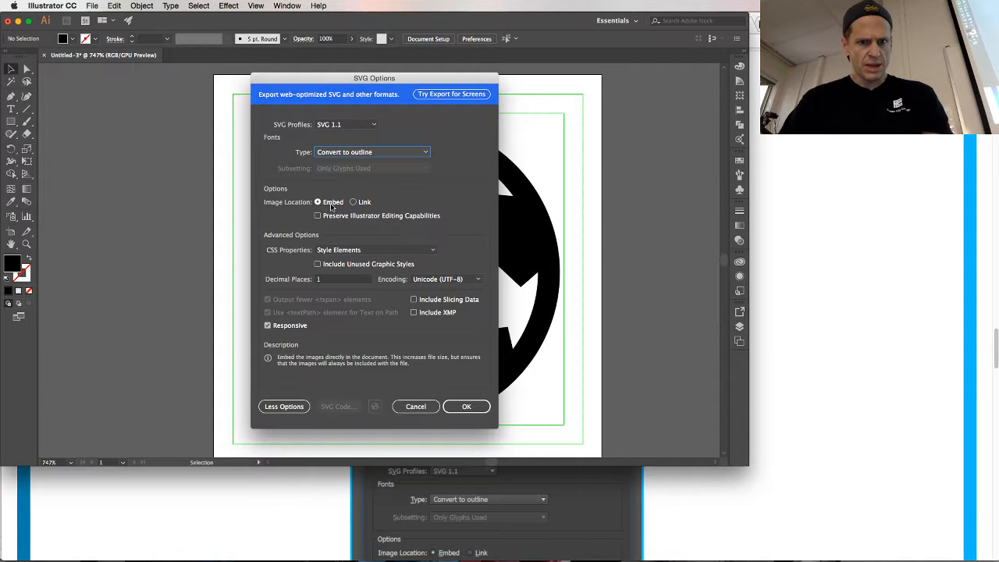
{"action": "key", "text": "super+Tab"}
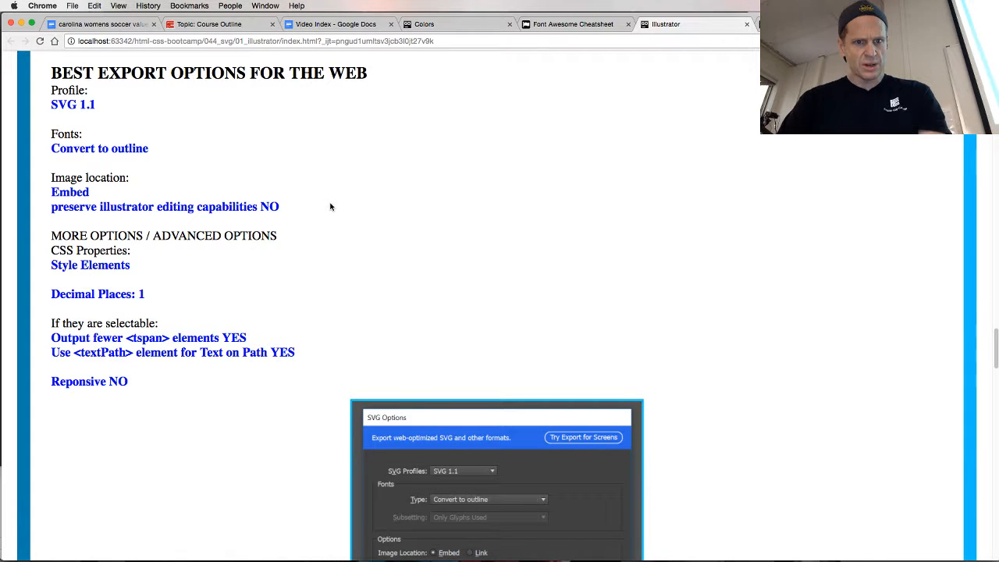
{"action": "key", "text": "super+Tab"}
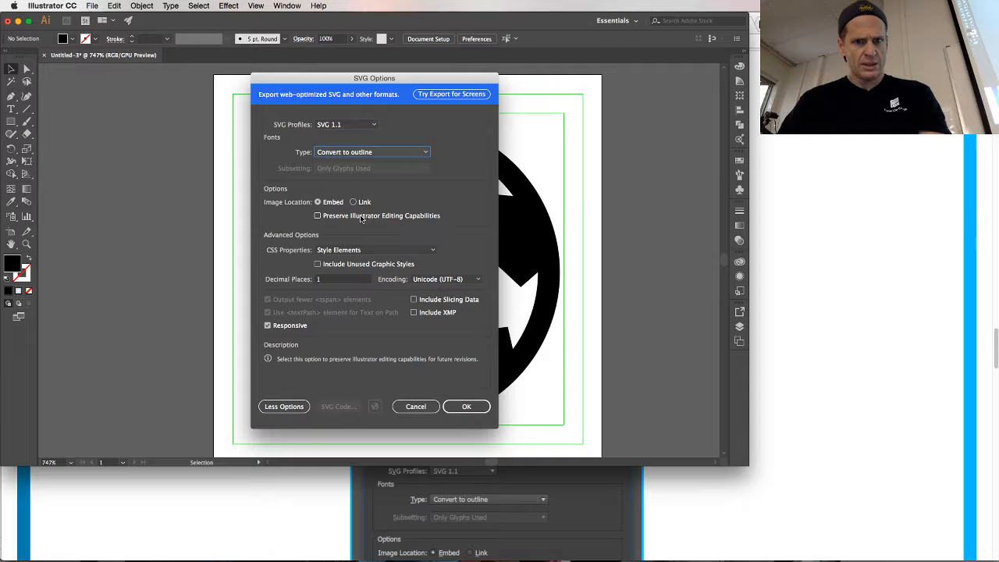
{"action": "key", "text": "super+Tab"}
{"action": "scroll", "coordinate": [190, 258], "scroll_direction": "down", "scroll_amount": 3}
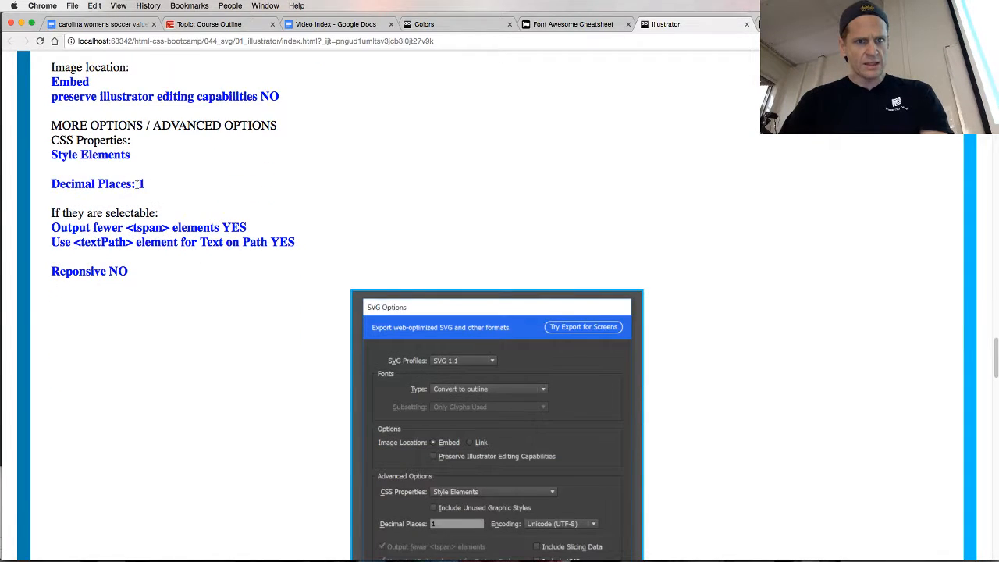
{"action": "key", "text": "super+Tab"}
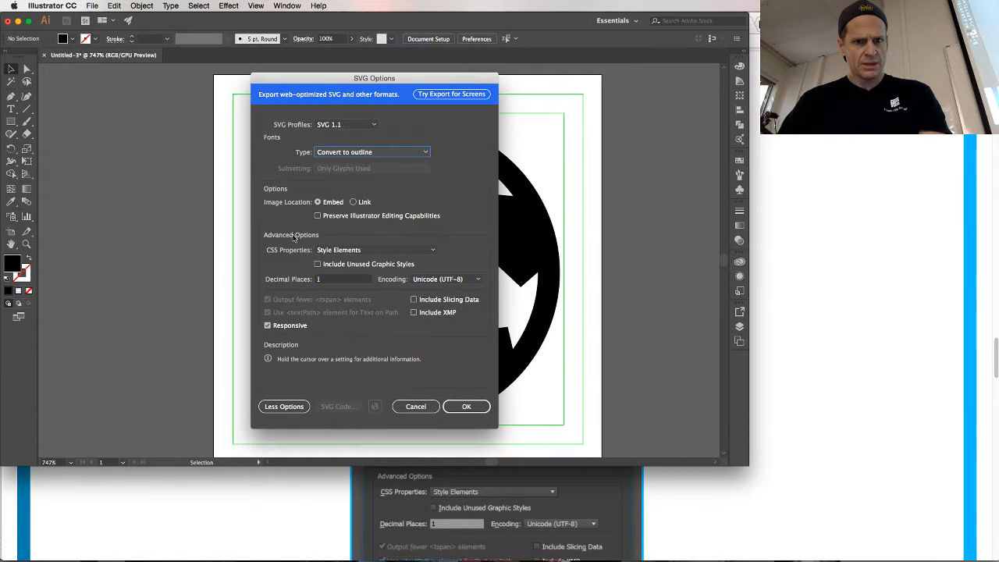
{"action": "key", "text": "super+Tab"}
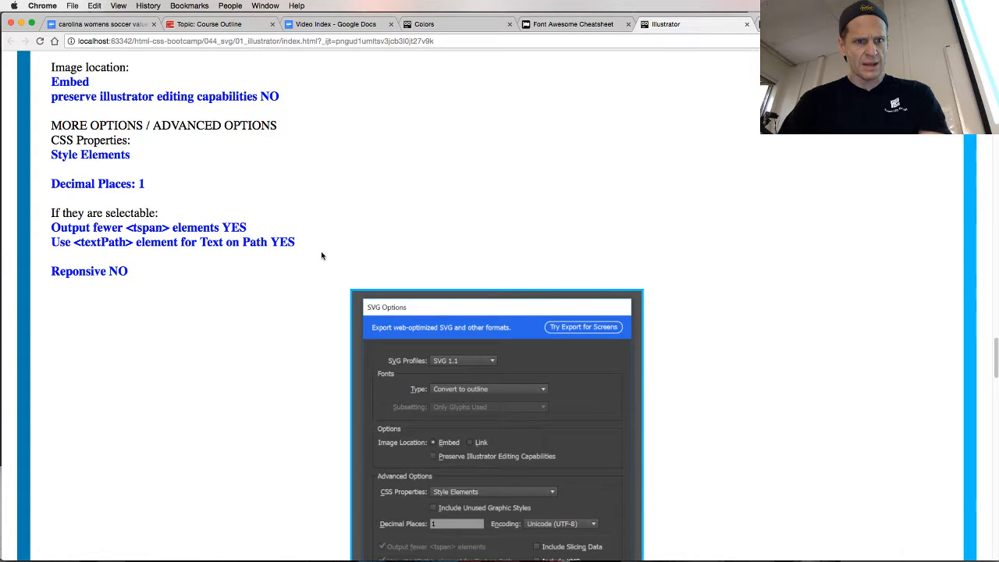
{"action": "key", "text": "super+Tab"}
{"action": "key", "text": "super+Tab"}
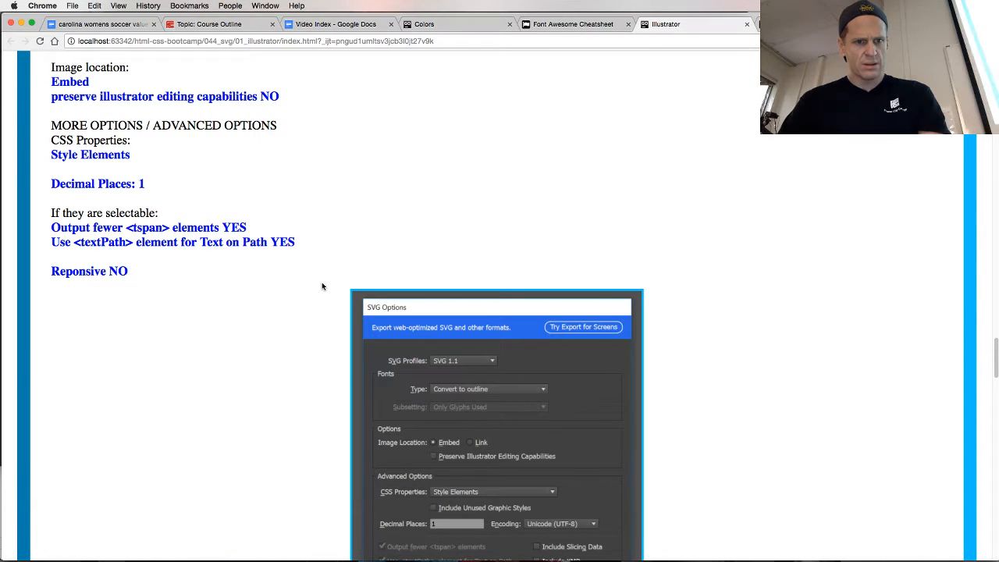
{"action": "key", "text": "super+Tab"}
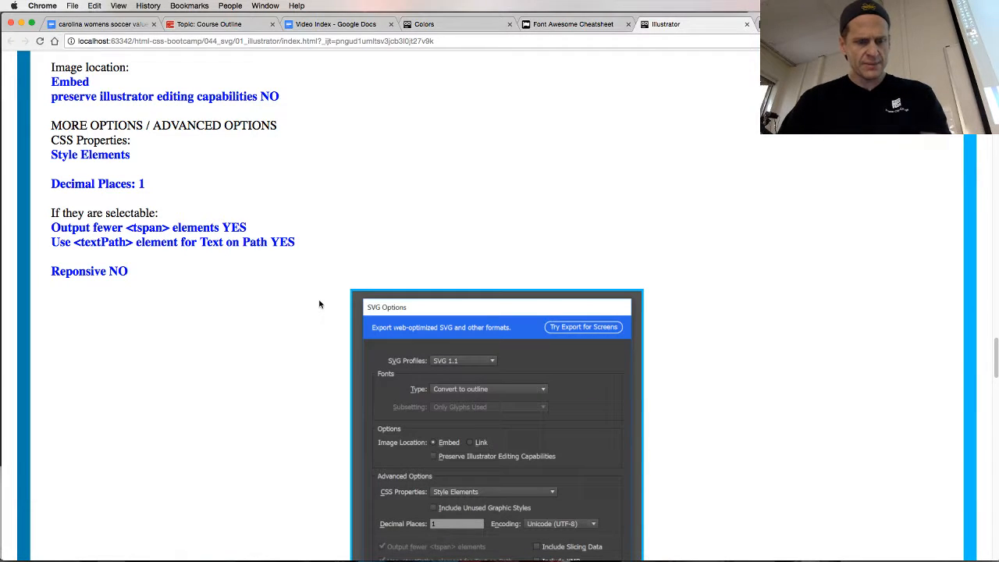
{"action": "key", "text": "super+Tab"}
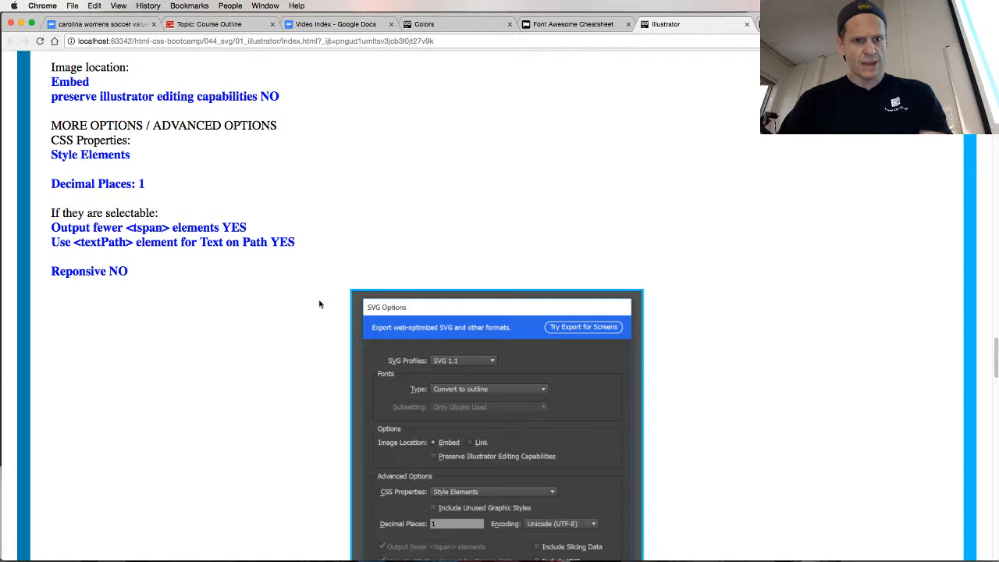
{"action": "key", "text": "super+Tab"}
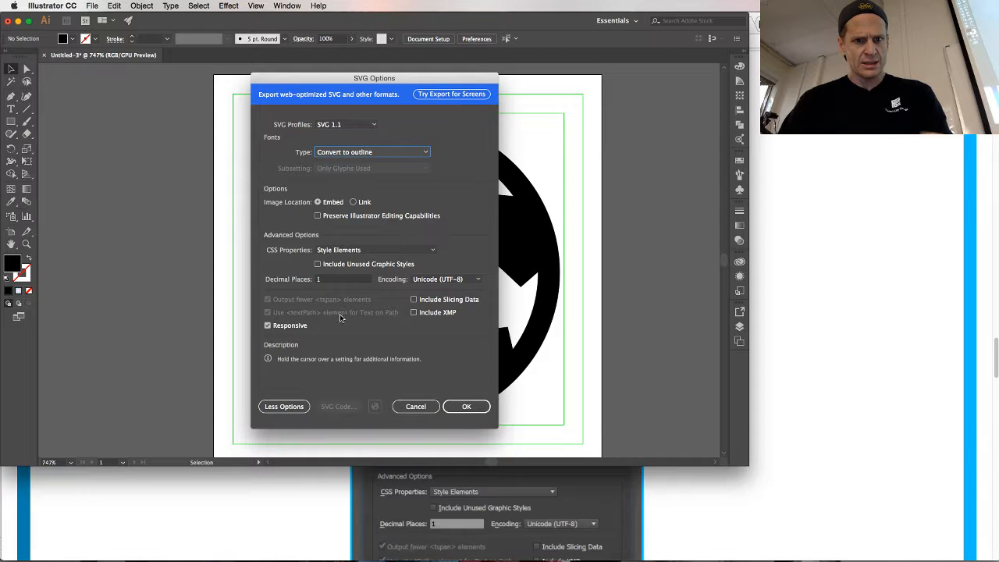
Check the tutorial page's sample dialog in Chrome and turn off Responsive in Illustrator's SVG Options
{"action": "key", "text": "super+Tab"}
{"action": "scroll", "coordinate": [300, 284], "scroll_direction": "down", "scroll_amount": 2}
{"action": "key", "text": "super+Tab"}
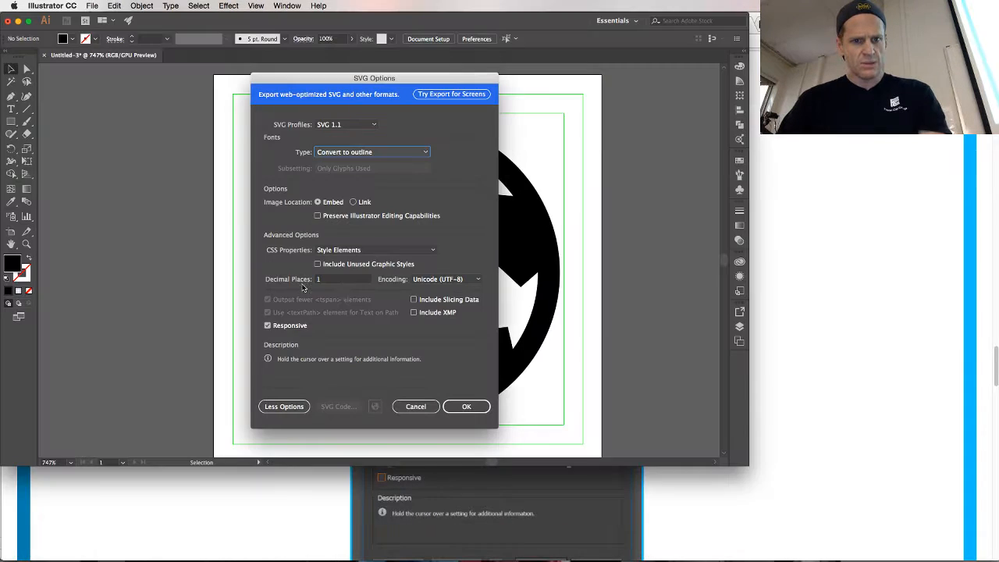
{"action": "left_click", "coordinate": [267, 325]}
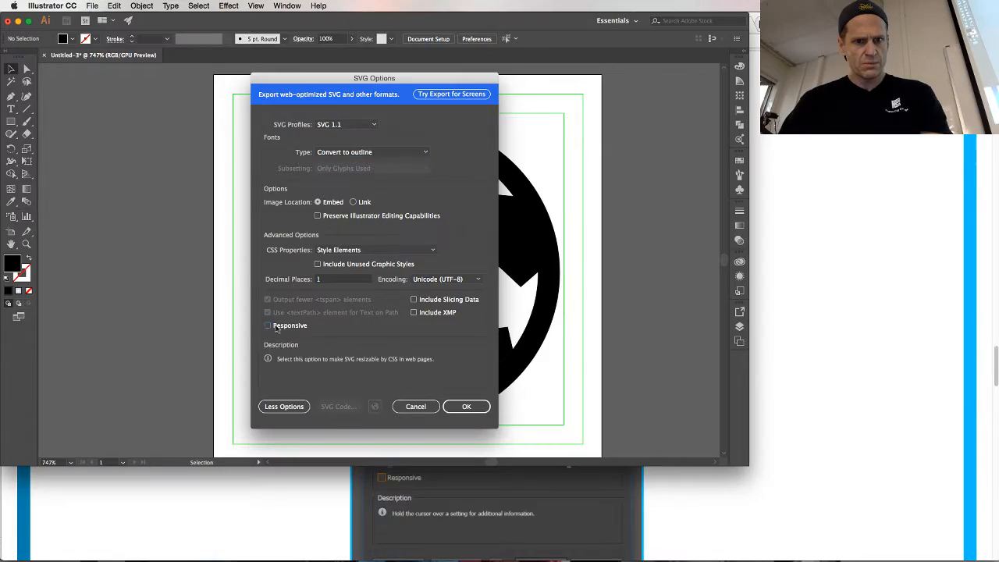
Read the export setting descriptions on the tutorial page in Chrome, and confirm the SVG Options in Illustrator to save the file
{"action": "key", "text": "super+Tab"}
{"action": "scroll", "coordinate": [327, 319], "scroll_direction": "down", "scroll_amount": 10}
{"action": "scroll", "coordinate": [327, 316], "scroll_direction": "up", "scroll_amount": 2}
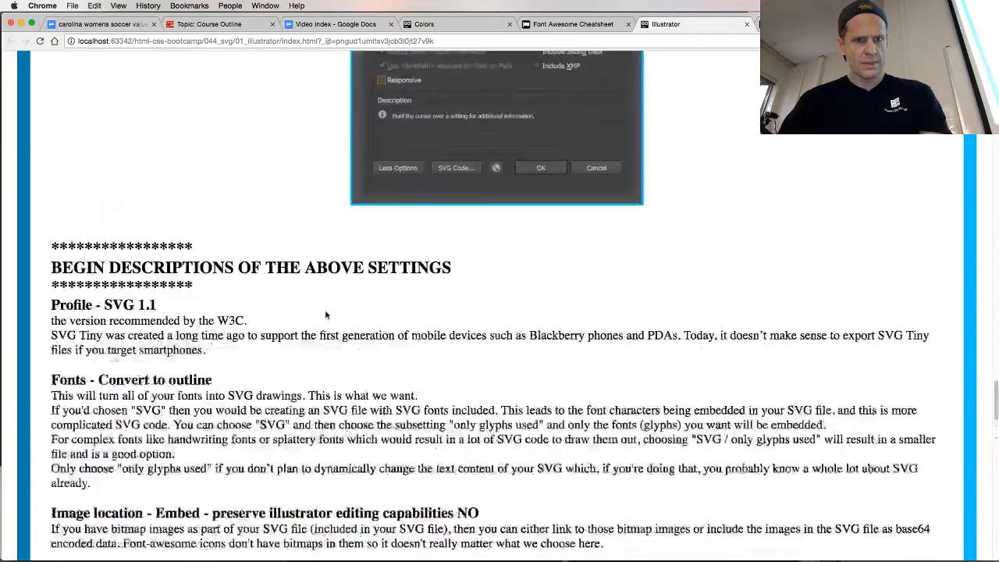
{"action": "scroll", "coordinate": [326, 313], "scroll_direction": "down", "scroll_amount": 15}
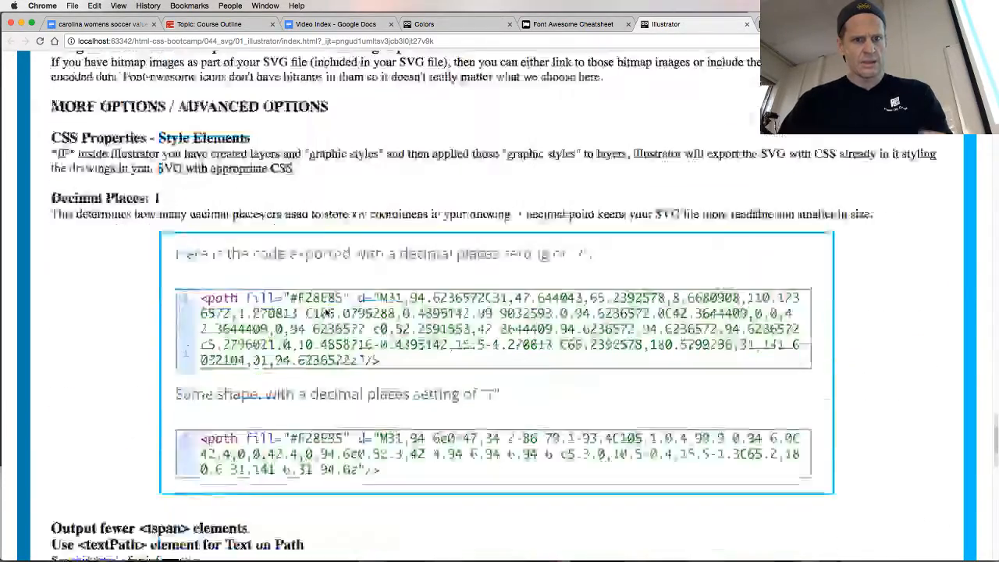
{"action": "scroll", "coordinate": [327, 313], "scroll_direction": "down", "scroll_amount": 5}
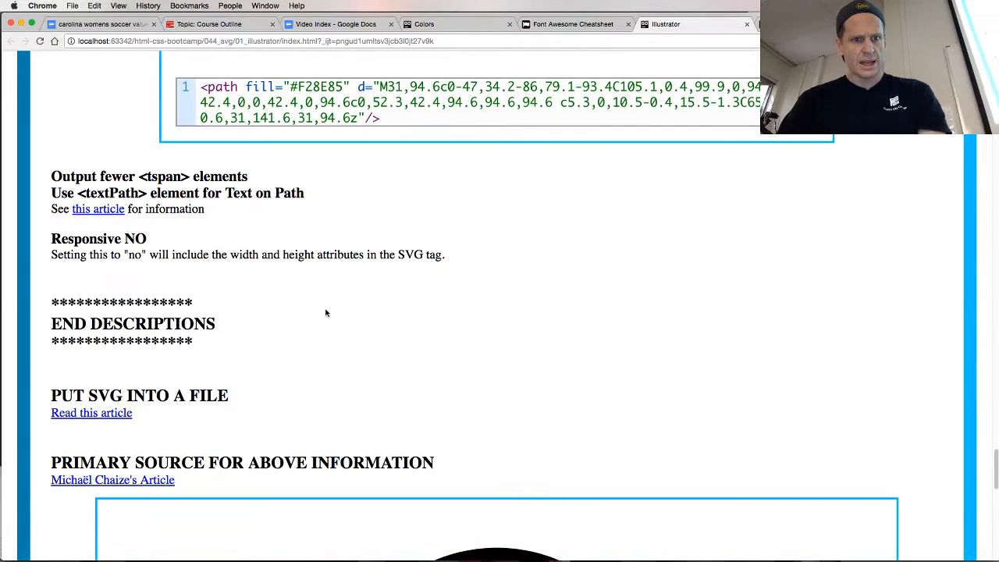
{"action": "scroll", "coordinate": [326, 311], "scroll_direction": "down", "scroll_amount": 2}
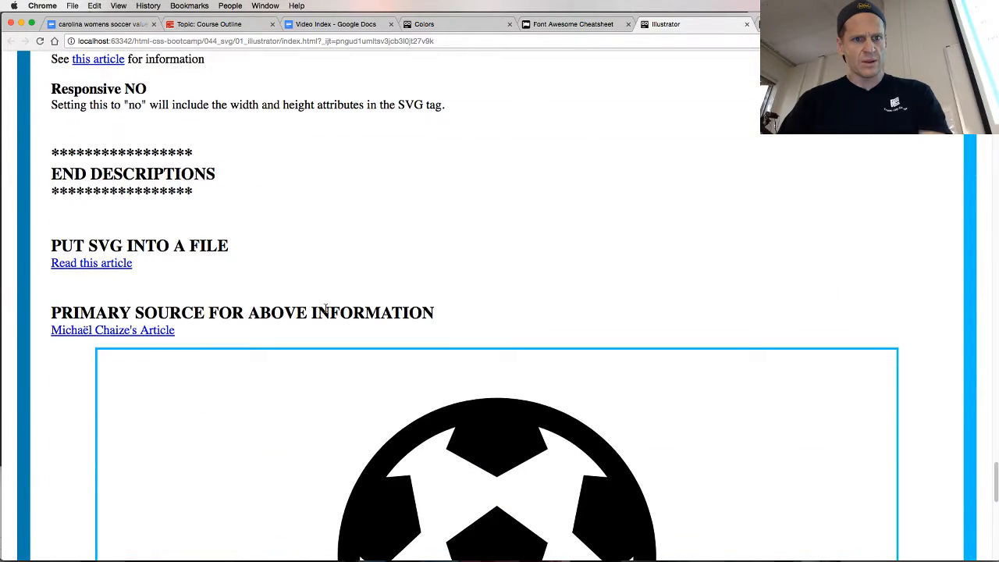
{"action": "scroll", "coordinate": [326, 311], "scroll_direction": "down", "scroll_amount": 2}
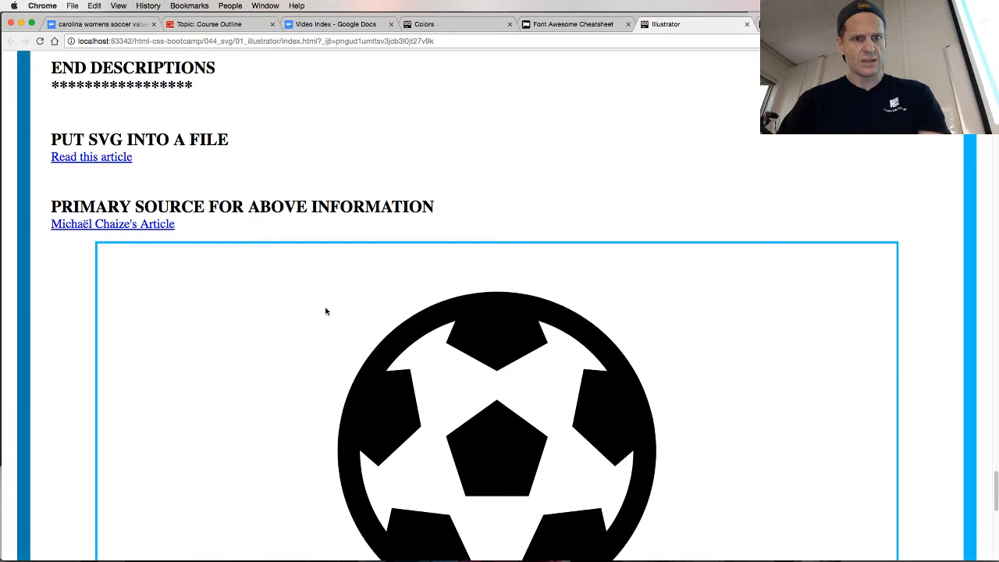
{"action": "key", "text": "super+Tab"}
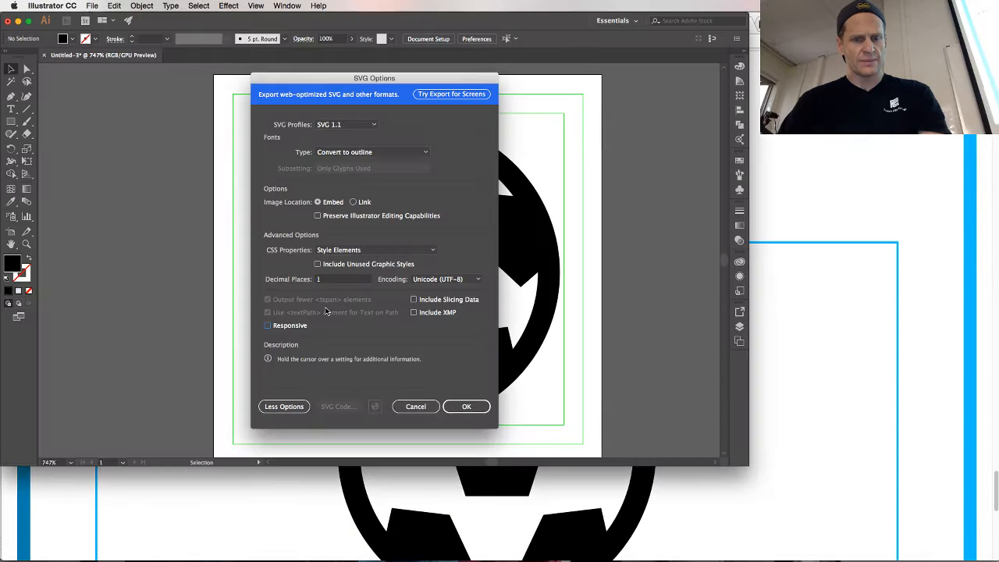
{"action": "left_click", "coordinate": [466, 406]}
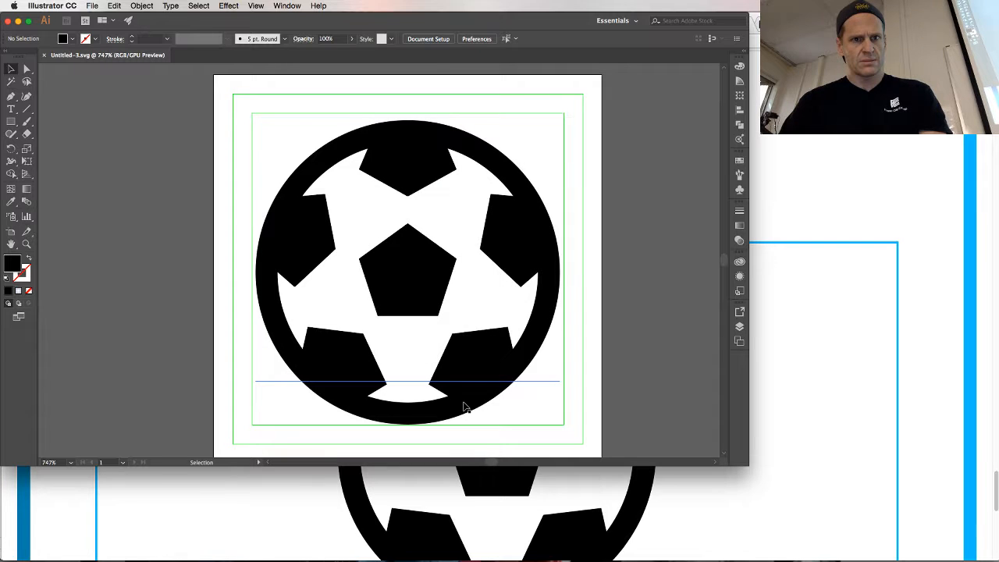
Copy Untitled-3-01.svg from the Desktop in Finder and switch to the html-css-bootcamp project in Gogland
{"action": "key", "text": "super+Tab"}
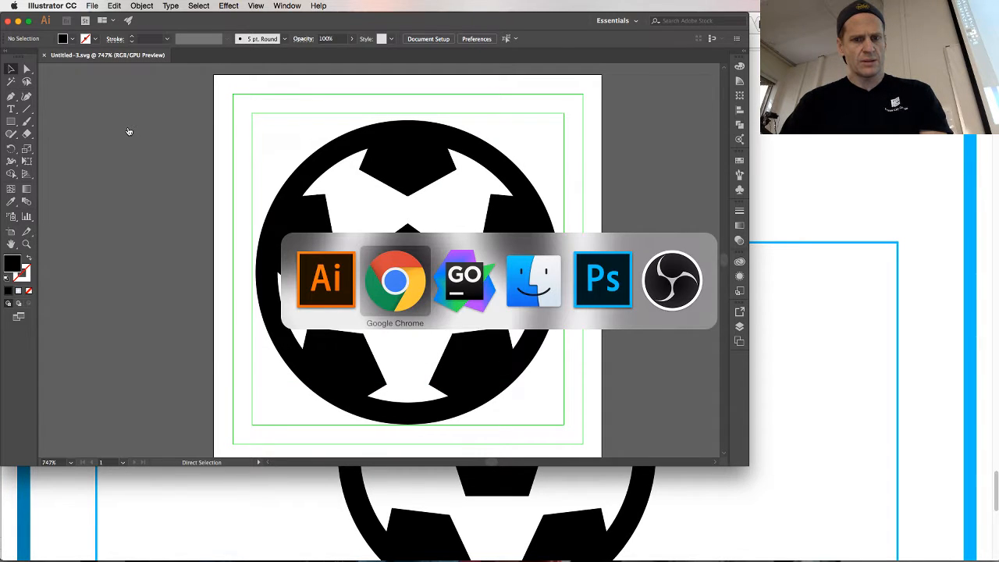
{"action": "key", "text": "super+Tab"}
{"action": "key", "text": "super+Tab"}
{"action": "left_click", "coordinate": [245, 190]}
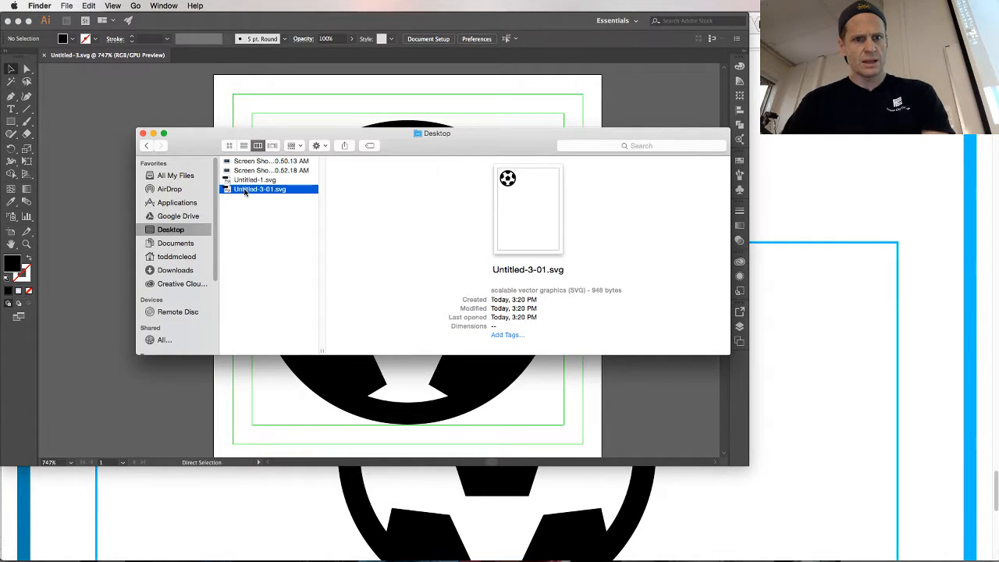
{"action": "key", "text": "super+Tab"}
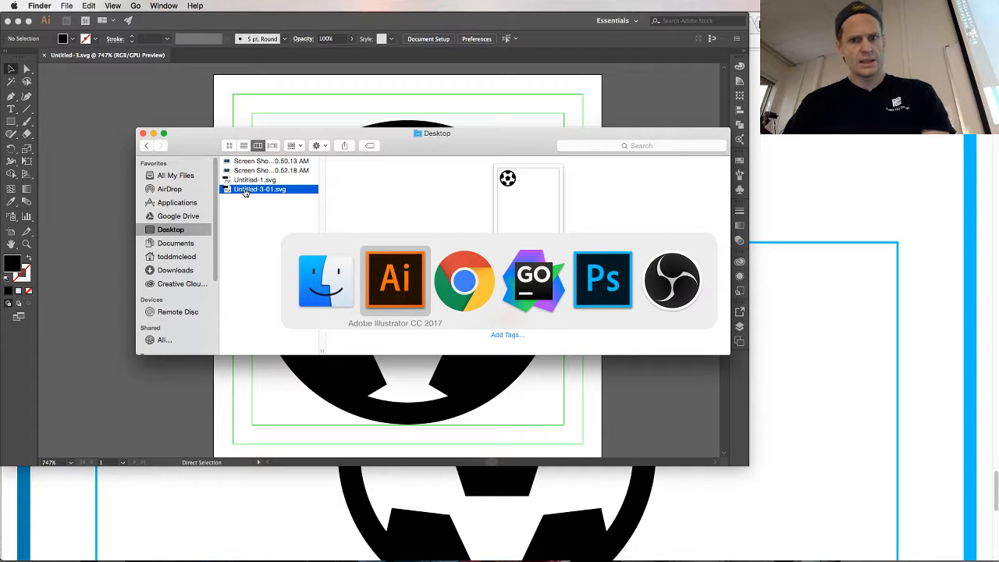
{"action": "key", "text": "super+Tab"}
{"action": "key", "text": "super+Tab"}
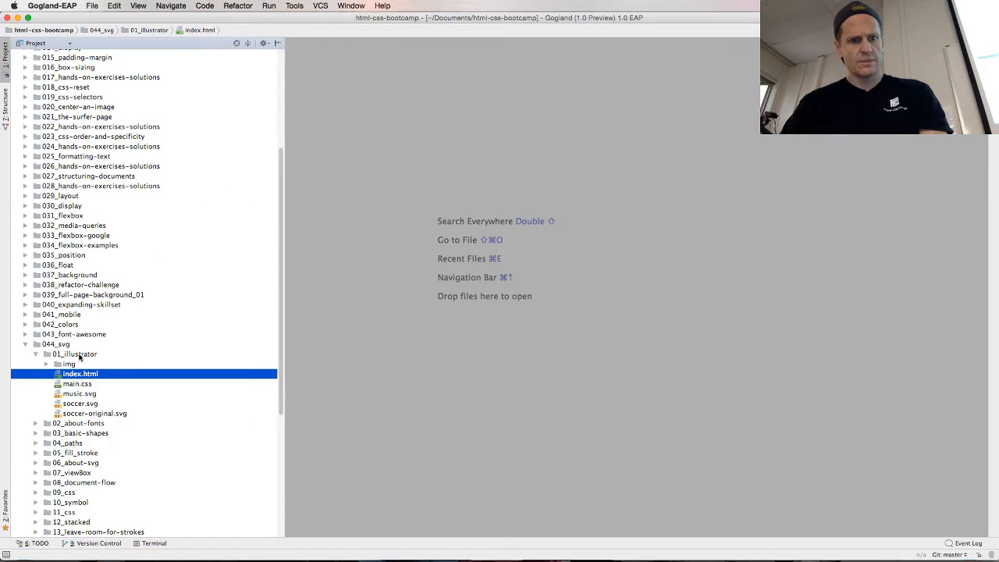
Collapse the 01_illustrator folder and create a directory named 026 in 000_temp/09_SPRING-2017
{"action": "left_click", "coordinate": [35, 356]}
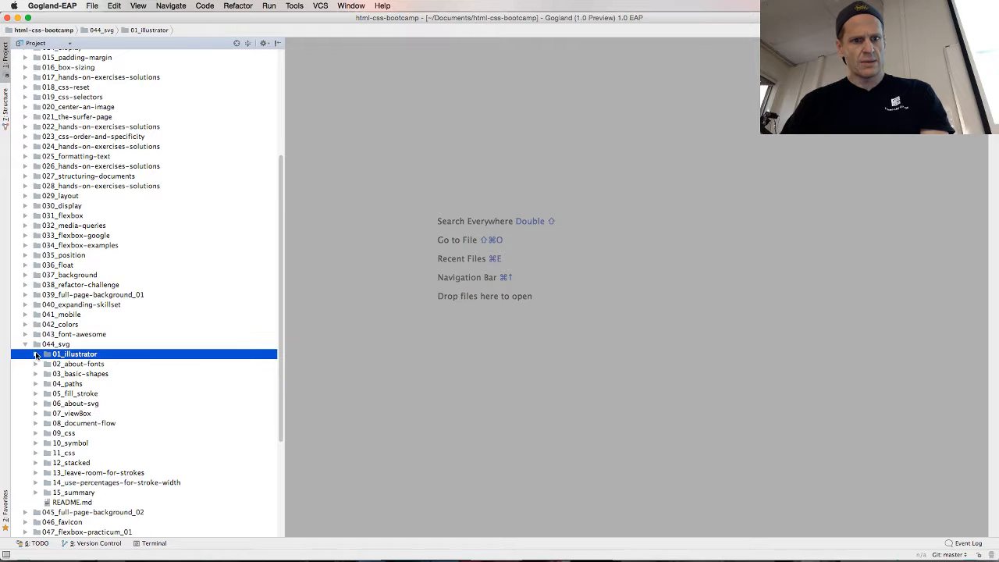
{"action": "scroll", "coordinate": [47, 273], "scroll_direction": "up", "scroll_amount": 5}
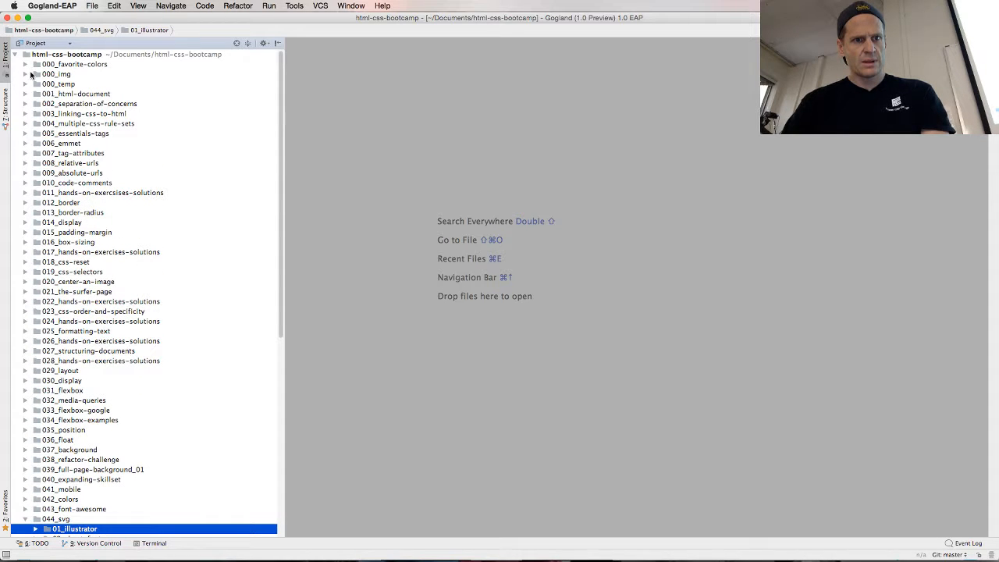
{"action": "left_click", "coordinate": [26, 84]}
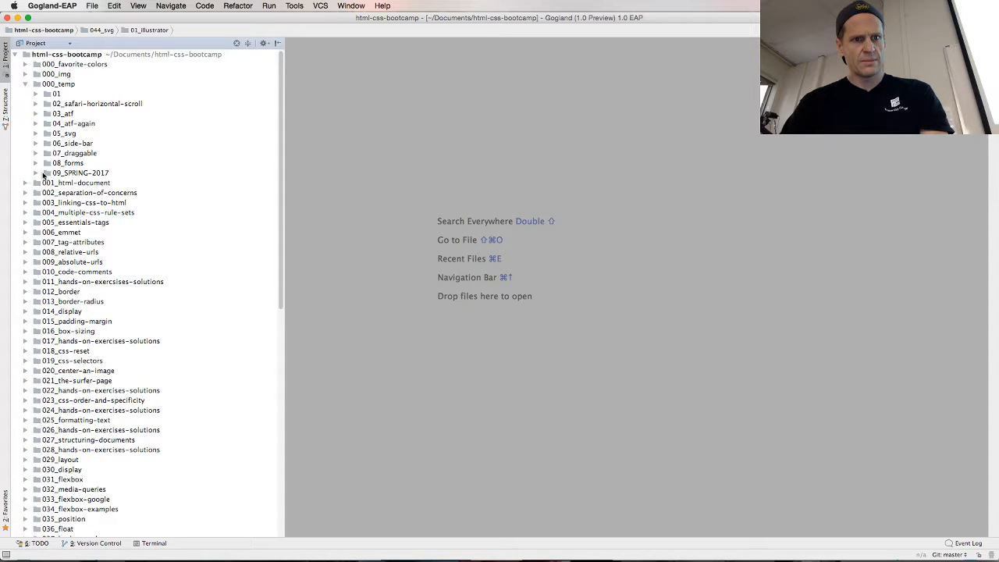
{"action": "left_click", "coordinate": [36, 172]}
{"action": "right_click", "coordinate": [73, 174]}
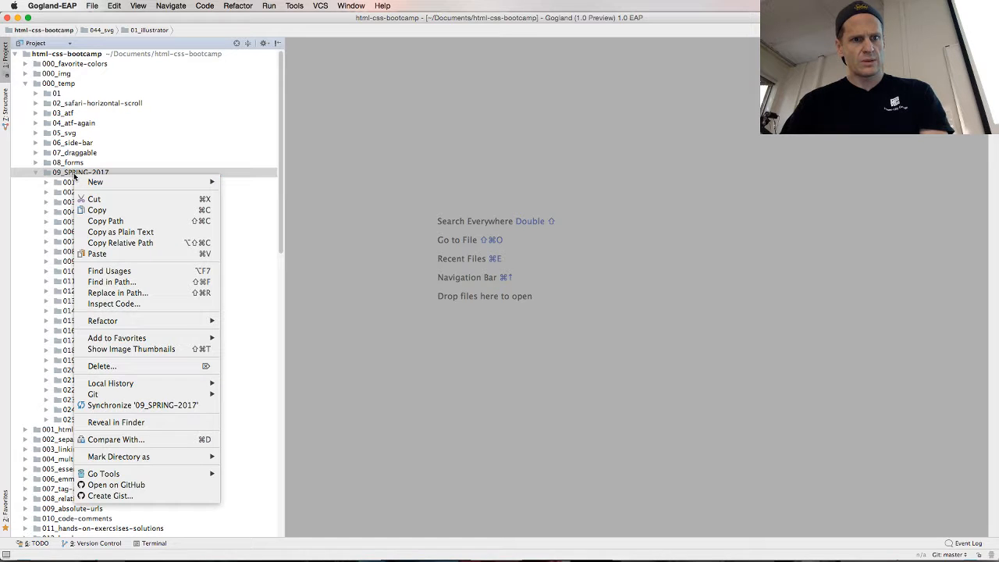
{"action": "mouse_move", "coordinate": [107, 182]}
{"action": "left_click", "coordinate": [250, 215]}
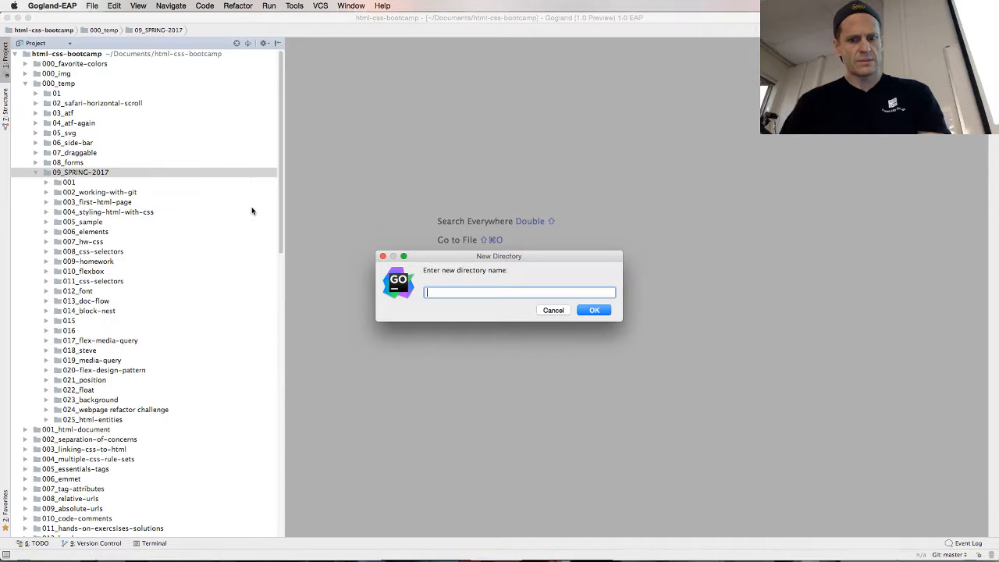
{"action": "type", "text": "026"}
{"action": "key", "text": "Return"}
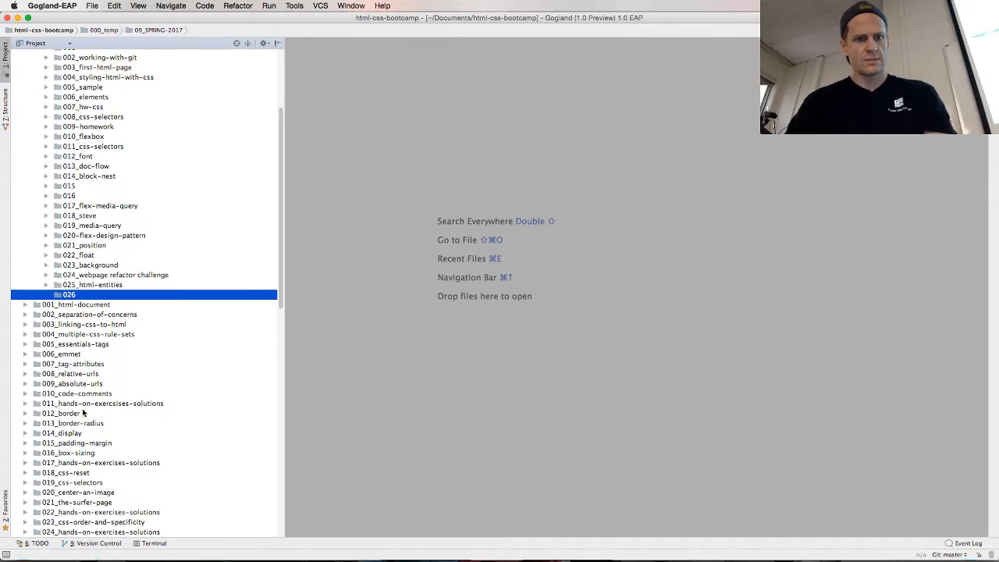
Create a subdirectory named 01 inside the 026 folder
{"action": "right_click", "coordinate": [73, 296]}
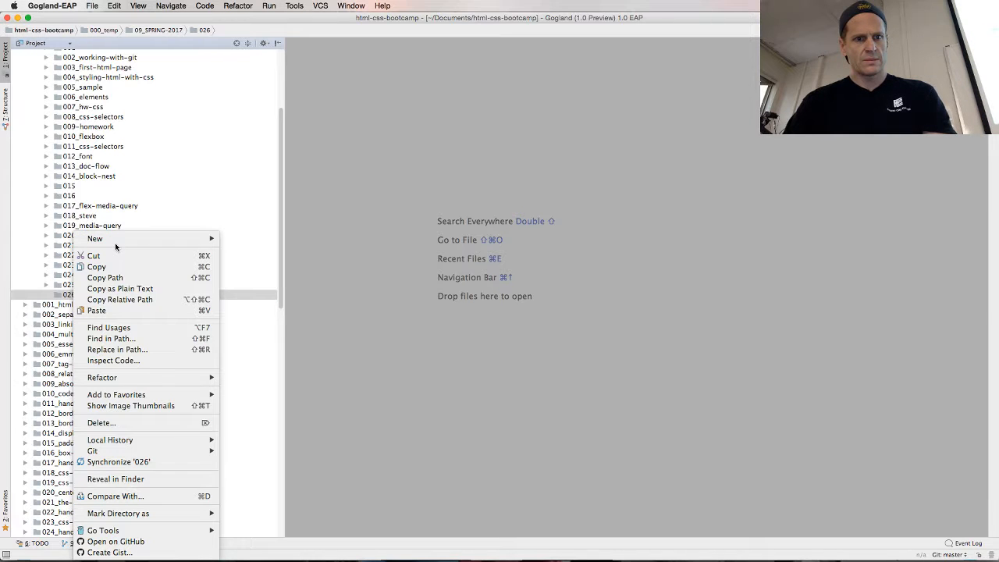
{"action": "mouse_move", "coordinate": [203, 240]}
{"action": "left_click", "coordinate": [251, 271]}
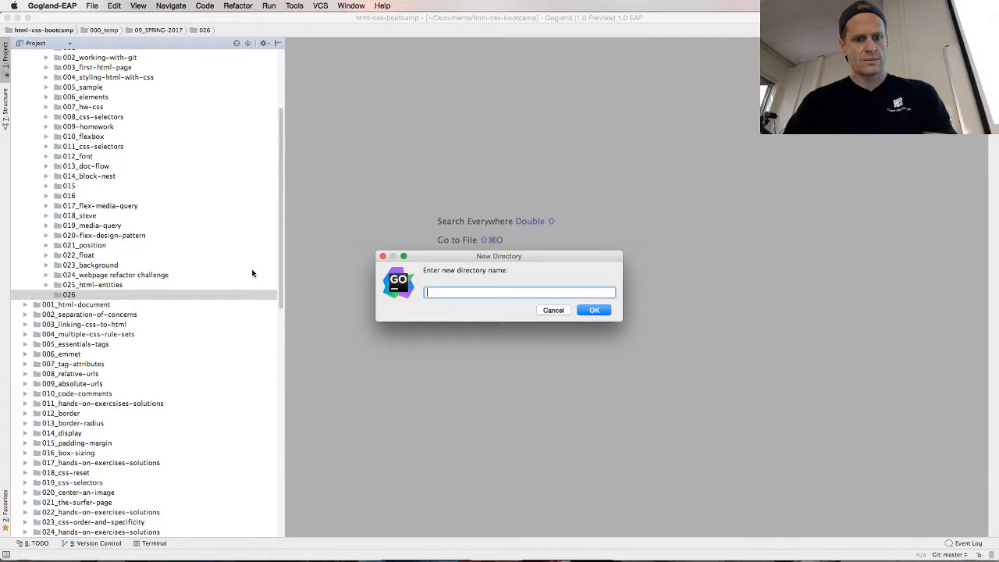
{"action": "type", "text": "01"}
{"action": "key", "text": "Escape"}
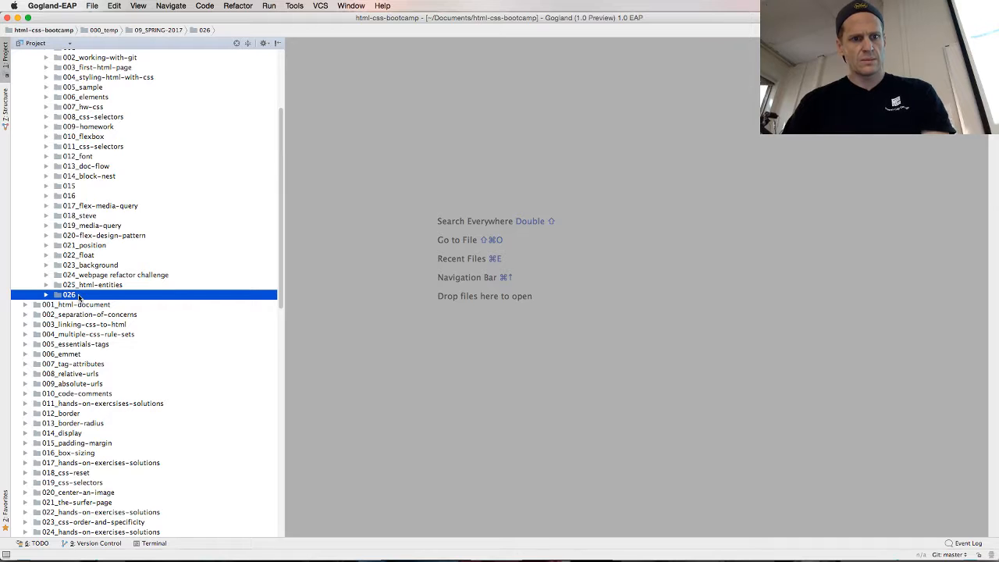
Paste Untitled-3-01.svg into the 026/01 folder under its existing name, opening the copy in the editor
{"action": "left_click", "coordinate": [47, 295]}
{"action": "left_click", "coordinate": [76, 305]}
{"action": "key", "text": "super+v"}
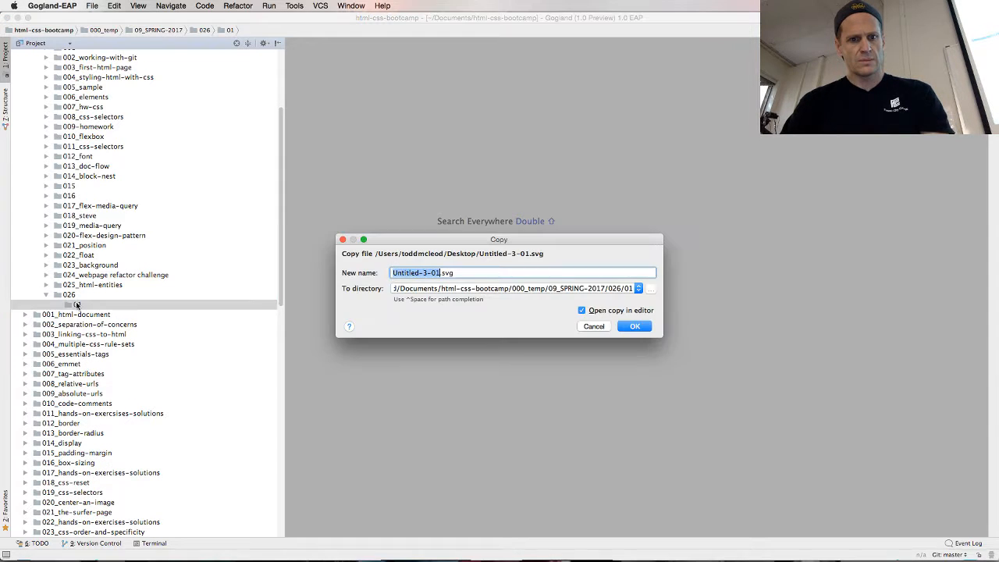
{"action": "key", "text": "Return"}
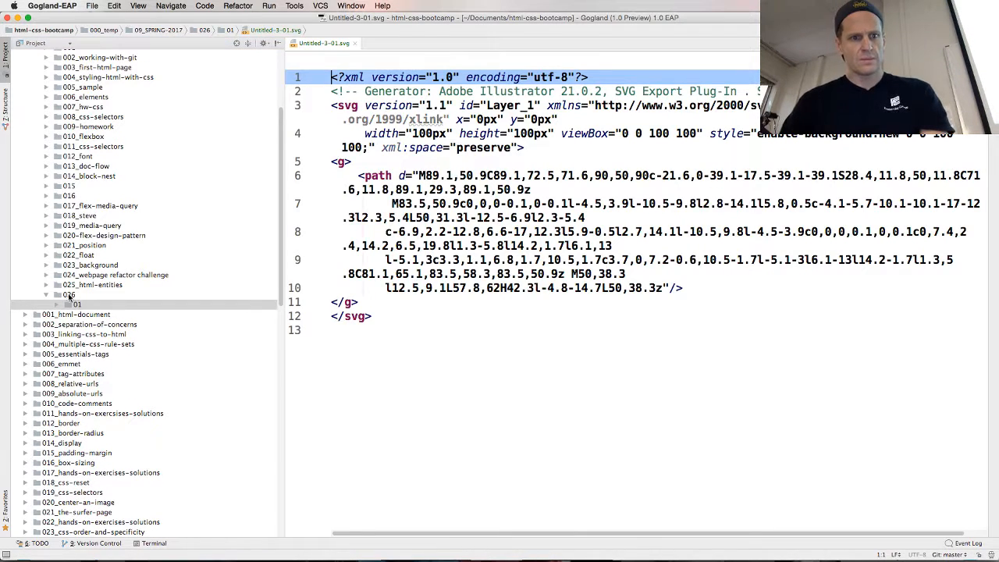
Rename the 026 directory in 09_SPRING-2017 as 026_svg
{"action": "left_click", "coordinate": [68, 295]}
{"action": "right_click", "coordinate": [78, 295]}
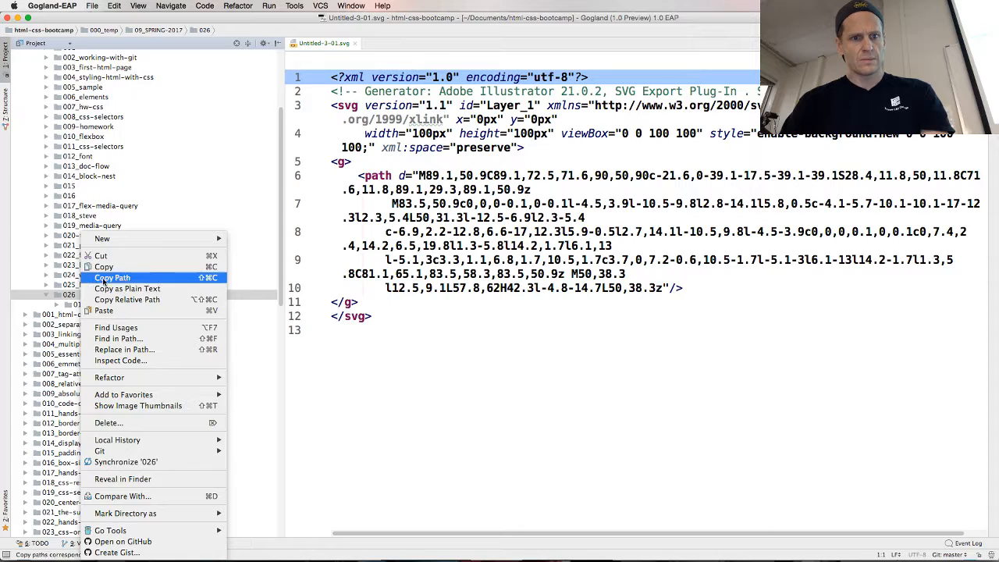
{"action": "left_click", "coordinate": [65, 296]}
{"action": "key", "text": "shift+F6"}
{"action": "key", "text": "Right"}
{"action": "type", "text": "_"}
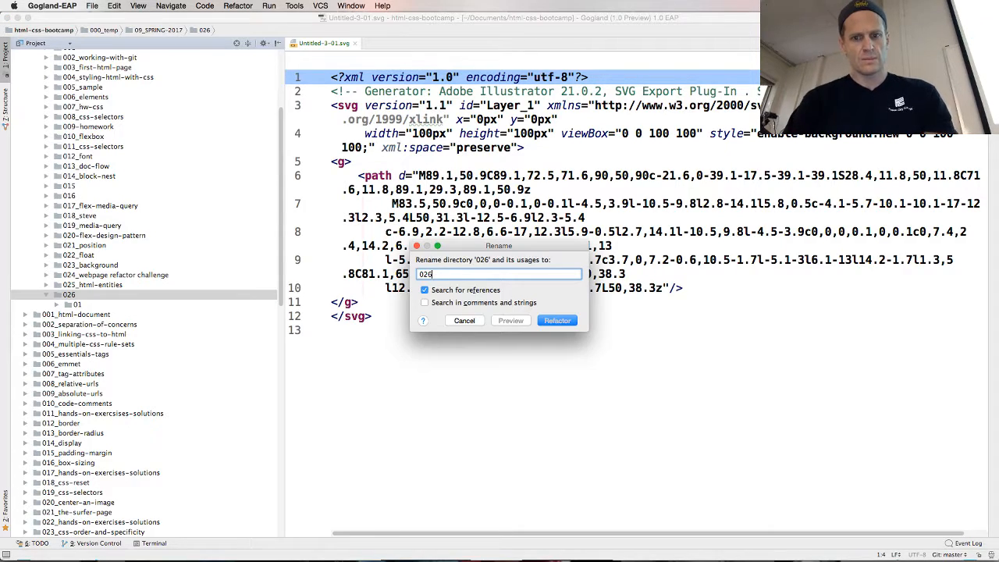
{"action": "type", "text": "svg"}
{"action": "key", "text": "Return"}
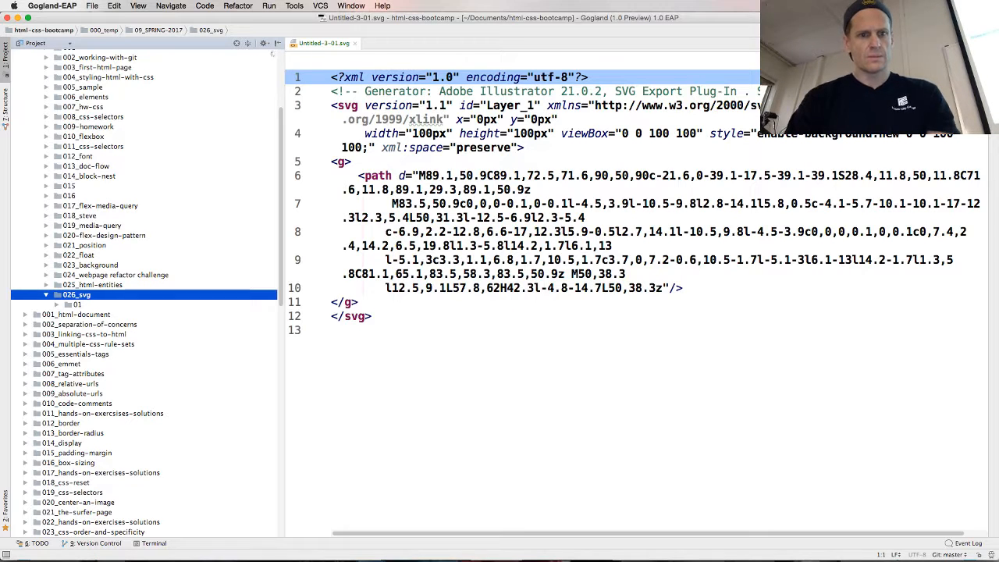
Highlight the path element name in Untitled-3-01.svg and switch to Illustrator to compare the code with the soccer ball drawing
{"action": "double_click", "coordinate": [378, 175]}
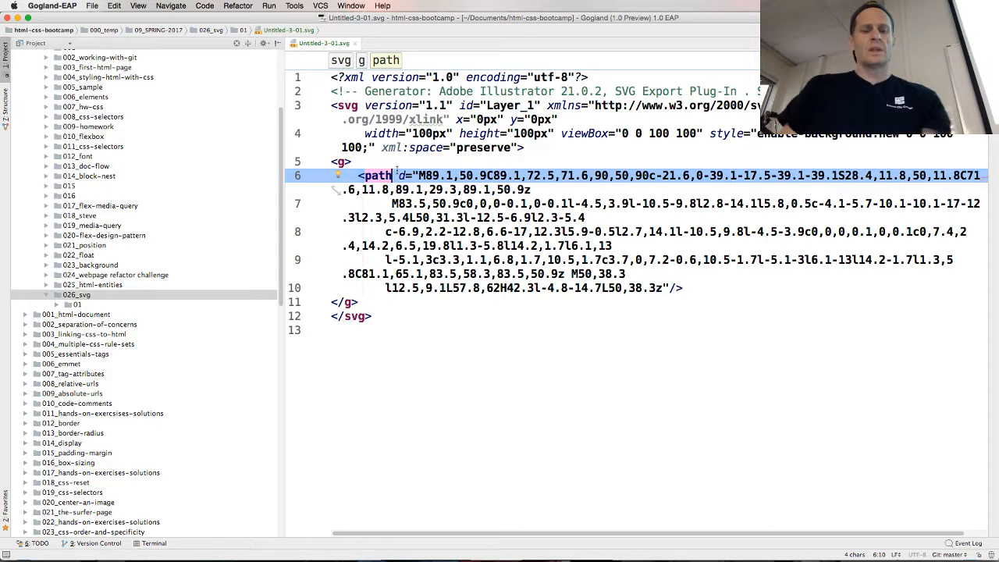
{"action": "key", "text": "super+Tab"}
Switch to Chrome, skim the article linked under "Put SVG into a file" on the Illustrator page, and return to that page
{"action": "key", "text": "super+Tab"}
{"action": "key", "text": "super+Tab"}
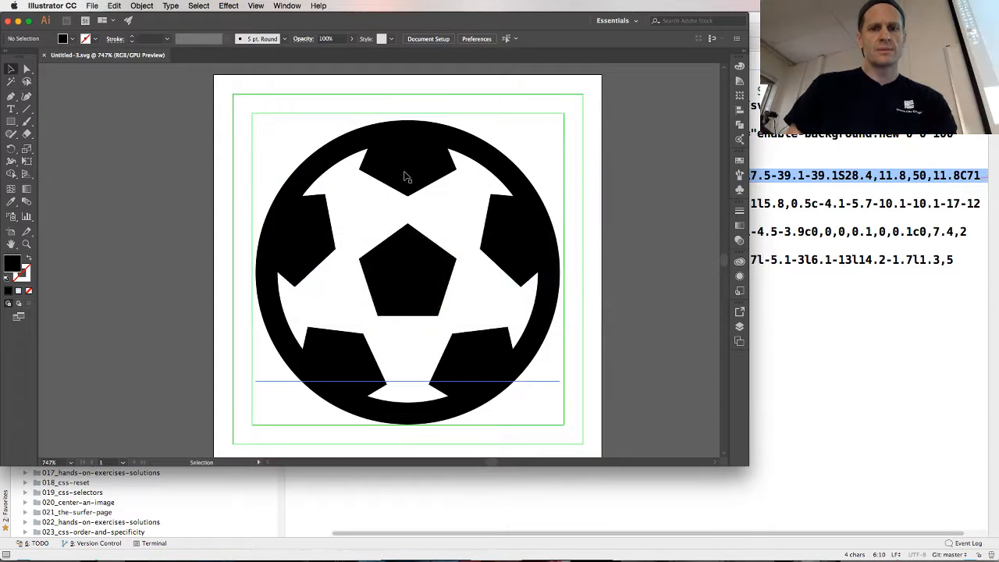
{"action": "key", "text": "super+Tab"}
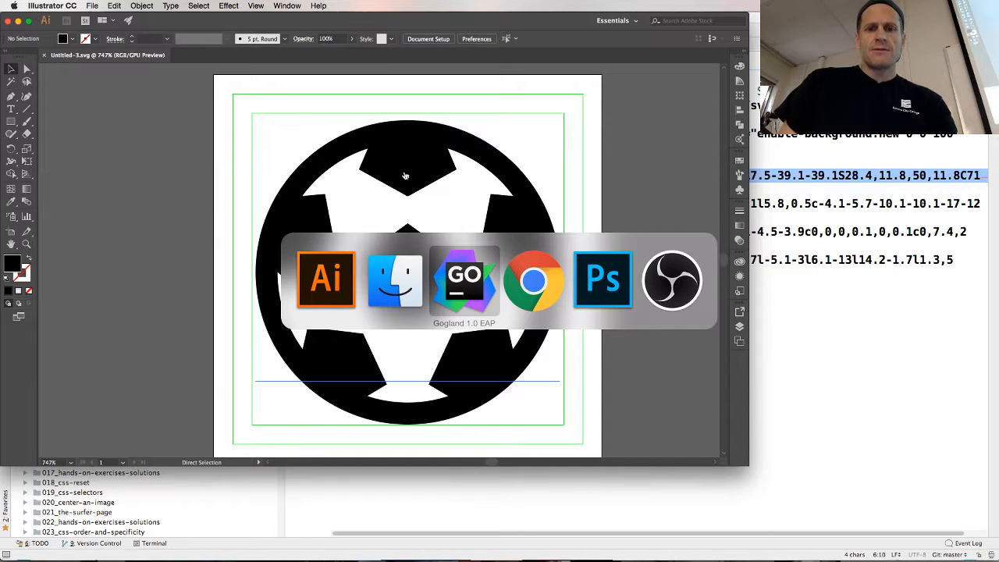
{"action": "key", "text": "super+Tab"}
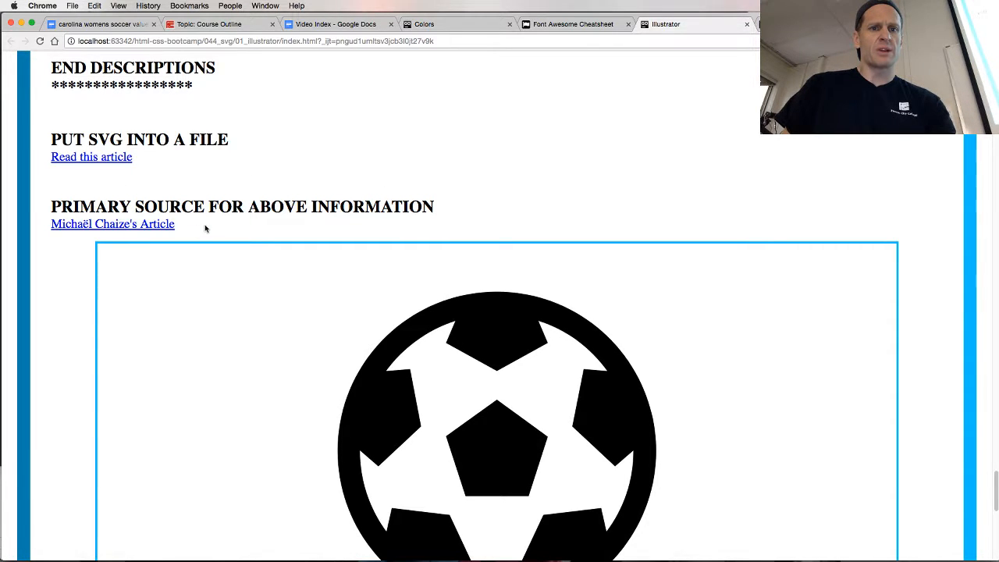
{"action": "scroll", "coordinate": [207, 225], "scroll_direction": "down", "scroll_amount": 10}
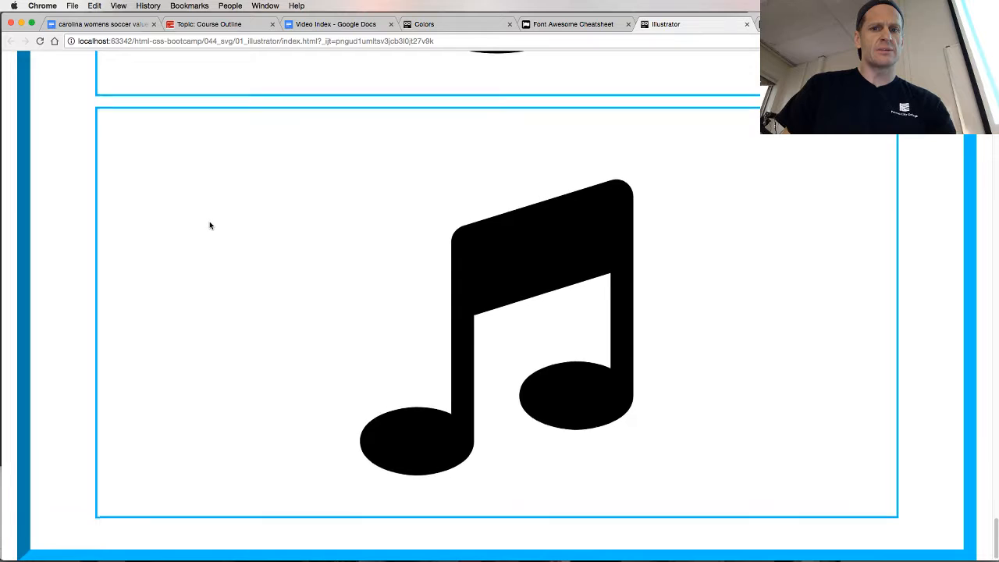
{"action": "scroll", "coordinate": [210, 224], "scroll_direction": "up", "scroll_amount": 10}
{"action": "left_click", "coordinate": [104, 142]}
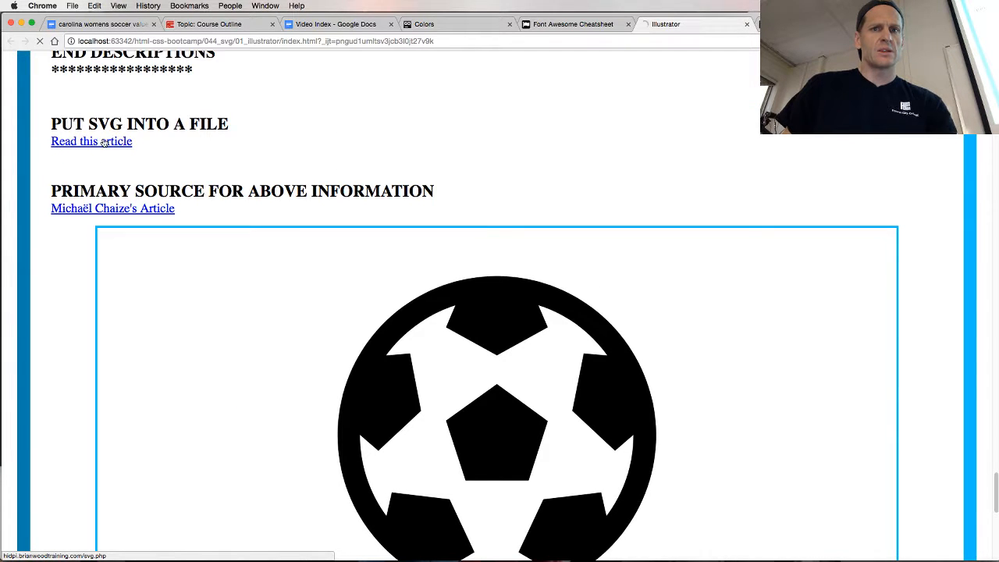
{"action": "scroll", "coordinate": [217, 195], "scroll_direction": "down", "scroll_amount": 20}
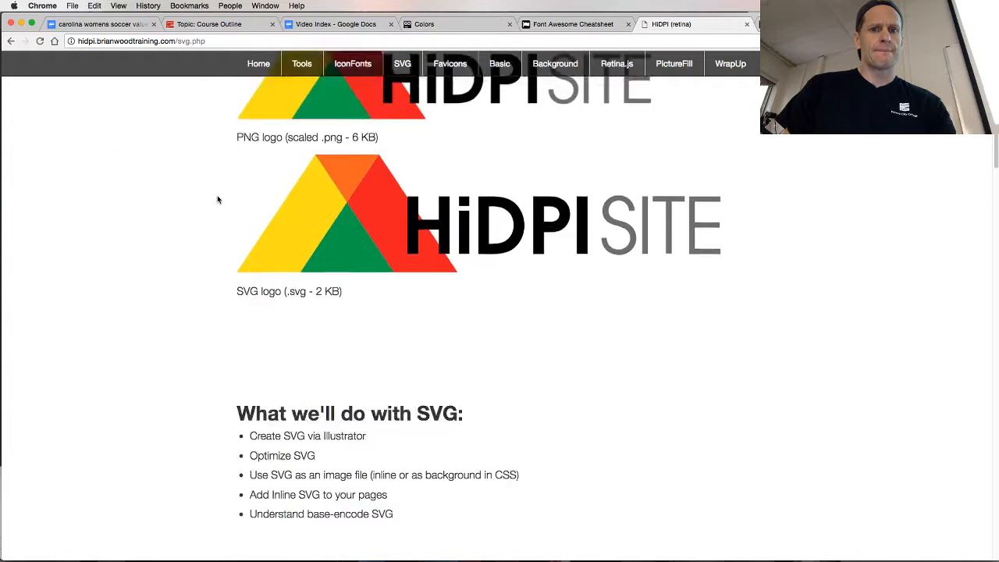
{"action": "scroll", "coordinate": [220, 195], "scroll_direction": "down", "scroll_amount": 10}
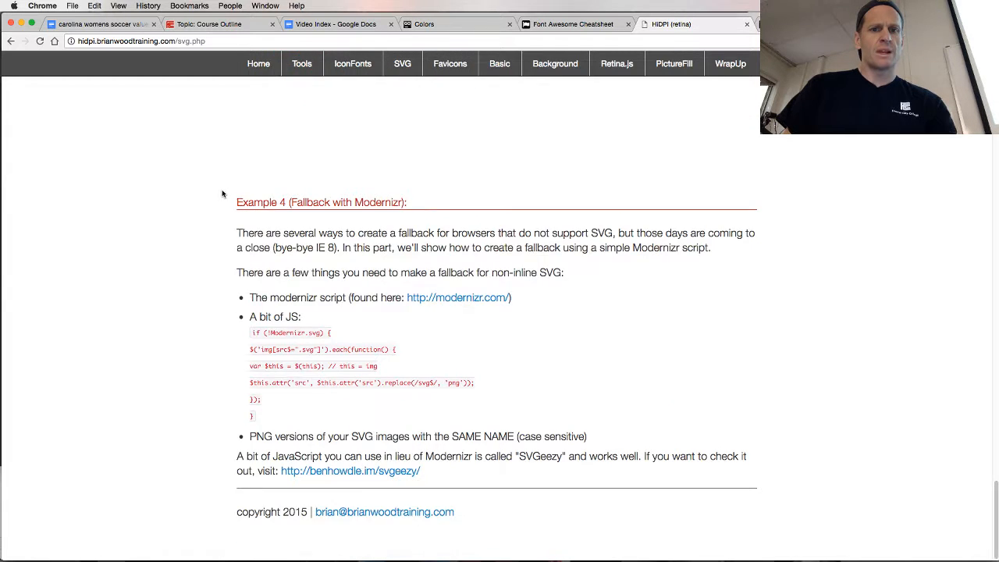
{"action": "scroll", "coordinate": [385, 161], "scroll_direction": "up", "scroll_amount": 12}
{"action": "left_click", "coordinate": [10, 41]}
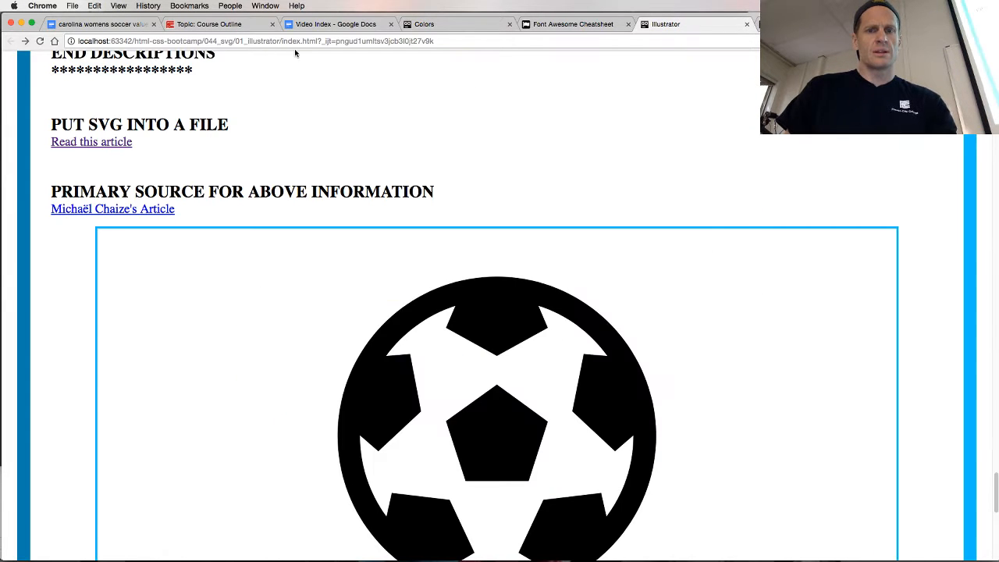
Switch back to Gogland and open index.html from the 044_svg/01_illustrator folder
{"action": "key", "text": "super+Tab"}
{"action": "key", "text": "super+Tab"}
{"action": "key", "text": "super+Tab"}
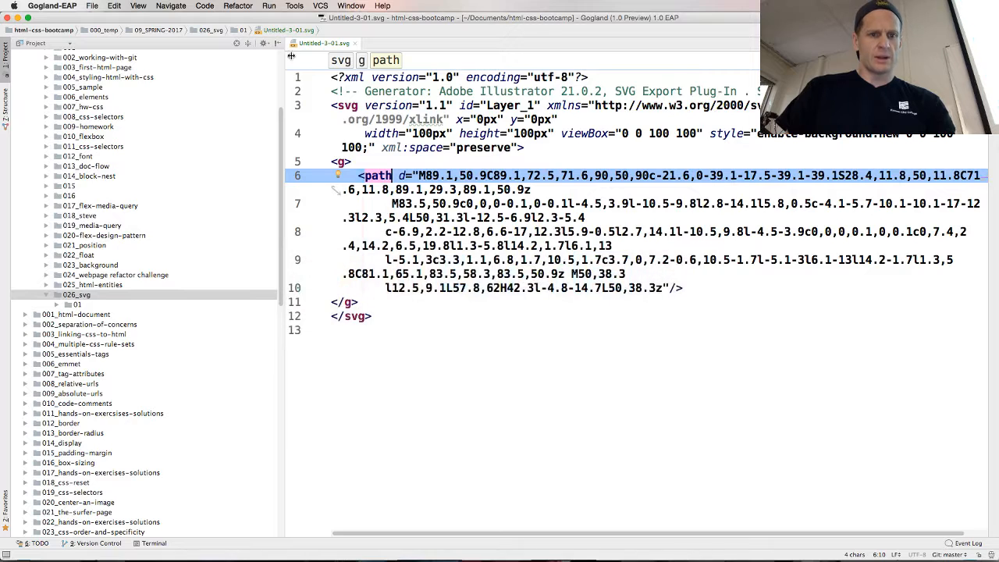
{"action": "scroll", "coordinate": [153, 123], "scroll_direction": "up", "scroll_amount": 2}
{"action": "scroll", "coordinate": [153, 124], "scroll_direction": "down", "scroll_amount": 8}
{"action": "scroll", "coordinate": [155, 123], "scroll_direction": "down", "scroll_amount": 10}
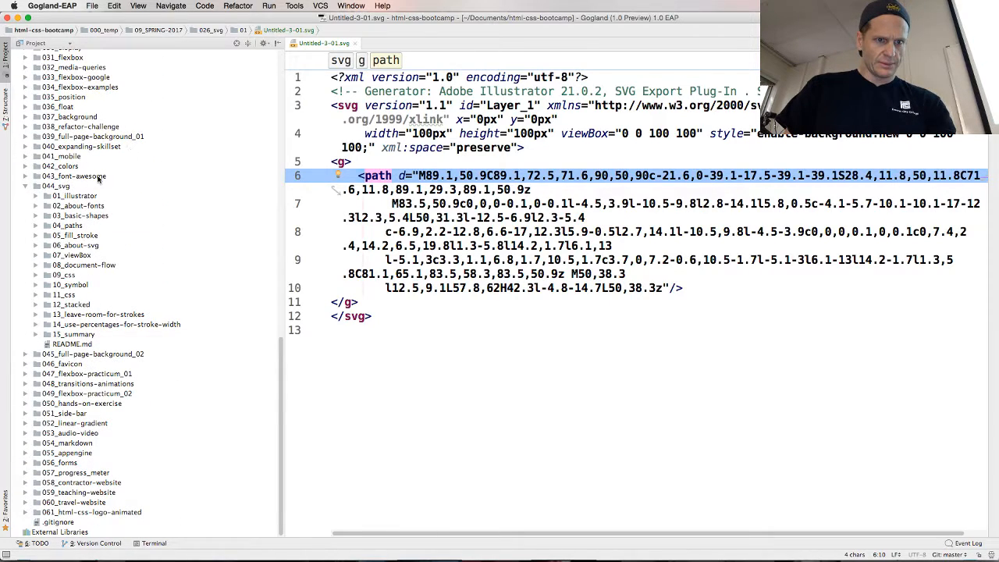
{"action": "left_click", "coordinate": [38, 197]}
{"action": "left_click", "coordinate": [36, 196]}
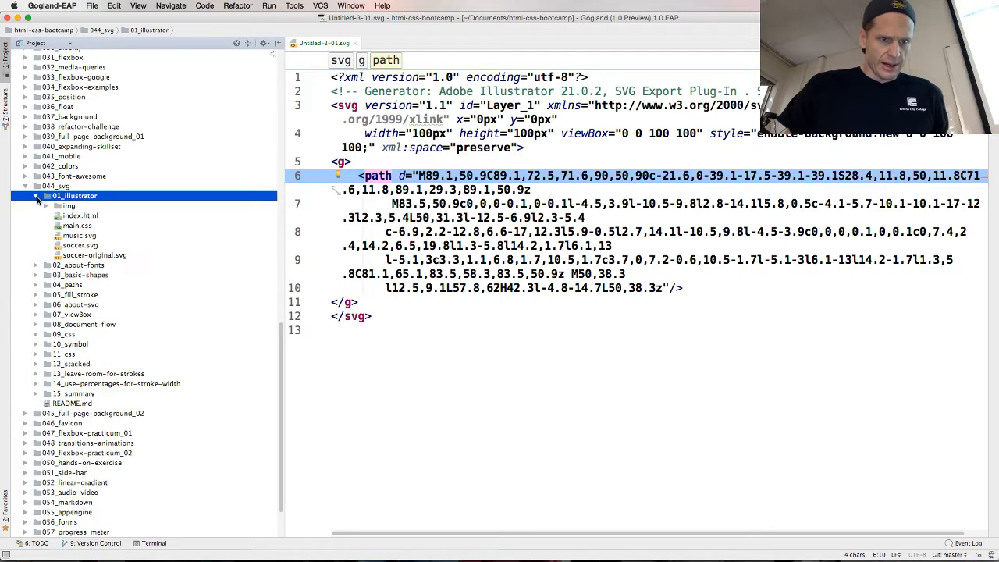
{"action": "double_click", "coordinate": [79, 215]}
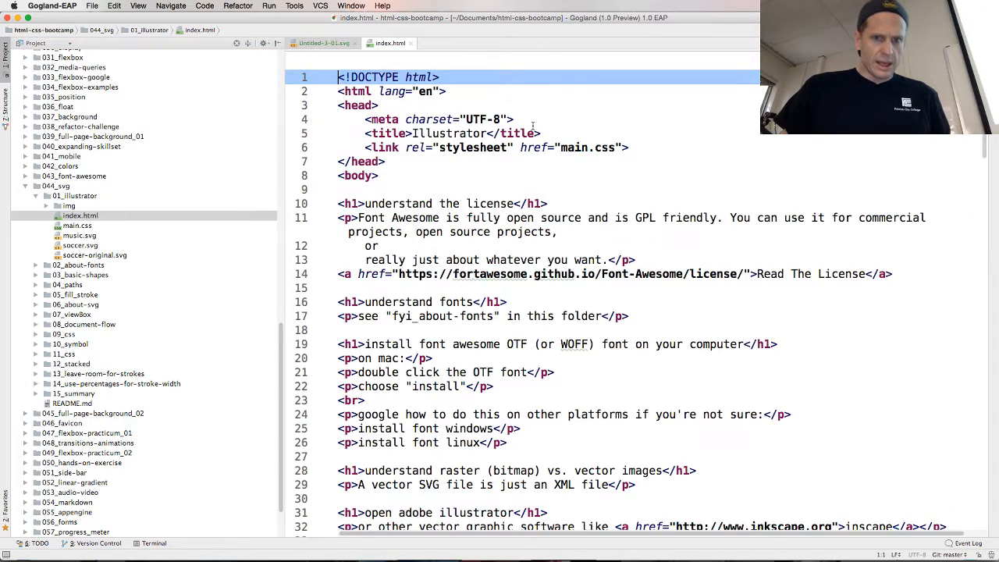
Read through index.html to its end and highlight the img line that embeds soccer.svg
{"action": "scroll", "coordinate": [418, 275], "scroll_direction": "down", "scroll_amount": 1}
{"action": "scroll", "coordinate": [418, 275], "scroll_direction": "down", "scroll_amount": 15}
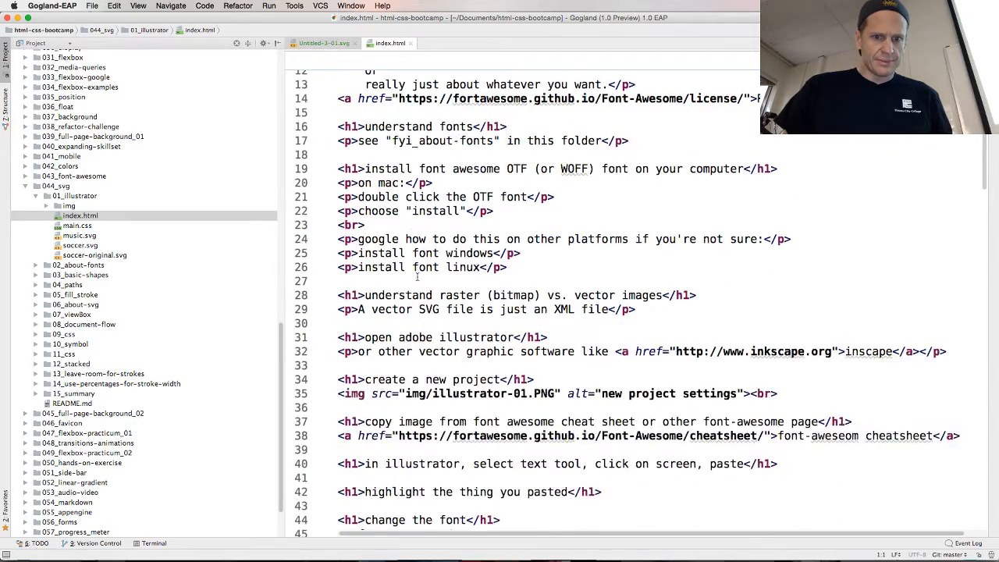
{"action": "scroll", "coordinate": [417, 274], "scroll_direction": "down", "scroll_amount": 1}
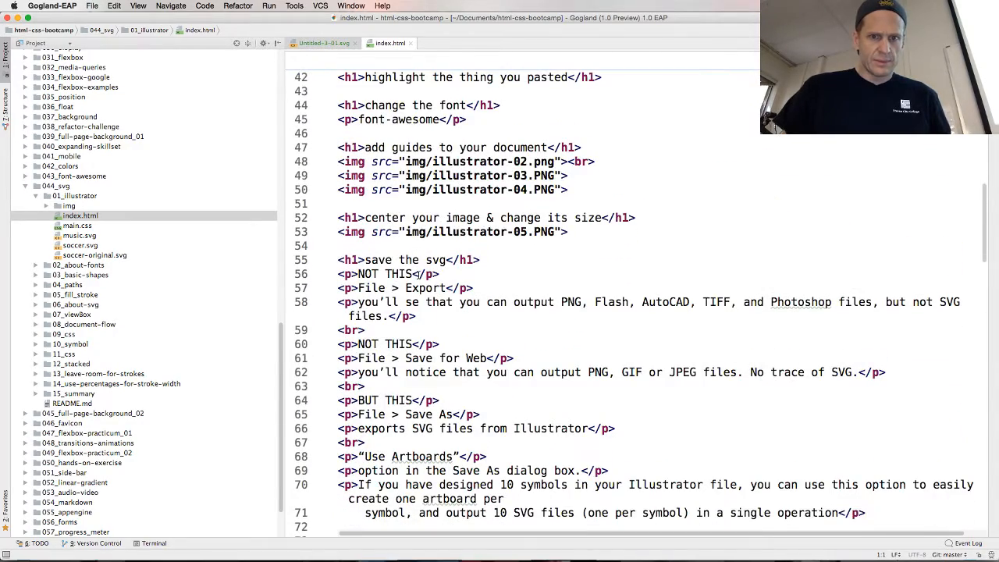
{"action": "scroll", "coordinate": [419, 274], "scroll_direction": "down", "scroll_amount": 17}
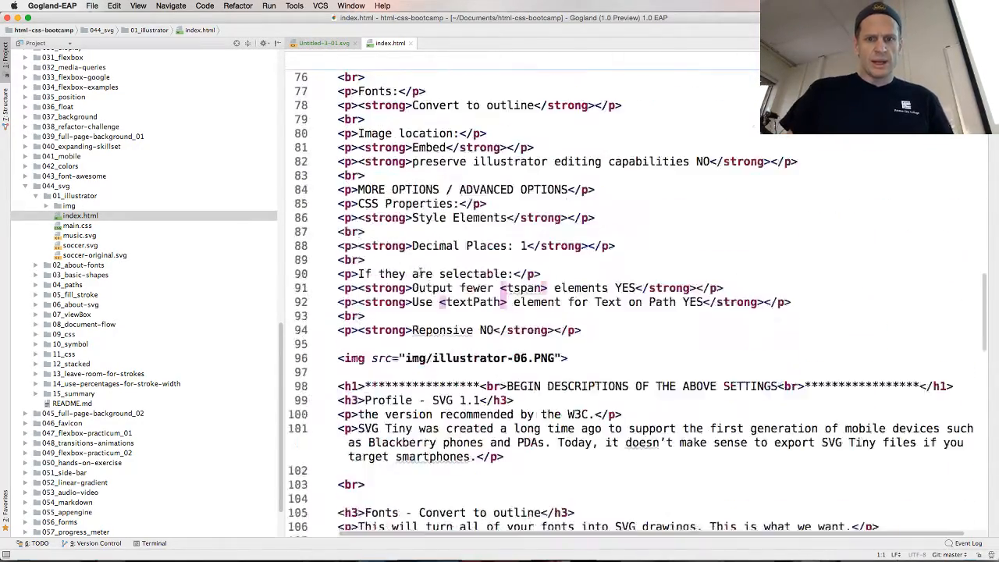
{"action": "scroll", "coordinate": [420, 270], "scroll_direction": "down", "scroll_amount": 11}
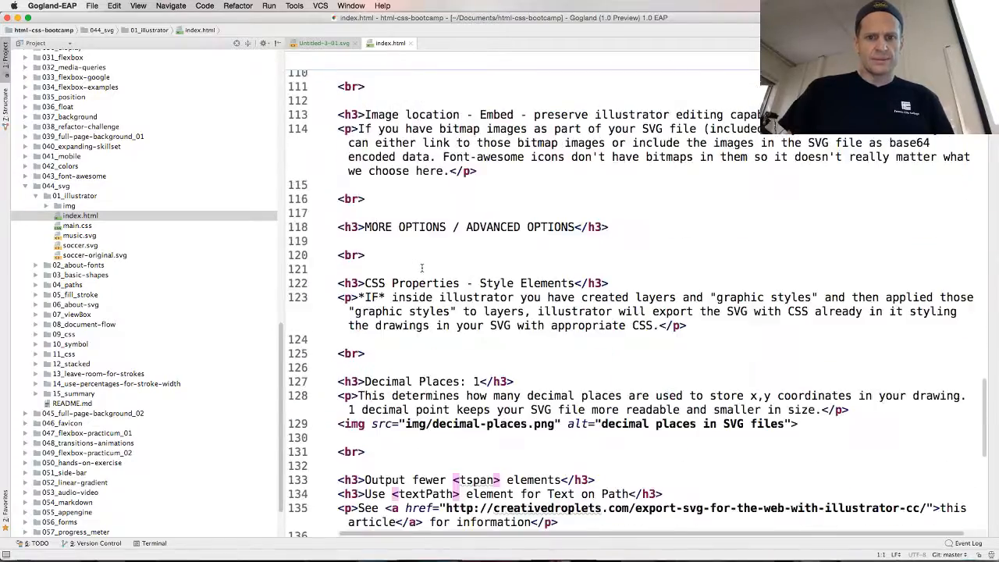
{"action": "scroll", "coordinate": [422, 269], "scroll_direction": "down", "scroll_amount": 7}
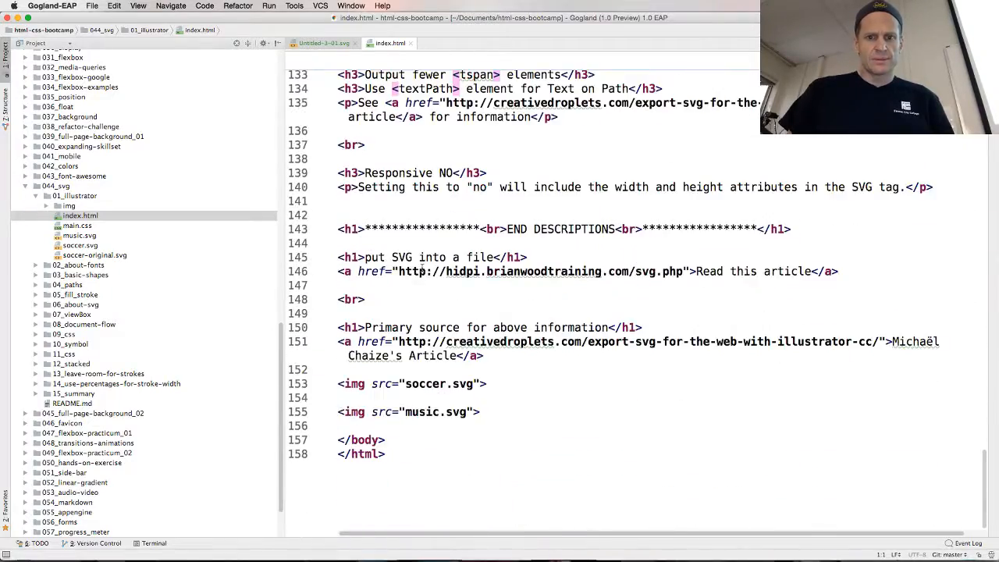
{"action": "triple_click", "coordinate": [384, 382]}
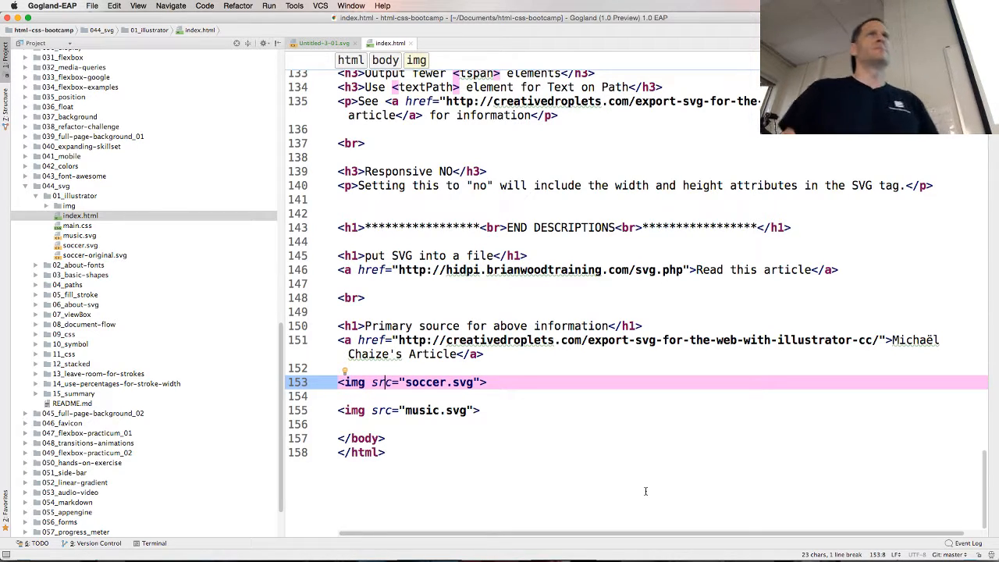
Return to Untitled-3-01.svg and create an HTML 5 file named index in the 026_svg/01 folder
{"action": "left_click", "coordinate": [322, 43]}
{"action": "scroll", "coordinate": [72, 158], "scroll_direction": "up", "scroll_amount": 5}
{"action": "scroll", "coordinate": [73, 158], "scroll_direction": "up", "scroll_amount": 4}
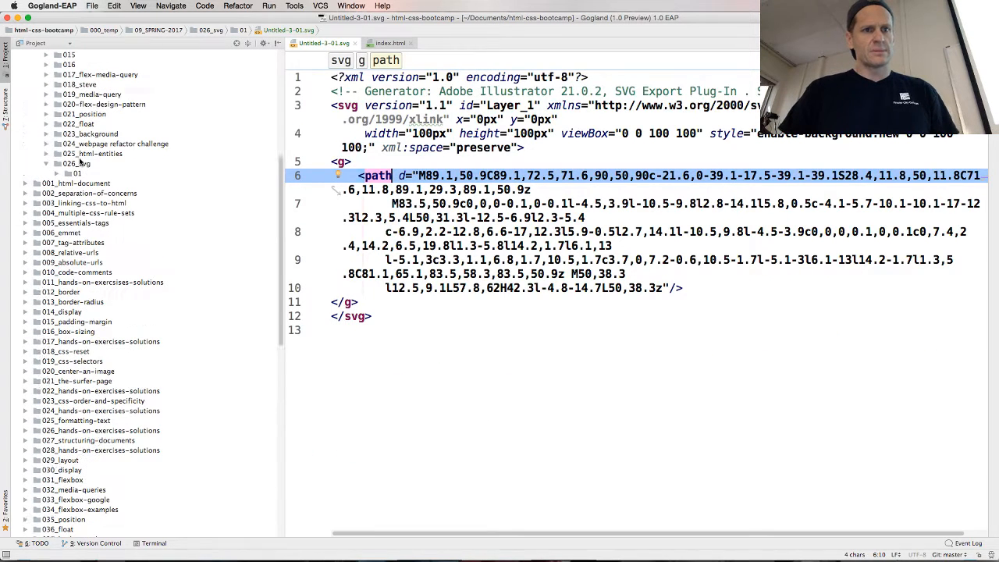
{"action": "left_click", "coordinate": [57, 173]}
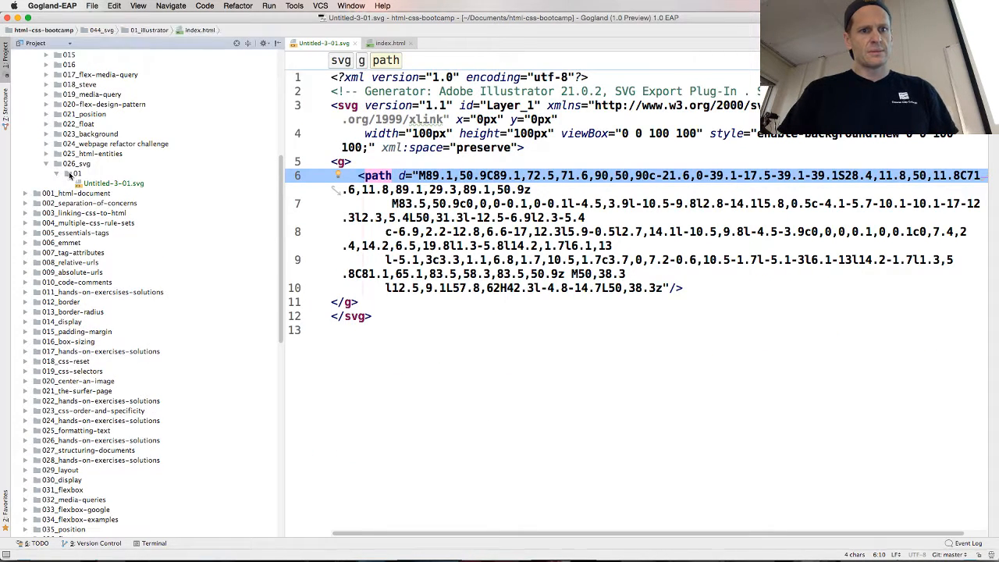
{"action": "right_click", "coordinate": [65, 174]}
{"action": "mouse_move", "coordinate": [104, 181]}
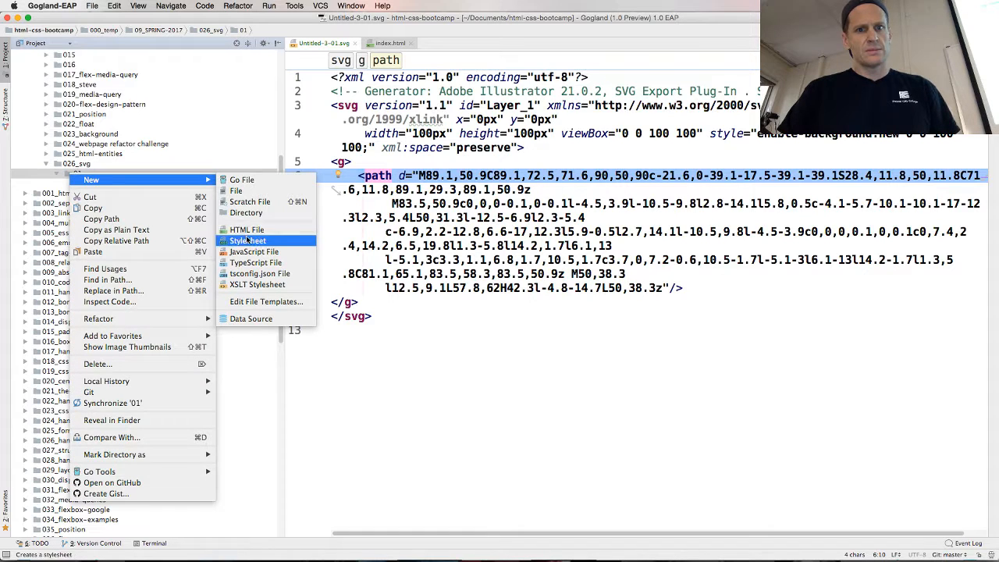
{"action": "left_click", "coordinate": [250, 232]}
{"action": "type", "text": "ind"}
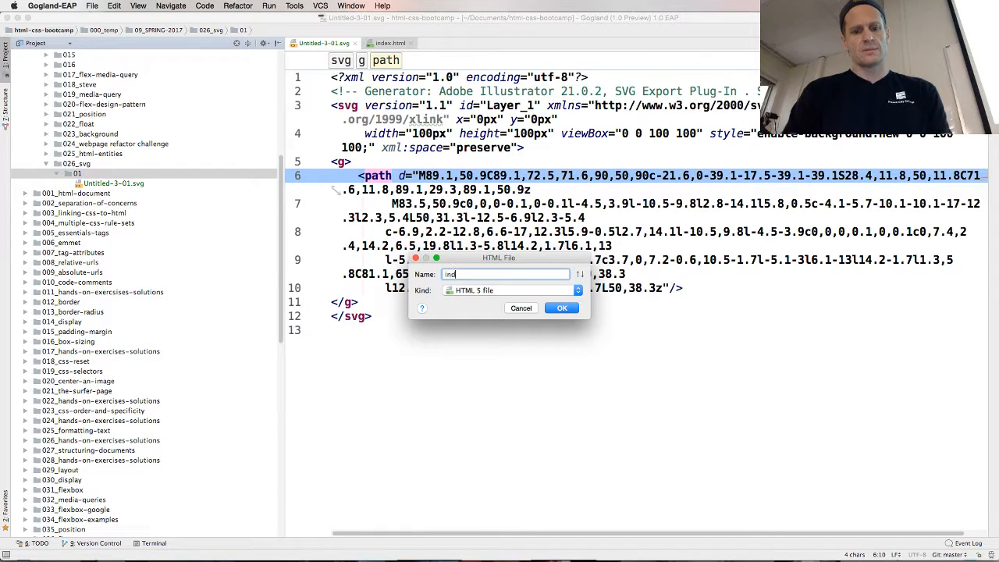
{"action": "key", "text": "Return"}
Insert an img element in the body of 01/index.html, with a blank line above and below it
{"action": "key", "text": "Down"}
{"action": "key", "text": "Down"}
{"action": "key", "text": "Down"}
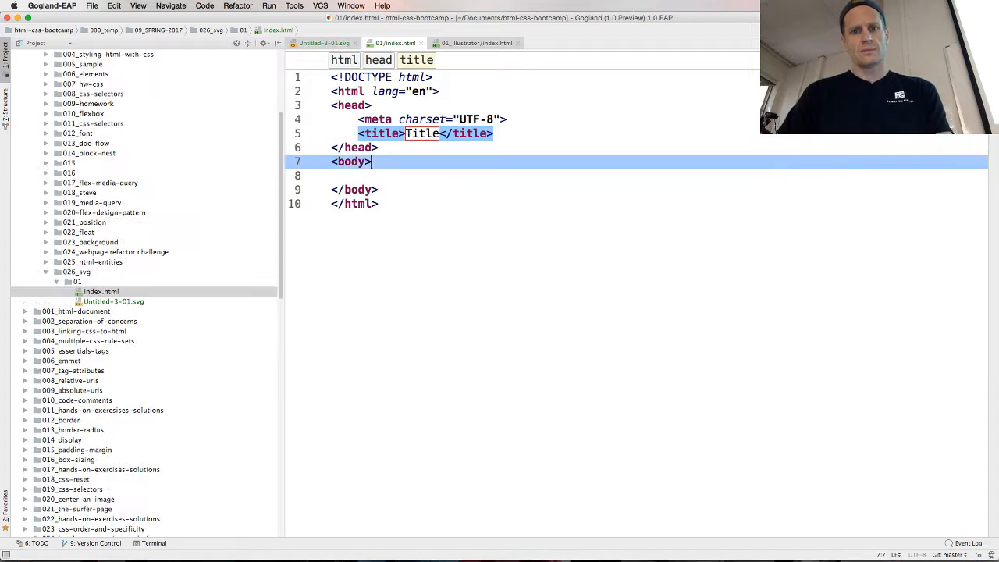
{"action": "key", "text": "Return"}
{"action": "key", "text": "Return"}
{"action": "key", "text": "Up"}
{"action": "type", "text": "img"}
{"action": "key", "text": "Tab"}
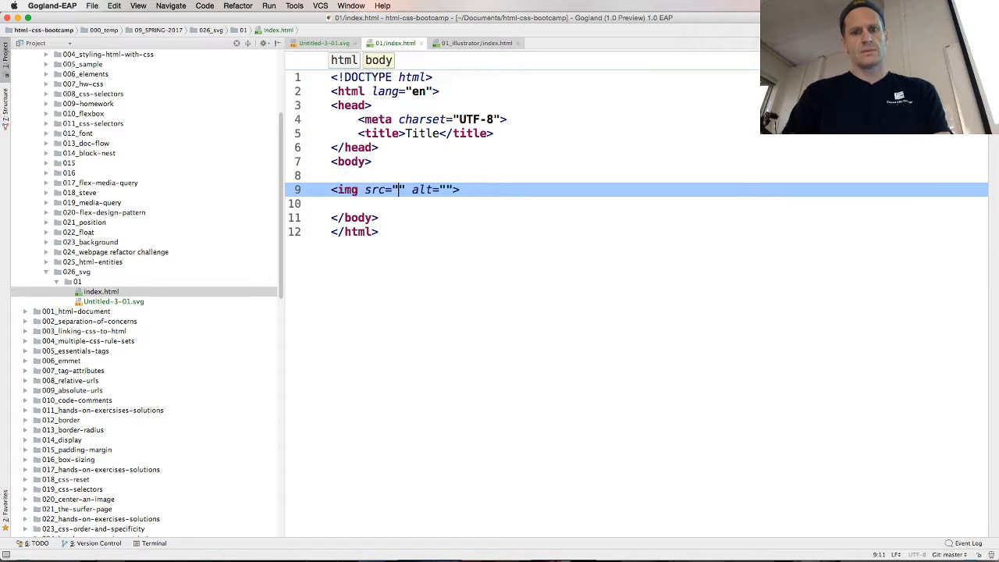
Set the img source to Untitled-3-01.svg and remove the alt attribute
{"action": "key", "text": "ctrl+space"}
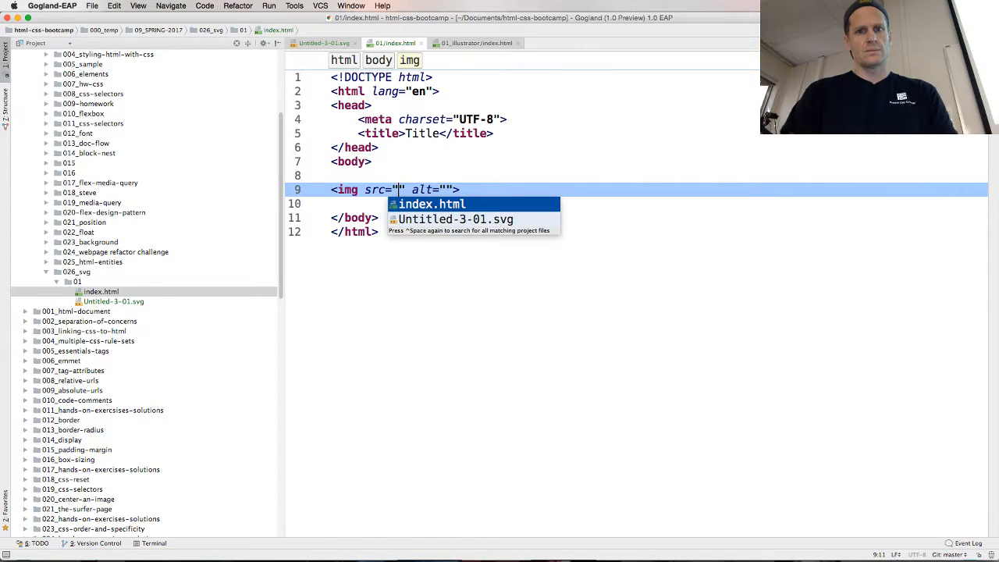
{"action": "key", "text": "Down"}
{"action": "key", "text": "Return"}
{"action": "key", "text": "shift+Right"}
{"action": "key", "text": "shift+Right"}
{"action": "key", "text": "shift+Right"}
{"action": "key", "text": "shift+Right"}
{"action": "key", "text": "shift+Right"}
{"action": "key", "text": "shift+Right"}
{"action": "key", "text": "shift+Right"}
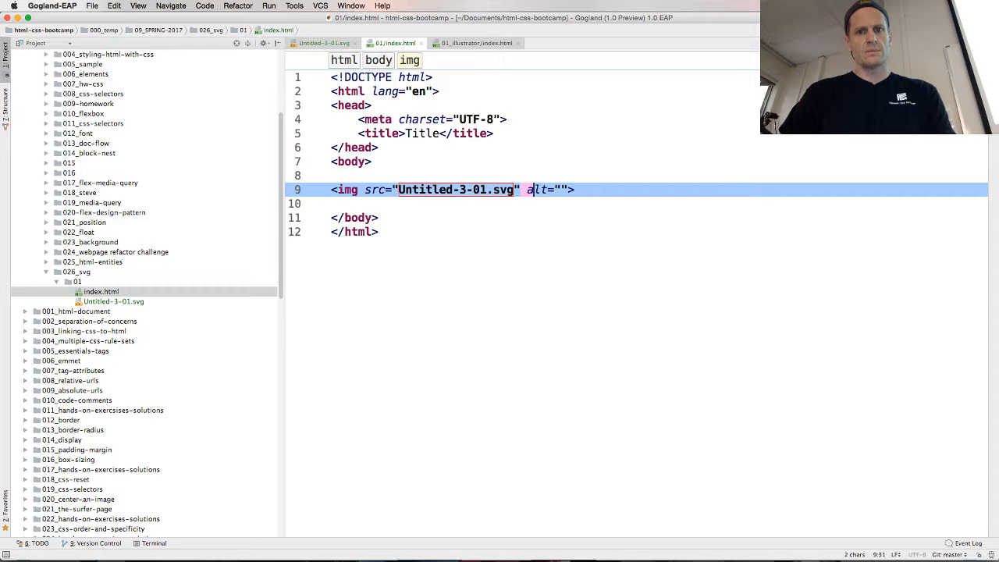
{"action": "key", "text": "BackSpace"}
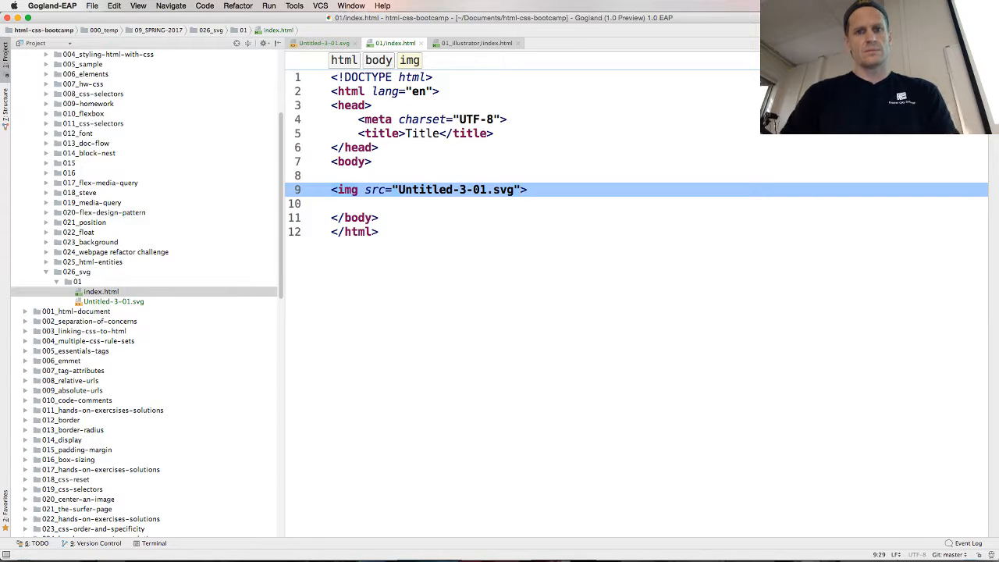
Preview 01/index.html in Chrome to check the soccer ball image, and switch back to Gogland
{"action": "left_click", "coordinate": [373, 106]}
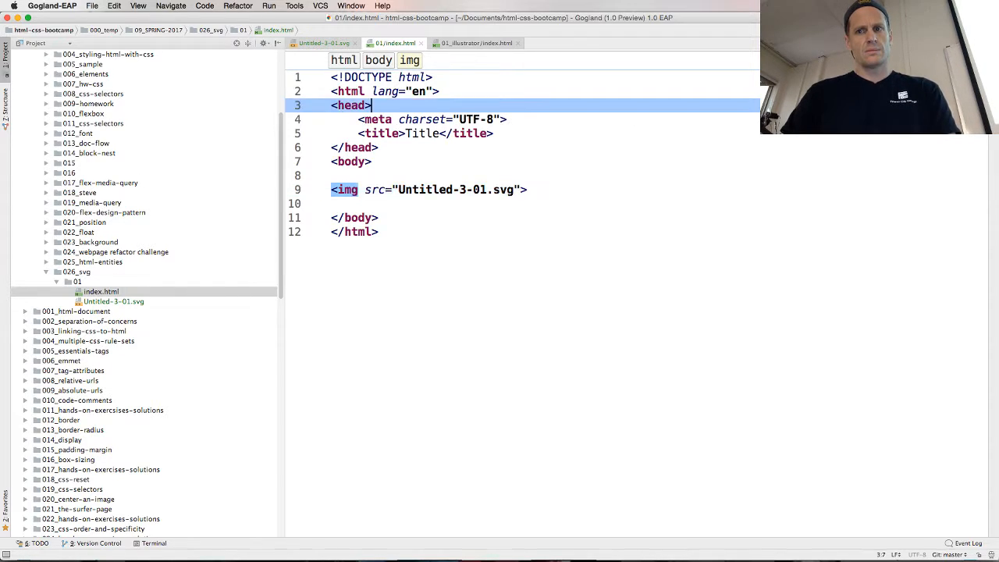
{"action": "left_click", "coordinate": [898, 82]}
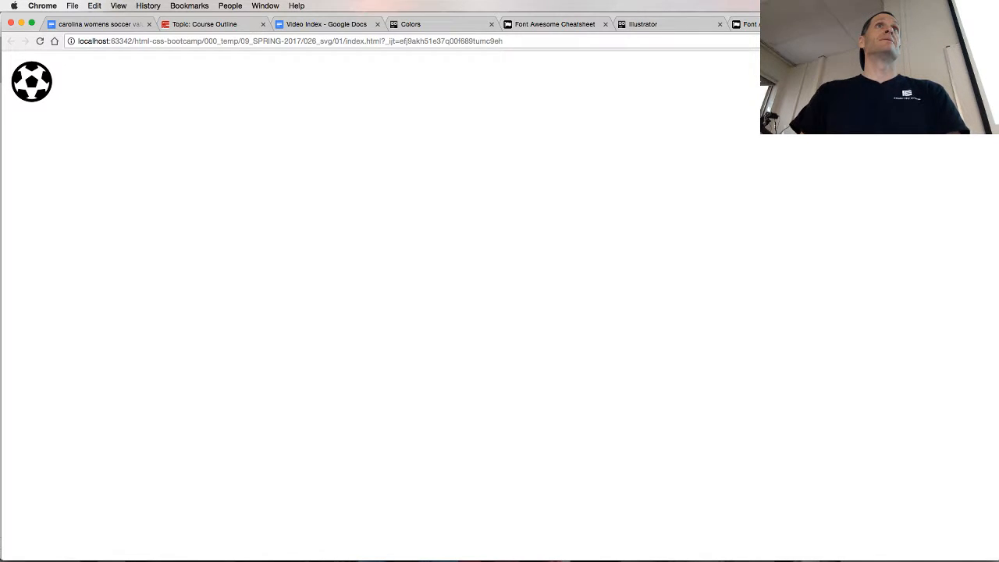
{"action": "key", "text": "super+Tab"}
{"action": "key", "text": "super+Tab"}
{"action": "key", "text": "Tab"}
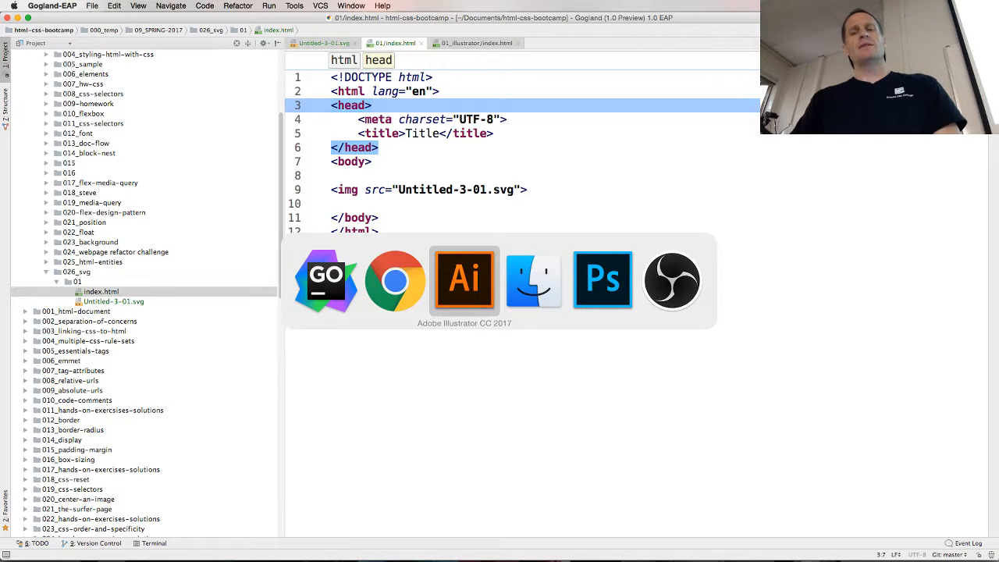
{"action": "key", "text": "super+Tab"}
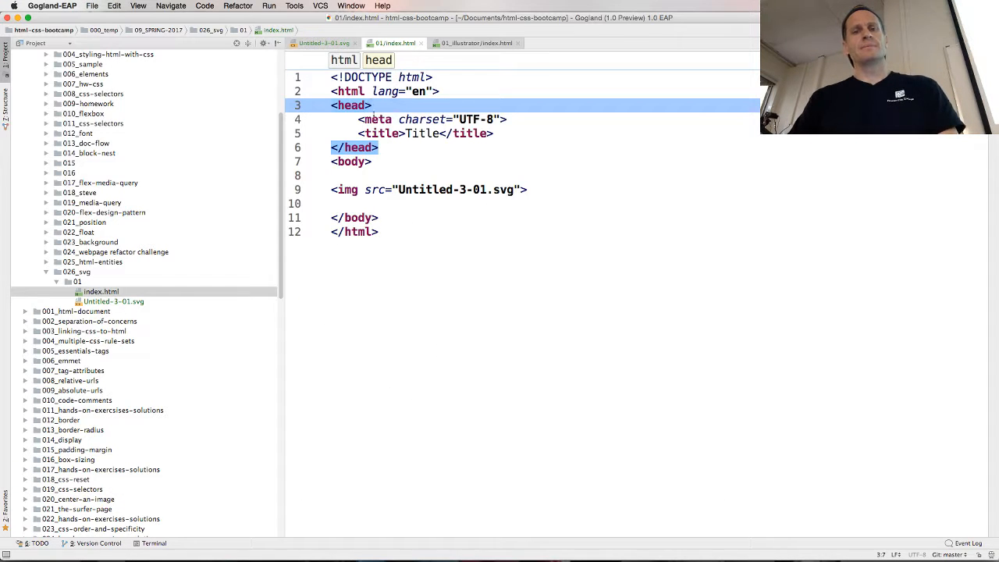
Return to Untitled-3-01.svg and highlight the path element's d coordinates to examine them
{"action": "left_click", "coordinate": [332, 45]}
{"action": "left_click", "coordinate": [396, 202]}
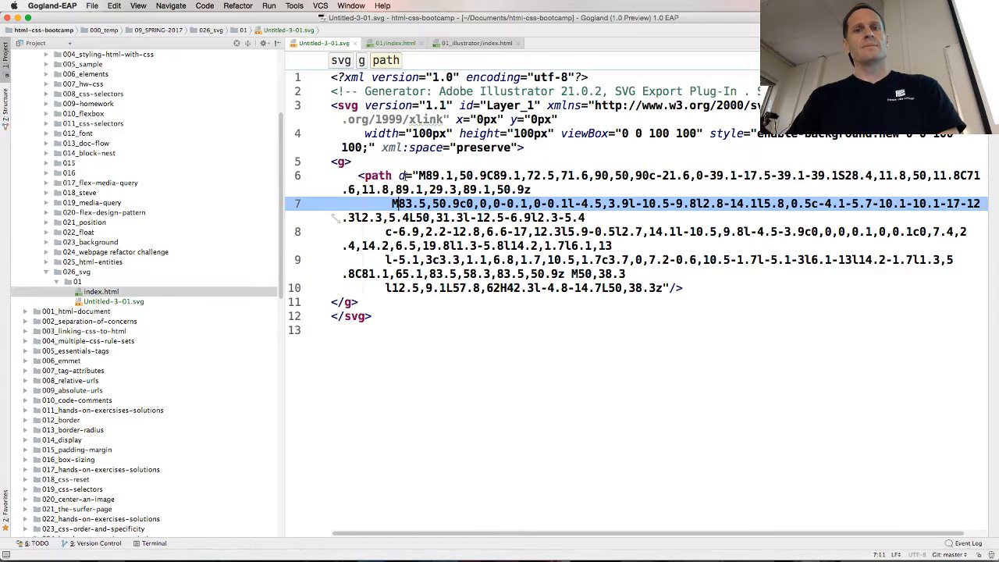
{"action": "left_click_drag", "start_coordinate": [412, 176], "coordinate": [501, 289]}
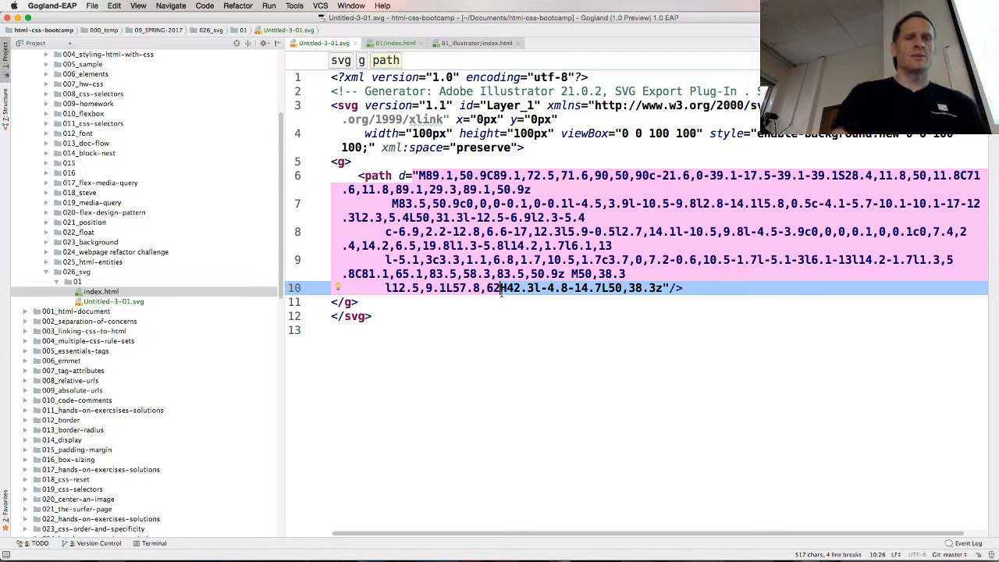
Locate the 044_svg/01_illustrator folder in the project tree and close all open editor files
{"action": "scroll", "coordinate": [159, 417], "scroll_direction": "down", "scroll_amount": 5}
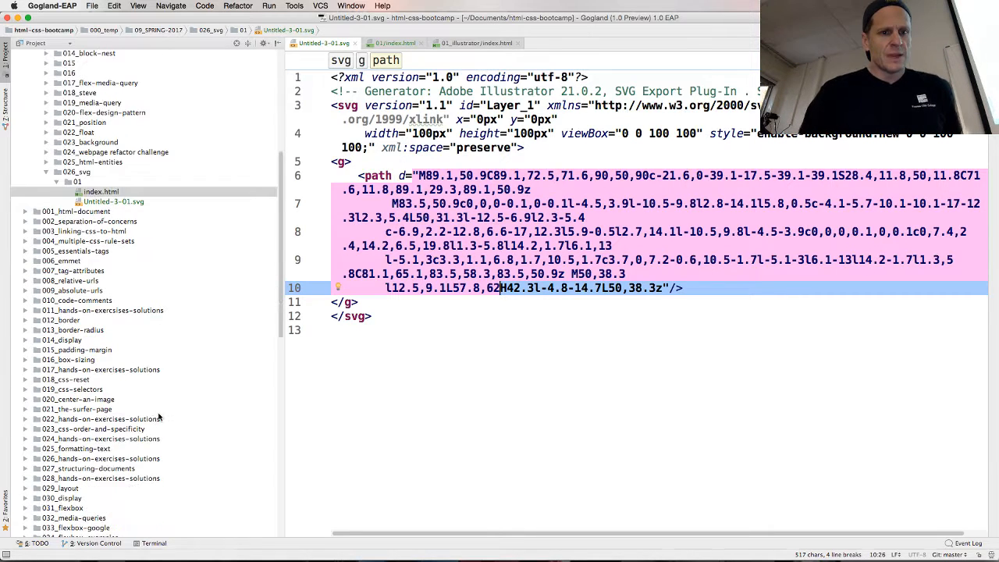
{"action": "scroll", "coordinate": [159, 418], "scroll_direction": "down", "scroll_amount": 20}
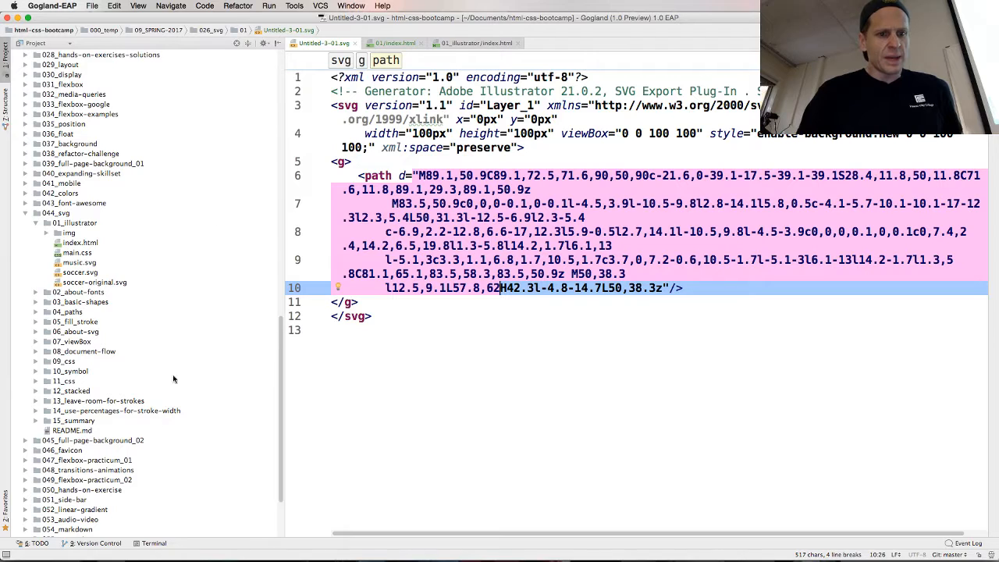
{"action": "left_click", "coordinate": [352, 44]}
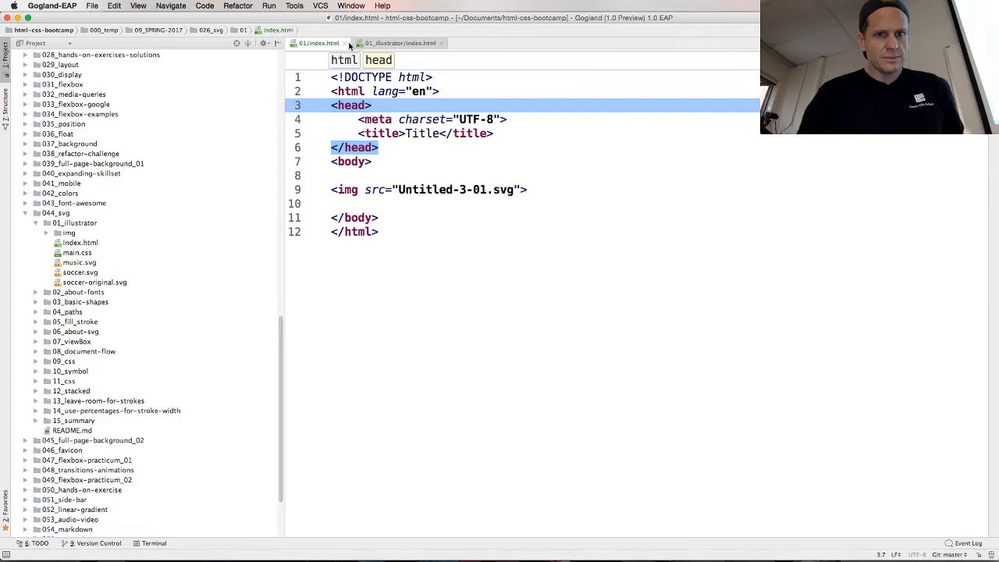
{"action": "left_click", "coordinate": [350, 45]}
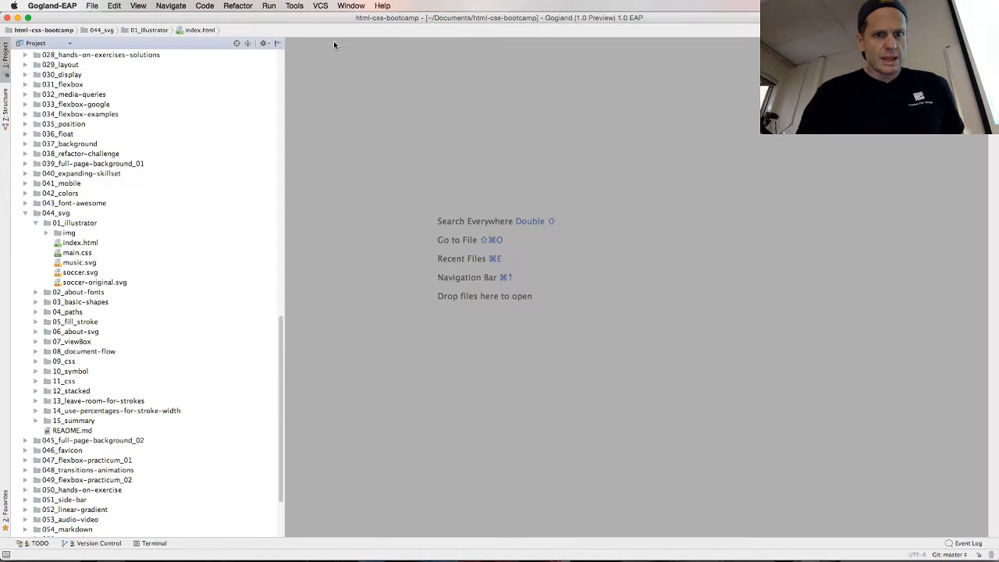
{"action": "left_click", "coordinate": [337, 43]}
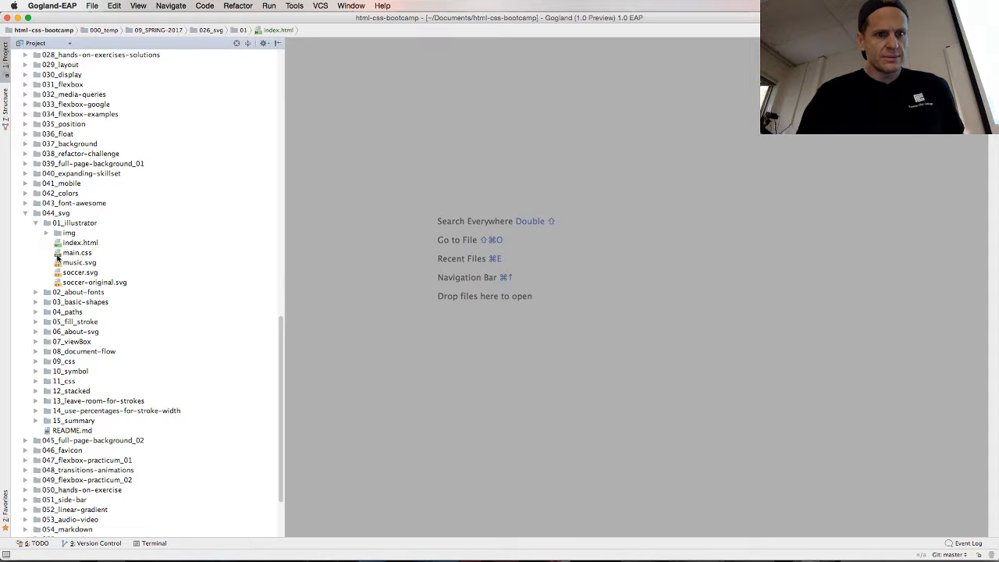
Open soccer.svg from 044_svg/01_illustrator and examine the version, xmlns and viewBox attributes of its svg tag
{"action": "double_click", "coordinate": [67, 272]}
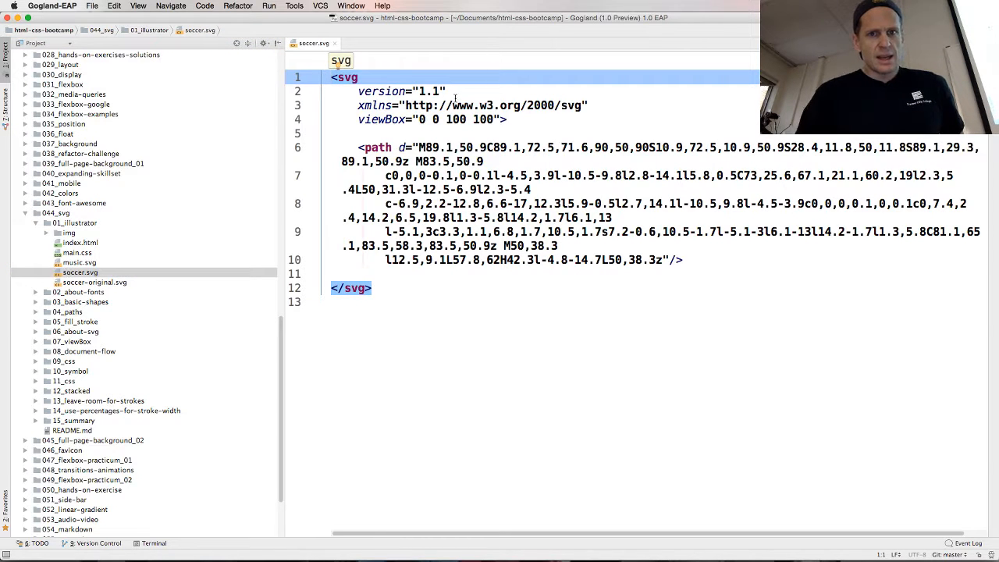
{"action": "left_click", "coordinate": [386, 91]}
{"action": "left_click", "coordinate": [380, 118]}
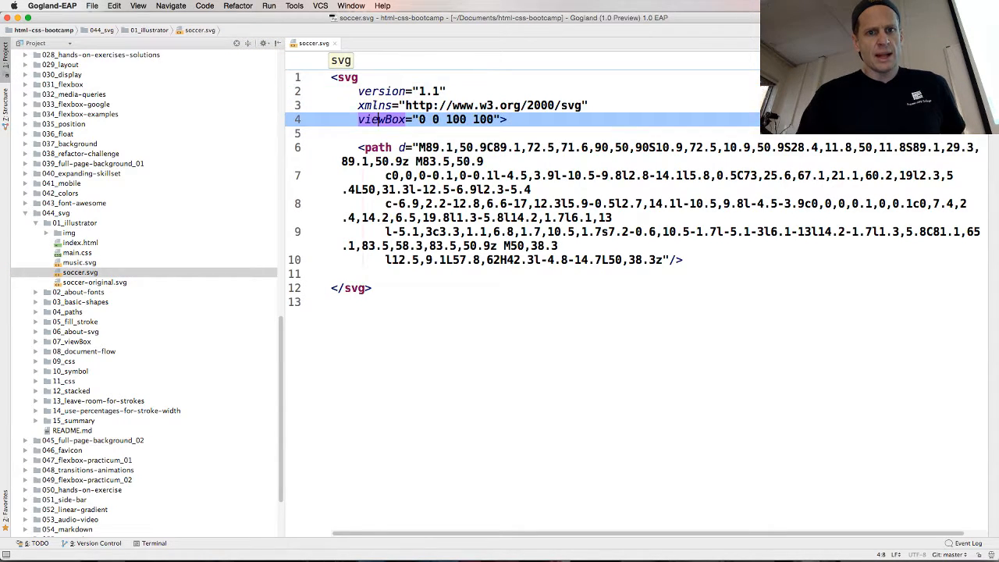
Open Untitled-3-01.svg from 026_svg/01 and examine its svg attributes and g element for comparison with soccer.svg
{"action": "scroll", "coordinate": [128, 201], "scroll_direction": "up", "scroll_amount": 10}
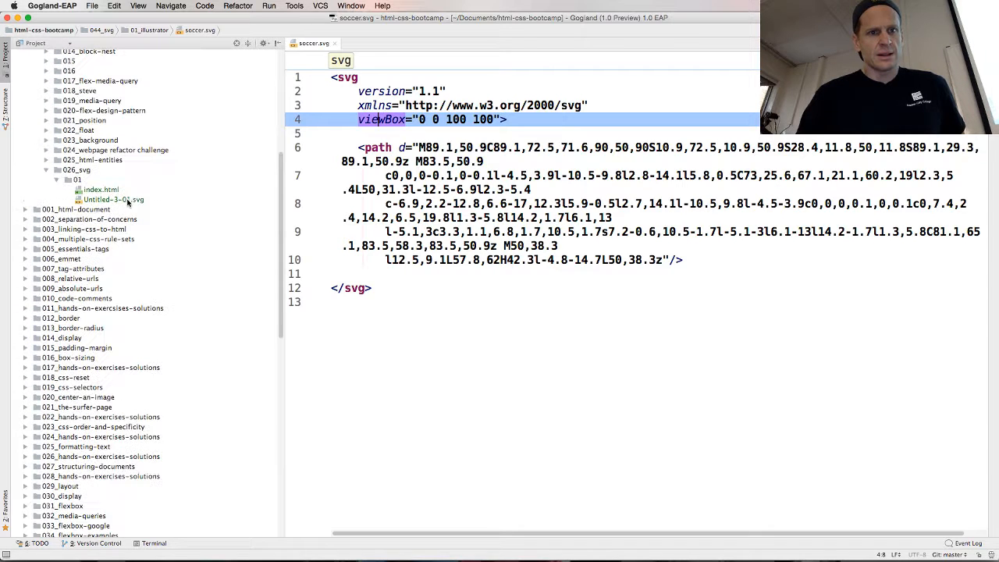
{"action": "double_click", "coordinate": [104, 200]}
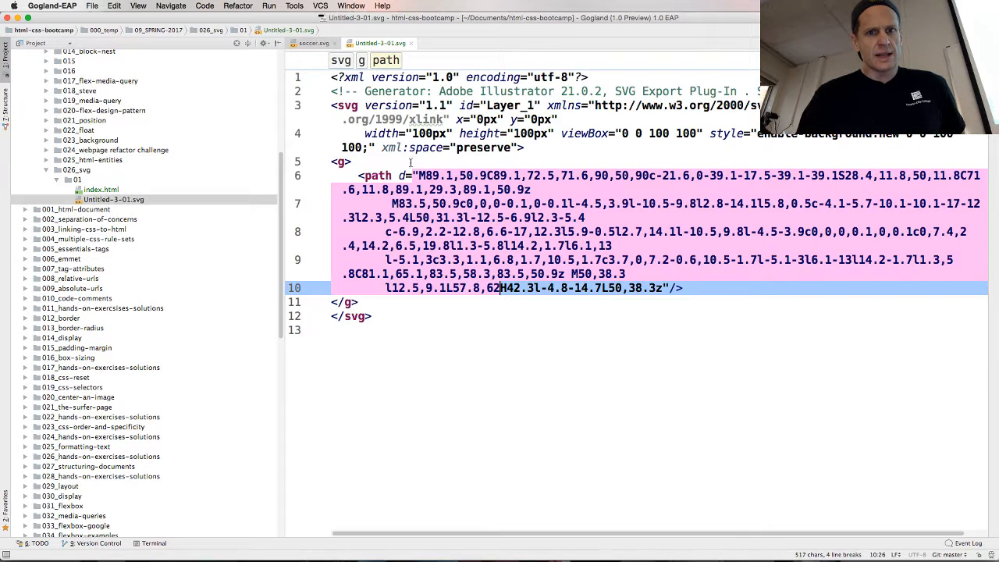
{"action": "left_click", "coordinate": [648, 133]}
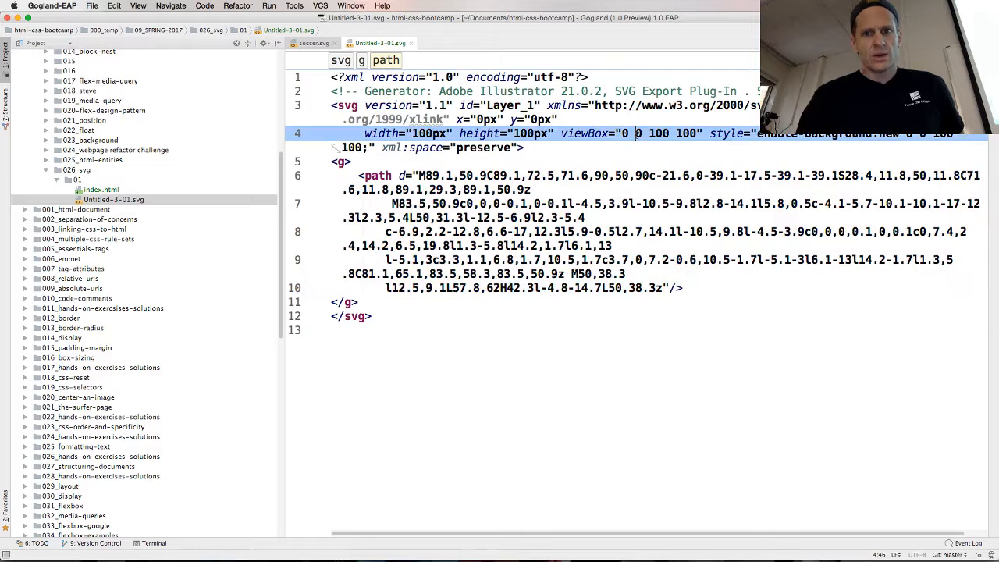
{"action": "key", "text": "Down"}
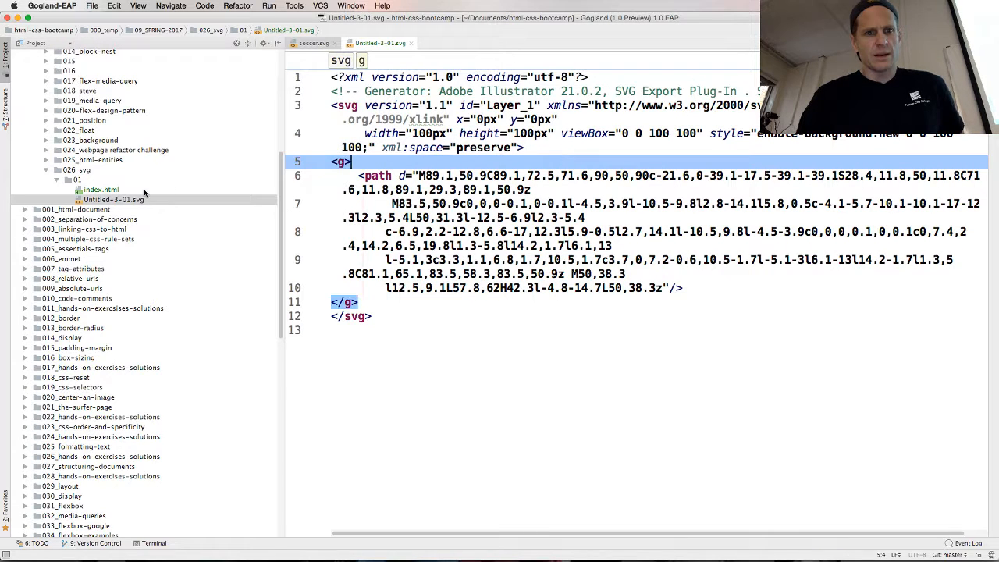
Copy the 01 folder inside 026_svg under the new name 02
{"action": "left_click", "coordinate": [70, 180]}
{"action": "key", "text": "F5"}
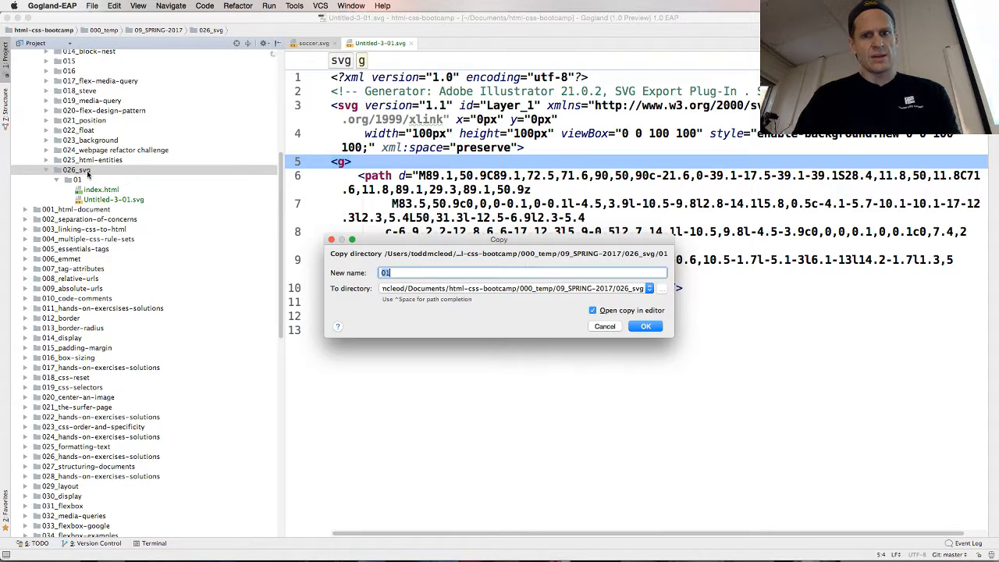
{"action": "type", "text": "02"}
{"action": "key", "text": "Return"}
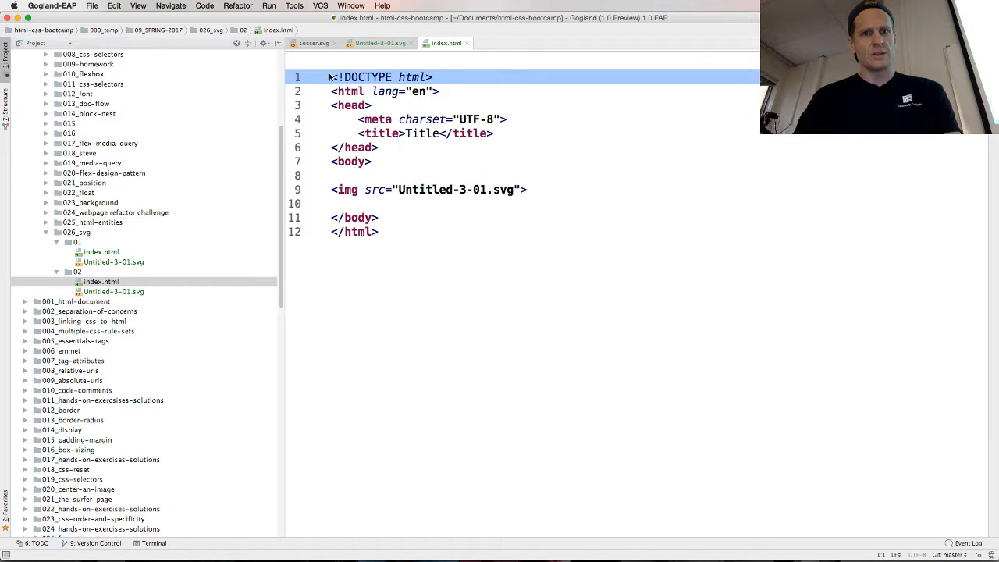
Close all open editor files, collapse the 01 folder and open Untitled-3-01.svg from the 02 folder
{"action": "right_click", "coordinate": [374, 45]}
{"action": "left_click", "coordinate": [402, 74]}
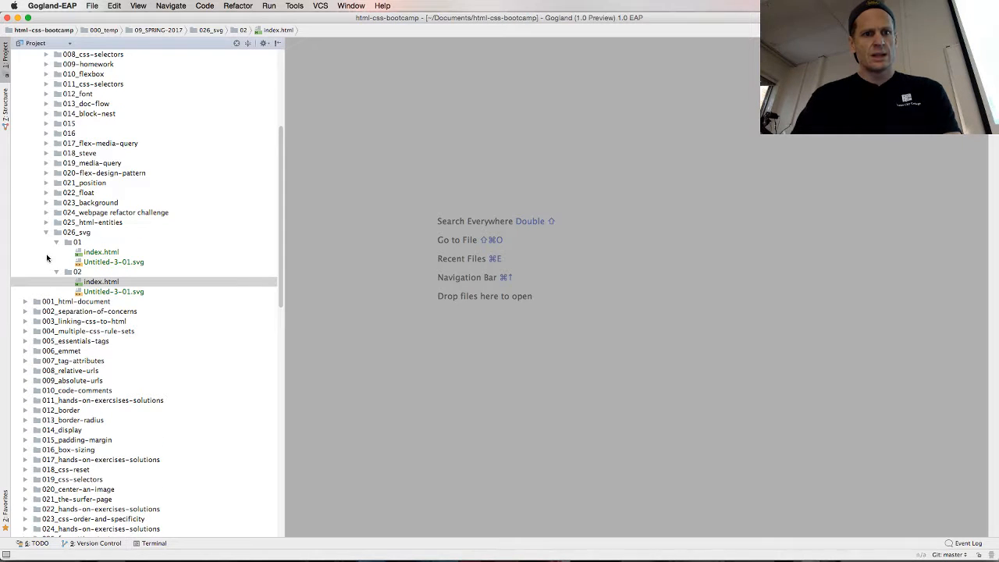
{"action": "left_click", "coordinate": [56, 243]}
{"action": "key", "text": "Down"}
{"action": "key", "text": "Return"}
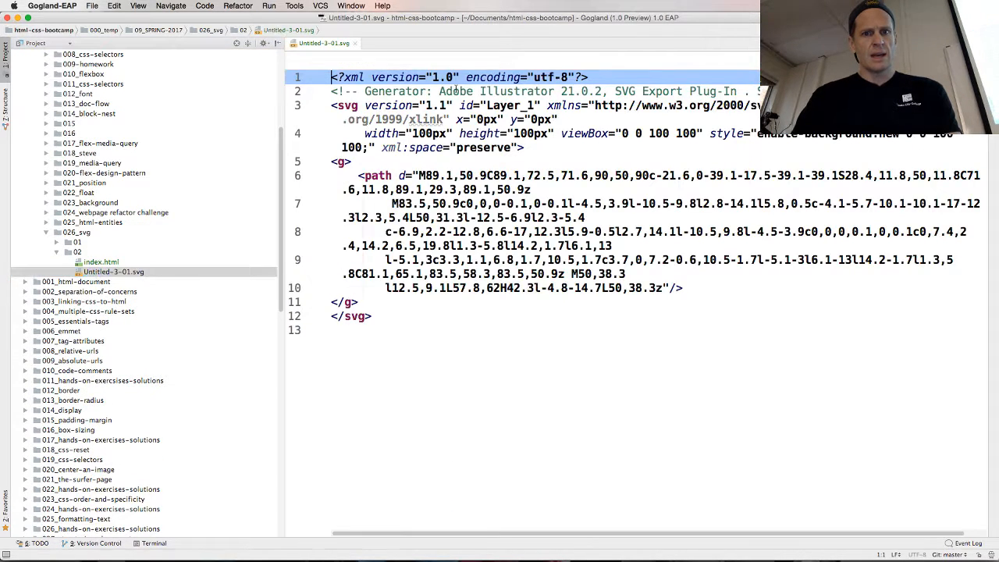
Delete the XML declaration and the generator comment, and remove the id attribute from the svg tag
{"action": "key", "text": "super+BackSpace"}
{"action": "key", "text": "super+BackSpace"}
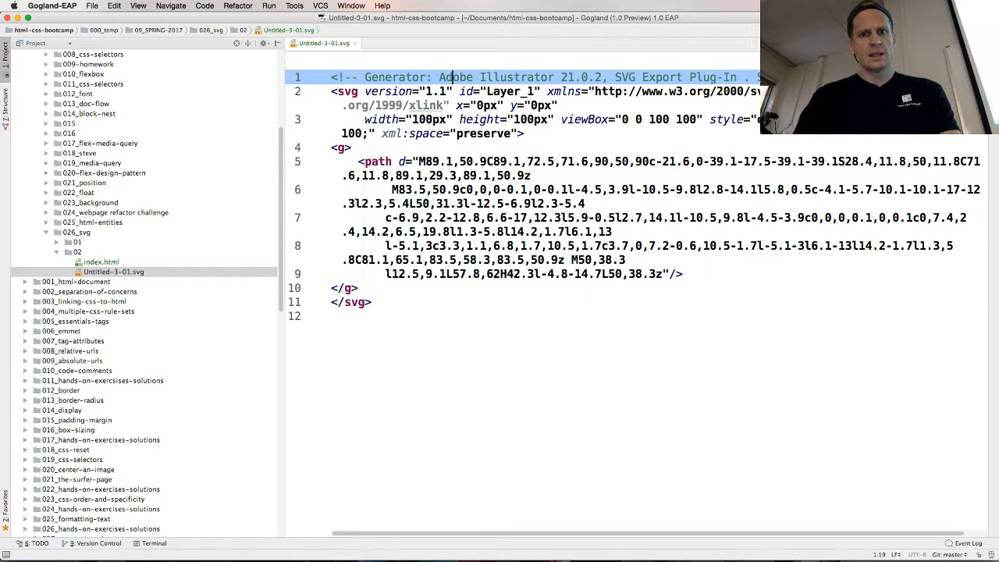
{"action": "key", "text": "Return"}
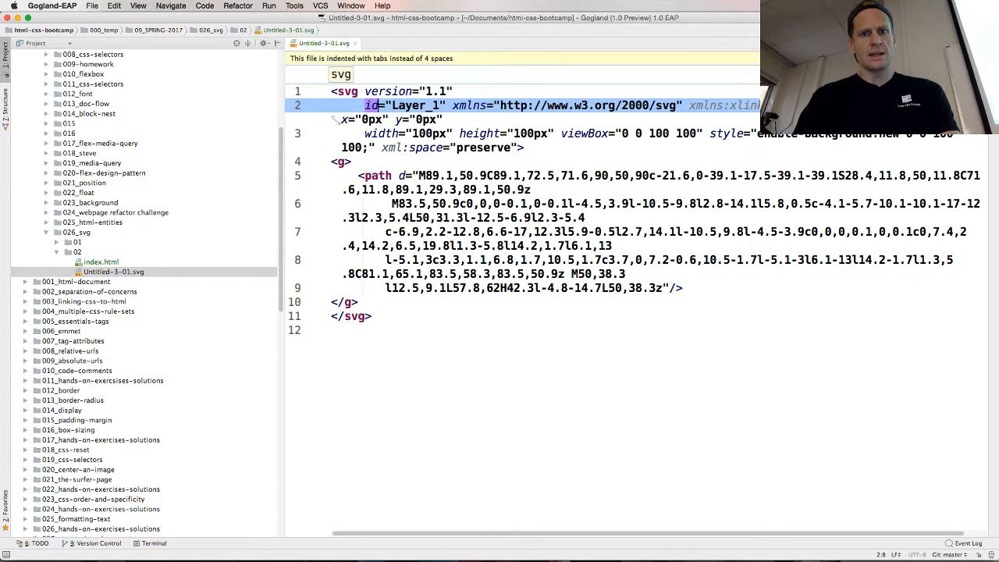
{"action": "key", "text": "Right"}
{"action": "key", "text": "Right"}
{"action": "key", "text": "Right"}
{"action": "key", "text": "Right"}
{"action": "key", "text": "Right"}
{"action": "key", "text": "Right"}
{"action": "key", "text": "Return"}
{"action": "key", "text": "Up"}
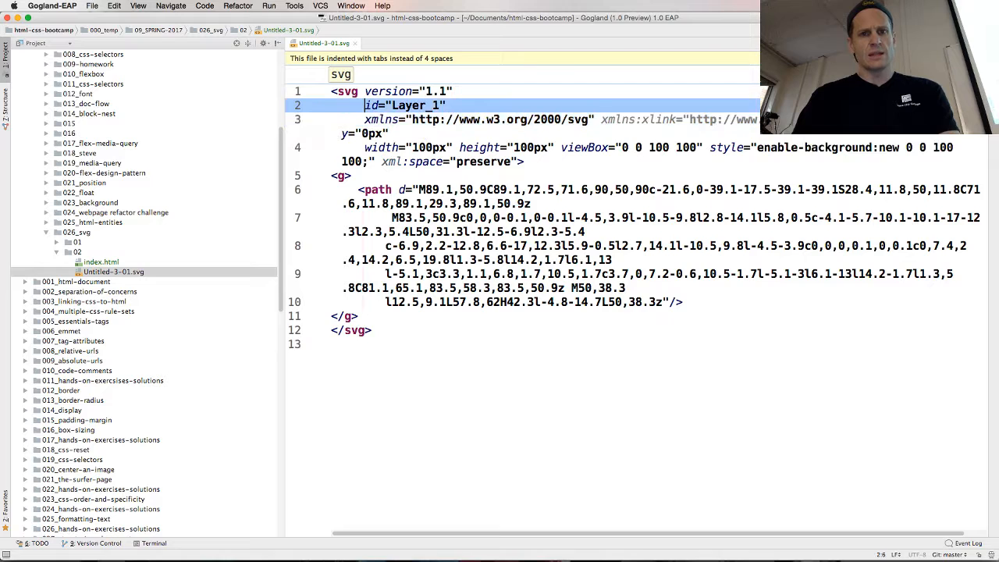
{"action": "key", "text": "super+BackSpace"}
Remove the xmlns:xlink, x and y attributes from the svg tag, keeping xmlns on its own line
{"action": "key", "text": "Right"}
{"action": "key", "text": "Right"}
{"action": "key", "text": "Right"}
{"action": "key", "text": "Right"}
{"action": "key", "text": "Right"}
{"action": "key", "text": "Right"}
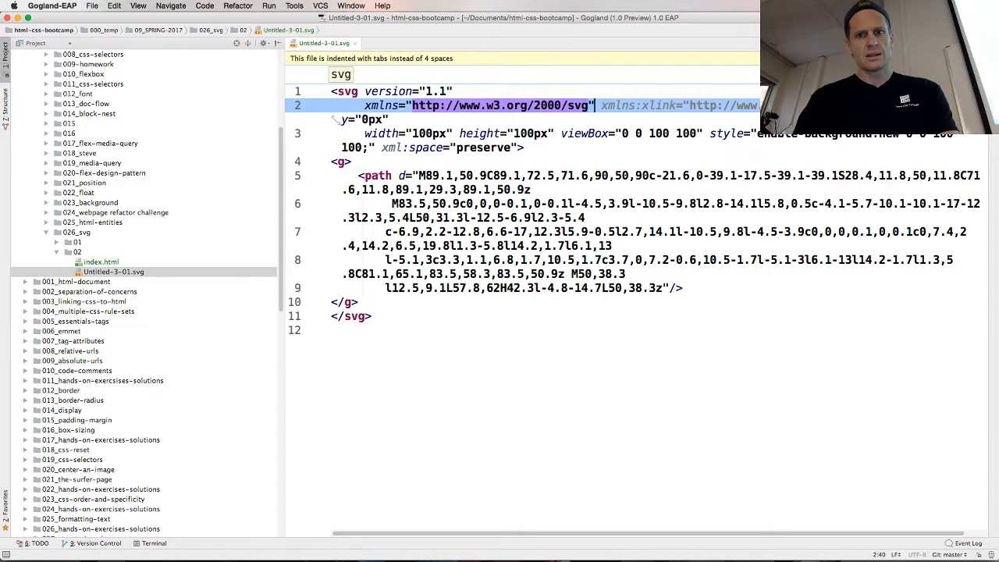
{"action": "key", "text": "Return"}
{"action": "key", "text": "super+BackSpace"}
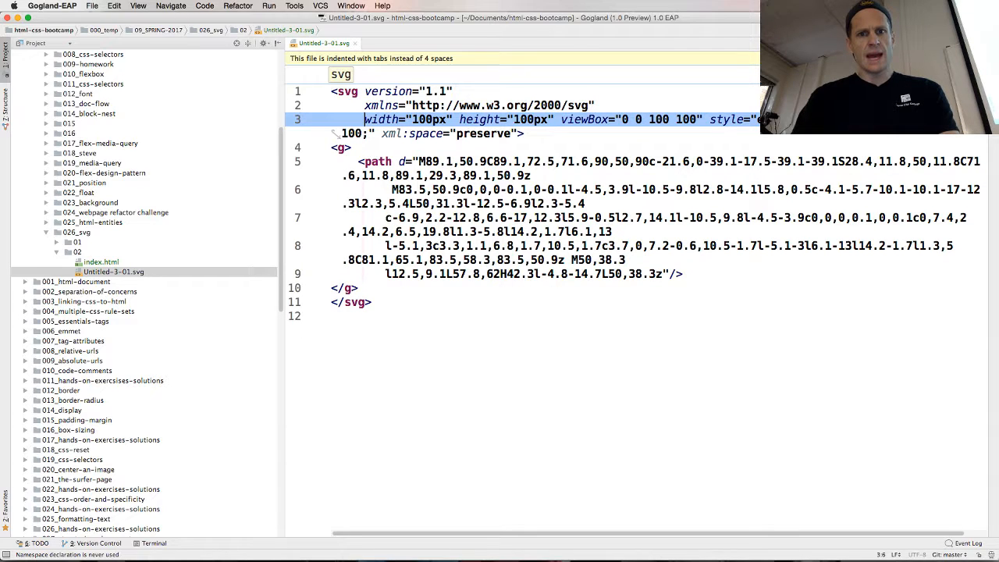
Move viewBox to its own line and remove the width and height attributes from the svg tag
{"action": "key", "text": "Right"}
{"action": "key", "text": "Right"}
{"action": "key", "text": "Right"}
{"action": "key", "text": "Right"}
{"action": "key", "text": "Right"}
{"action": "key", "text": "Right"}
{"action": "key", "text": "Right"}
{"action": "key", "text": "Right"}
{"action": "key", "text": "Right"}
{"action": "key", "text": "Right"}
{"action": "key", "text": "Right"}
{"action": "key", "text": "Right"}
{"action": "key", "text": "Right"}
{"action": "key", "text": "Right"}
{"action": "key", "text": "Right"}
{"action": "key", "text": "Right"}
{"action": "key", "text": "Right"}
{"action": "key", "text": "Right"}
{"action": "key", "text": "Right"}
{"action": "key", "text": "Right"}
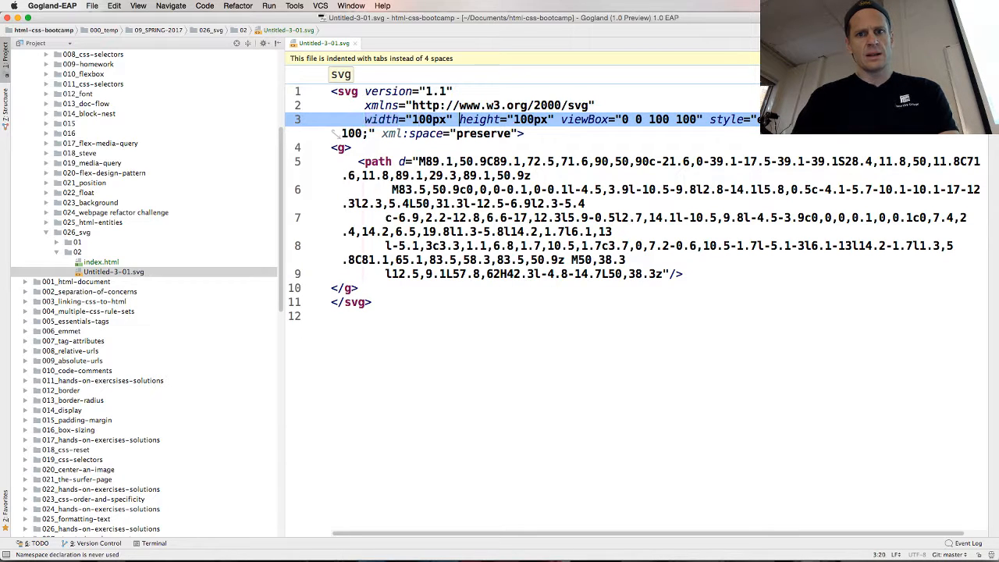
{"action": "key", "text": "Return"}
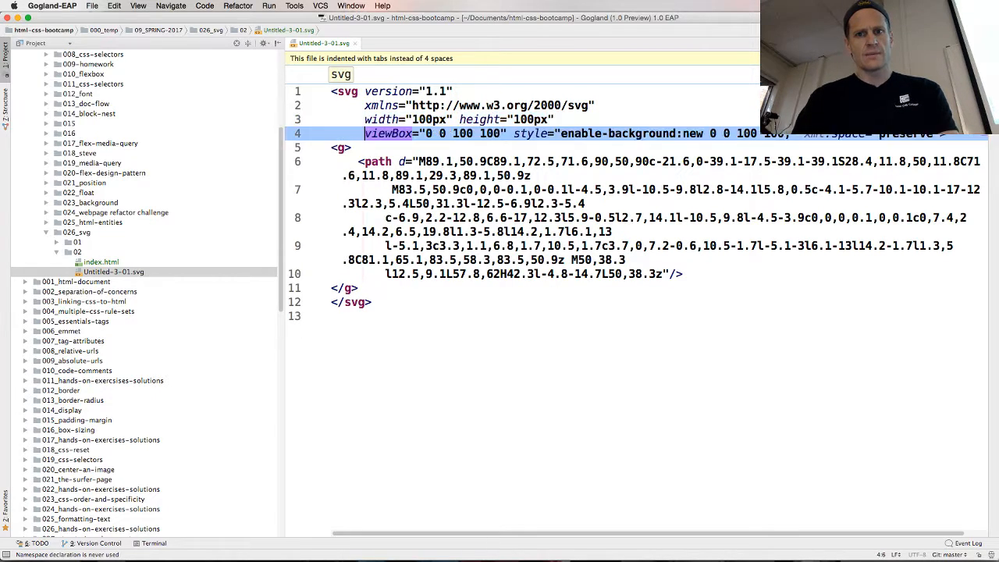
{"action": "key", "text": "Up"}
{"action": "key", "text": "super+BackSpace"}
Remove the style and xml:space attributes so the svg tag closes right after viewBox
{"action": "key", "text": "Right"}
{"action": "key", "text": "Right"}
{"action": "key", "text": "Right"}
{"action": "key", "text": "Right"}
{"action": "key", "text": "Right"}
{"action": "key", "text": "Right"}
{"action": "key", "text": "Right"}
{"action": "key", "text": "Right"}
{"action": "key", "text": "Right"}
{"action": "key", "text": "Right"}
{"action": "key", "text": "Right"}
{"action": "key", "text": "Right"}
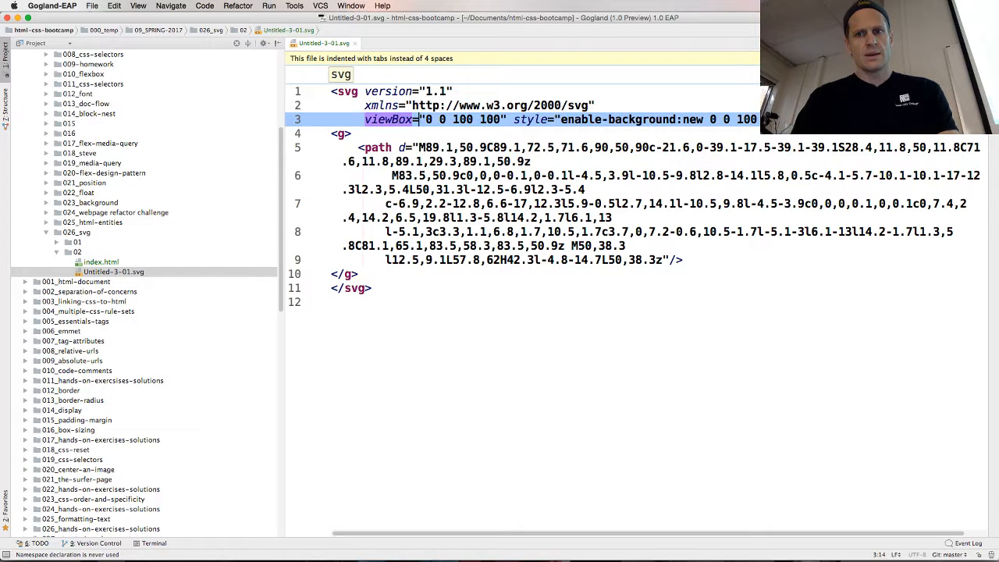
{"action": "key", "text": "Return"}
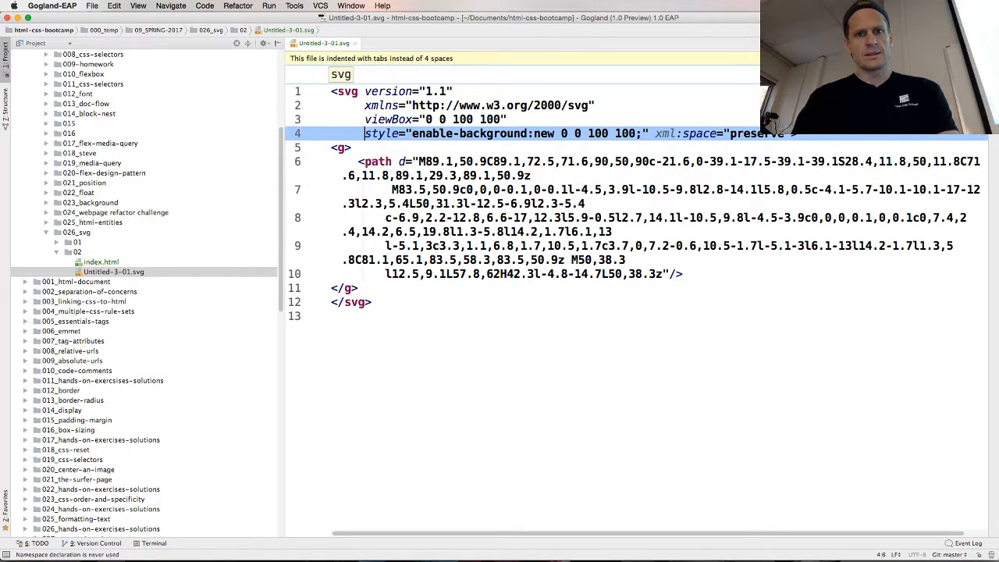
{"action": "key", "text": "super+shift+Right"}
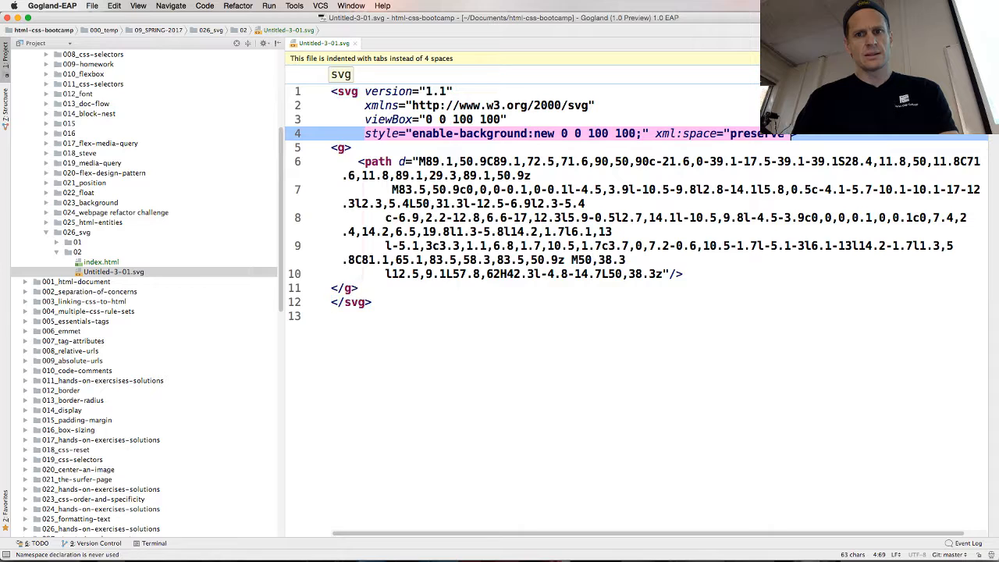
{"action": "key", "text": "BackSpace"}
{"action": "key", "text": "BackSpace"}
Delete the opening and closing g tags around the path element
{"action": "key", "text": "Down"}
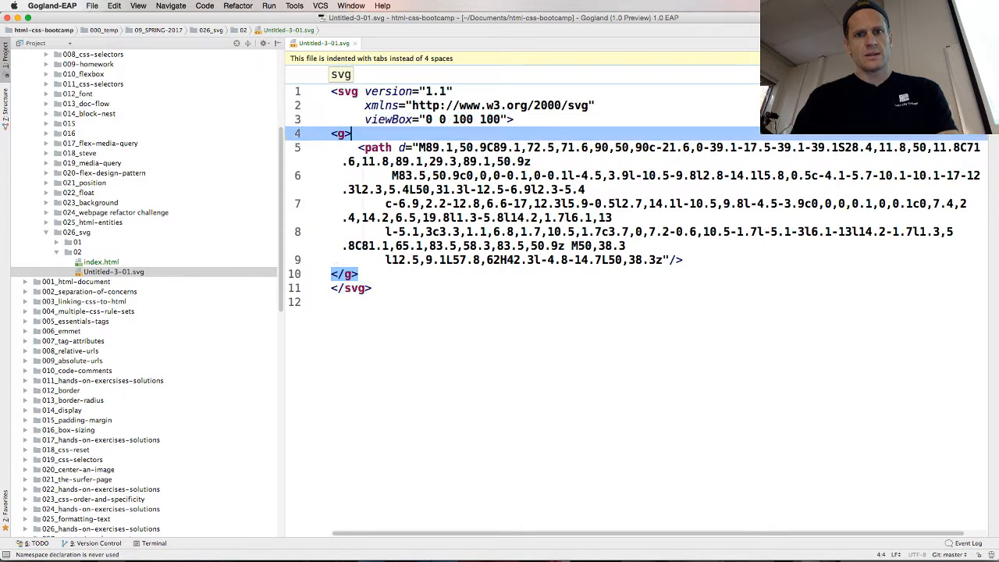
{"action": "key", "text": "super+BackSpace"}
{"action": "key", "text": "Down"}
{"action": "key", "text": "Down"}
{"action": "key", "text": "Down"}
{"action": "key", "text": "Down"}
{"action": "key", "text": "Down"}
{"action": "key", "text": "Down"}
{"action": "key", "text": "Down"}
{"action": "key", "text": "Down"}
{"action": "key", "text": "Down"}
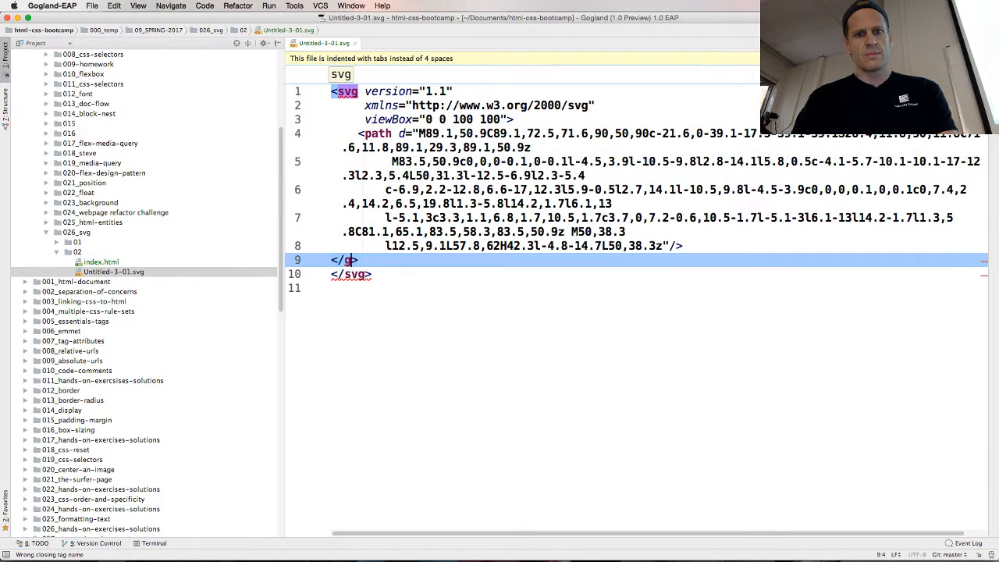
{"action": "key", "text": "super+BackSpace"}
{"action": "key", "text": "Down"}
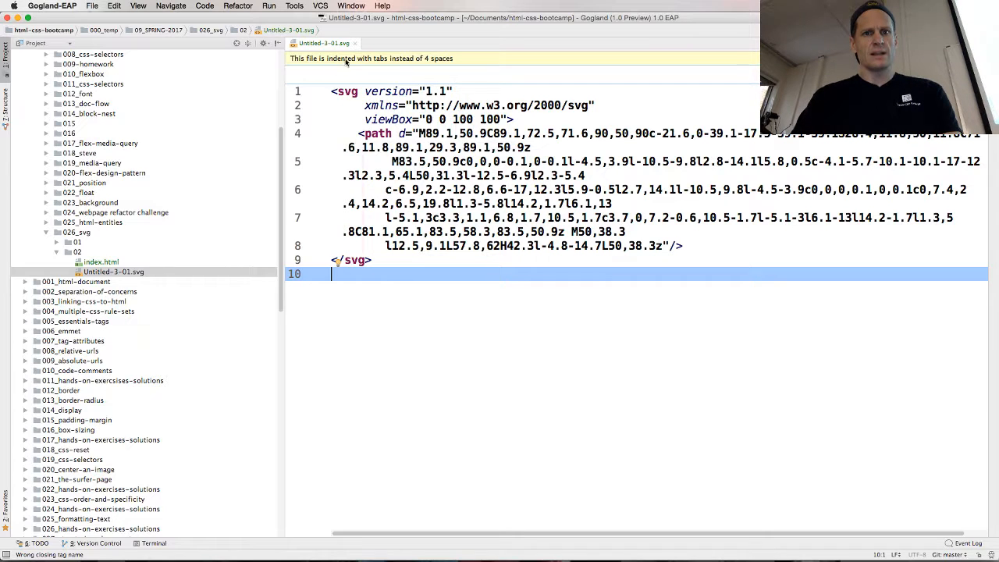
Preview 02/index.html in Chrome and examine how large the soccer ball image is displayed
{"action": "double_click", "coordinate": [100, 261]}
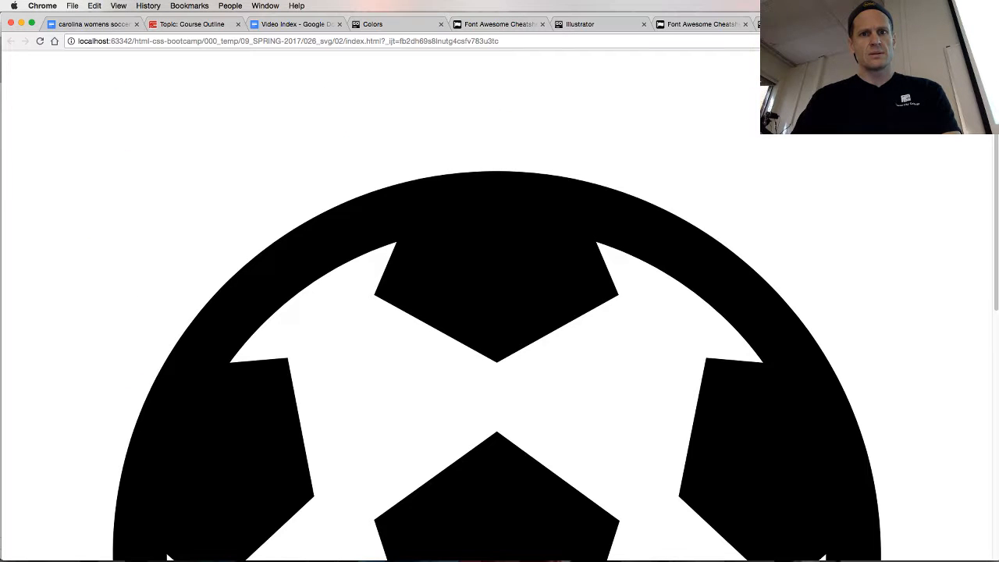
{"action": "scroll", "coordinate": [780, 210], "scroll_direction": "down", "scroll_amount": 5}
{"action": "scroll", "coordinate": [771, 233], "scroll_direction": "up", "scroll_amount": 5}
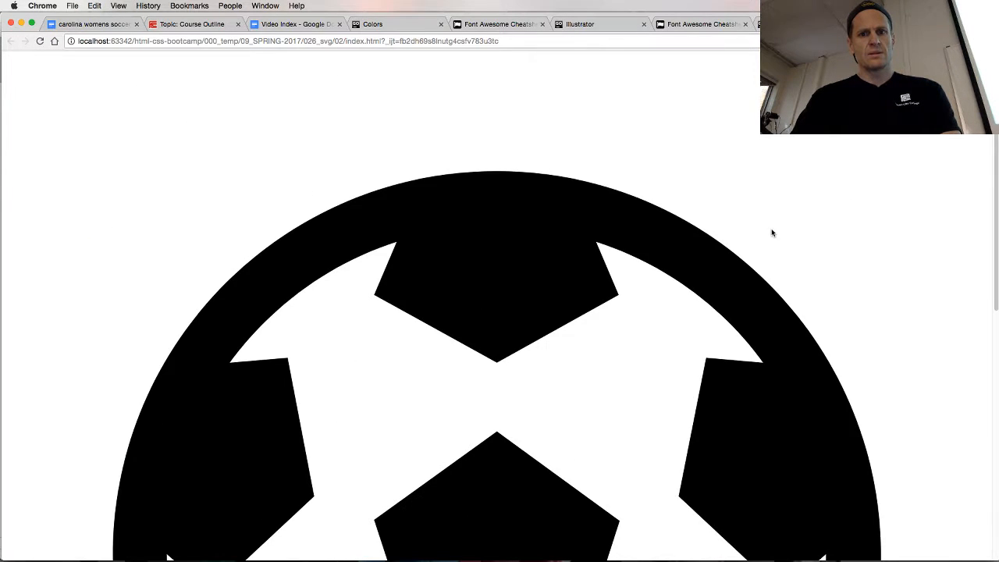
{"action": "scroll", "coordinate": [771, 232], "scroll_direction": "down", "scroll_amount": 6}
{"action": "scroll", "coordinate": [772, 233], "scroll_direction": "up", "scroll_amount": 6}
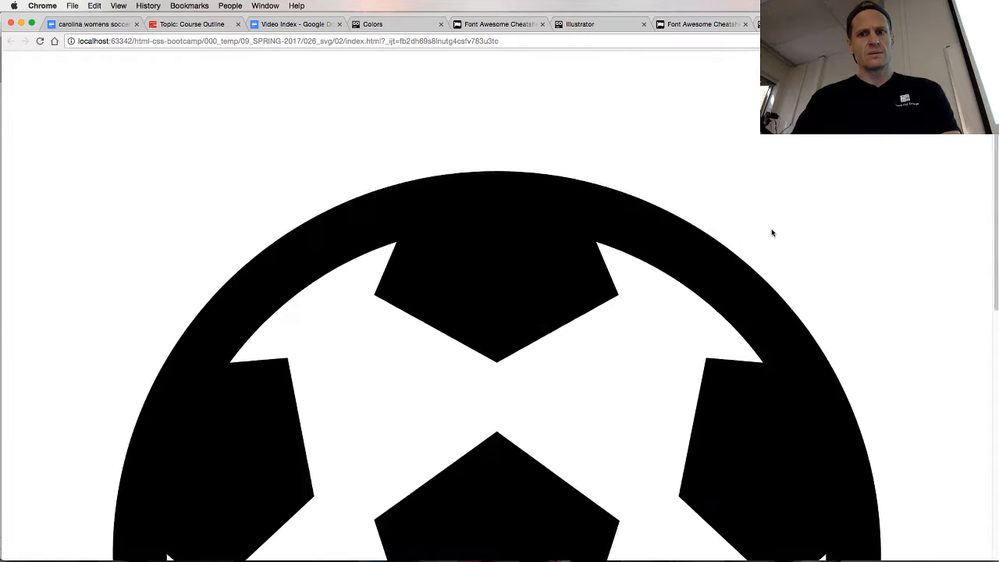
{"action": "scroll", "coordinate": [772, 232], "scroll_direction": "down", "scroll_amount": 6}
{"action": "scroll", "coordinate": [772, 233], "scroll_direction": "up", "scroll_amount": 6}
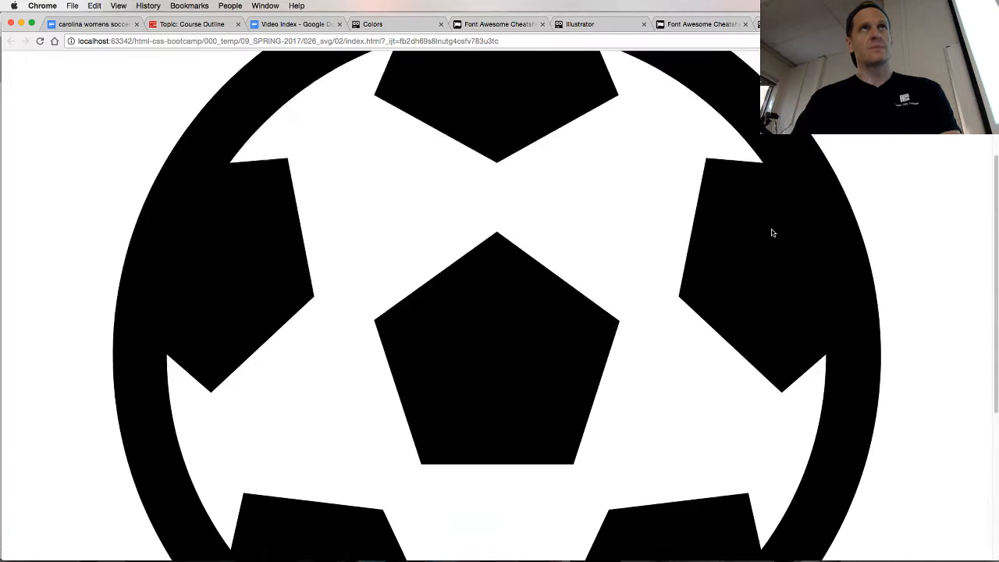
In Gogland, add width="200px;" to the img tag in 02/index.html and reload the page in Chrome
{"action": "key", "text": "super+Tab"}
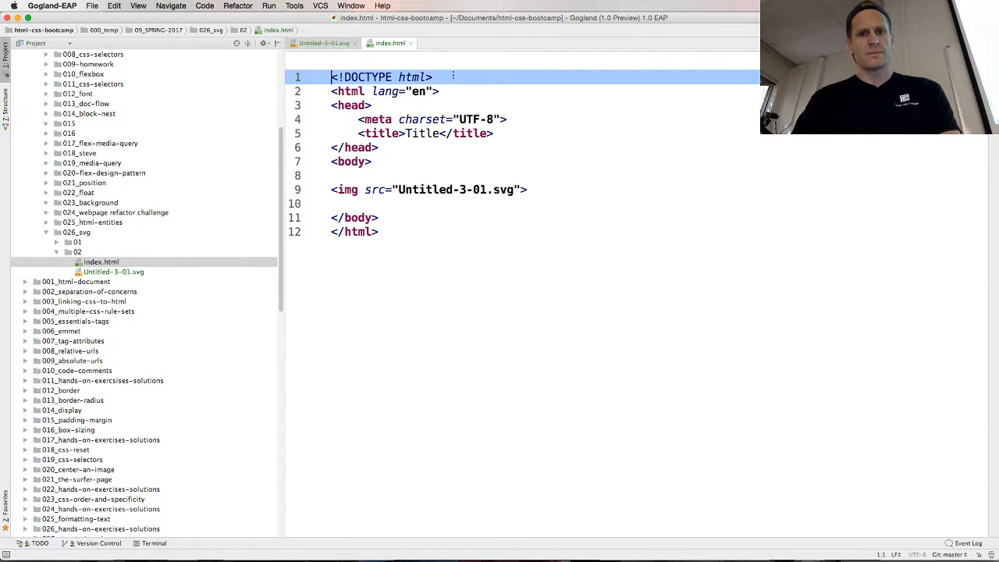
{"action": "left_click", "coordinate": [523, 189]}
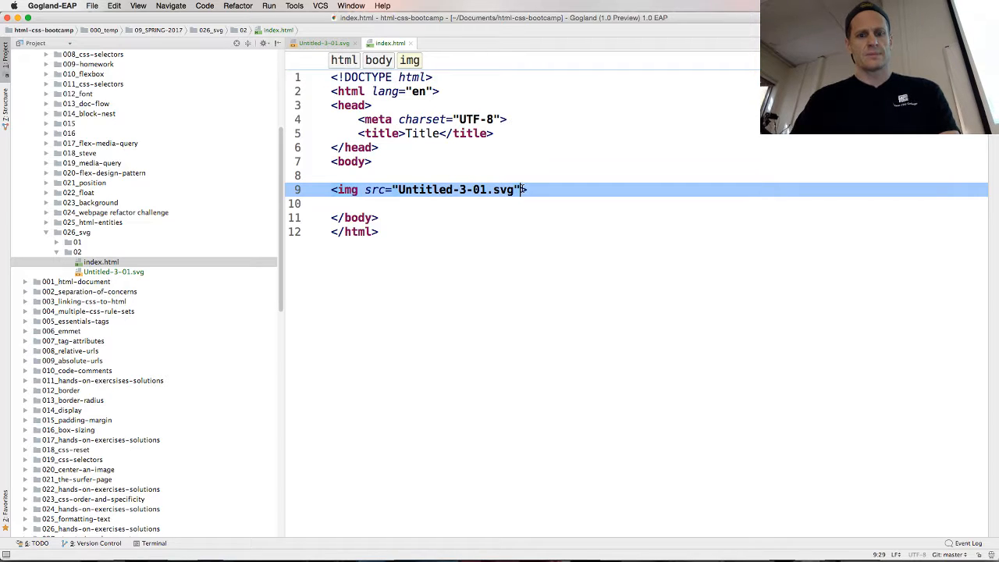
{"action": "type", "text": "wid"}
{"action": "key", "text": "BackSpace"}
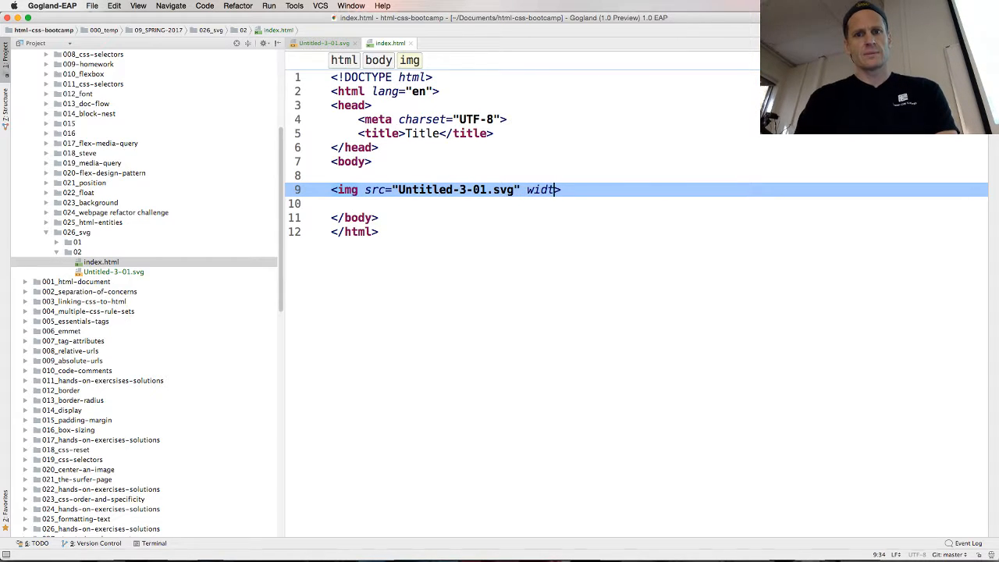
{"action": "key", "text": "Down"}
{"action": "key", "text": "Up"}
{"action": "type", "text": "h"}
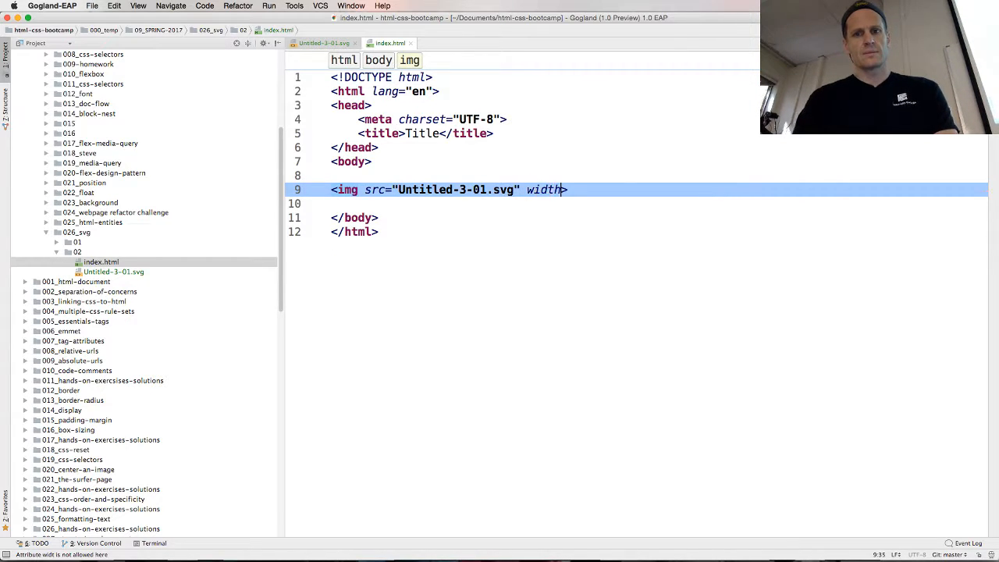
{"action": "type", "text": "="}
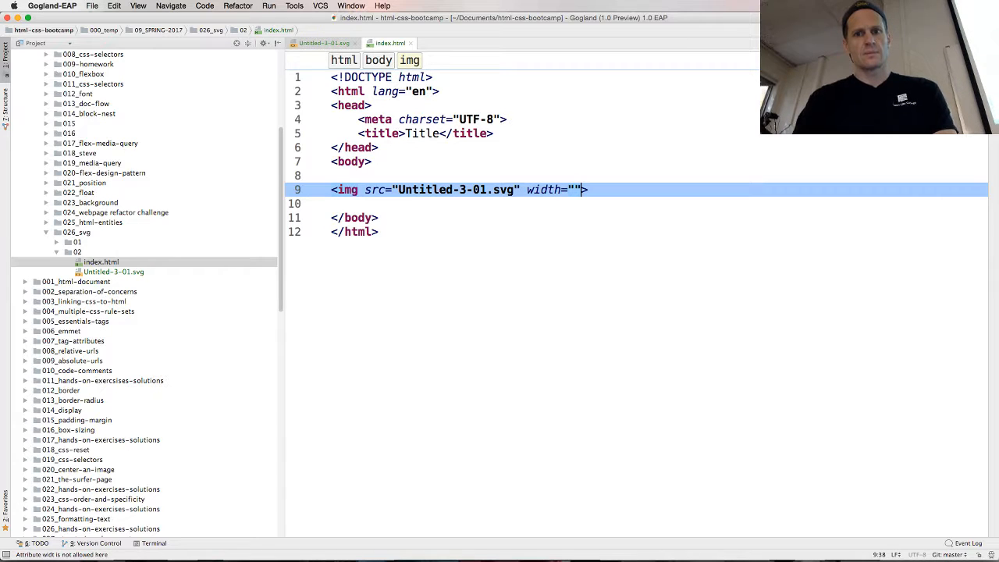
{"action": "type", "text": "200px"}
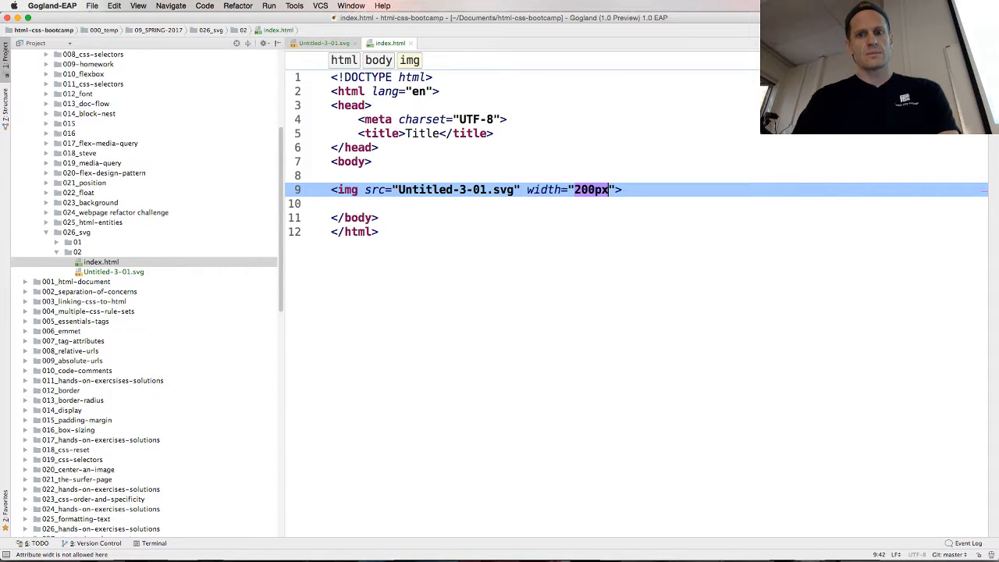
{"action": "type", "text": ";"}
{"action": "key", "text": "super+Tab"}
{"action": "key", "text": "super+r"}
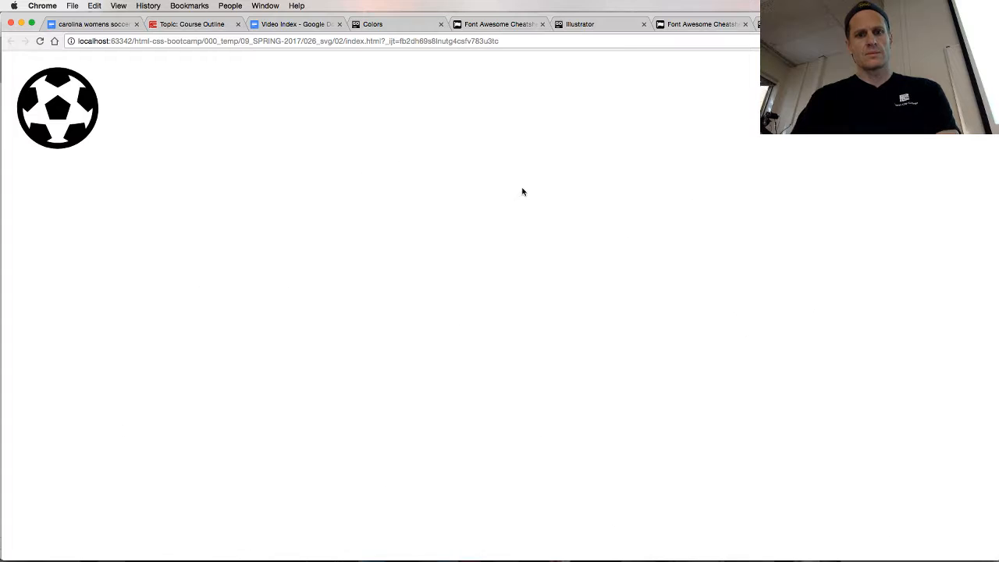
Change the img width to 800px; in the Gogland file and reload the page in Chrome
{"action": "key", "text": "super+Tab"}
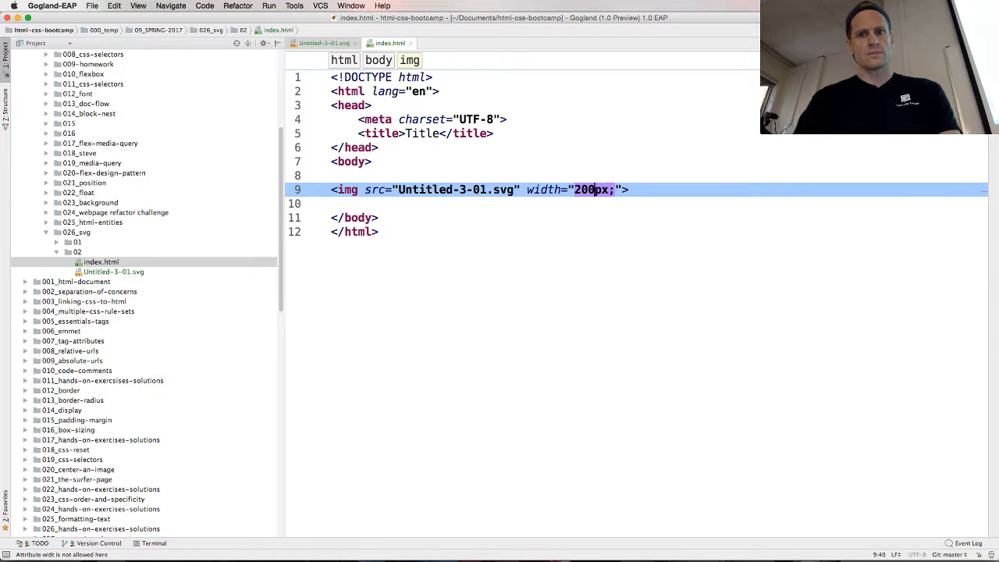
{"action": "key", "text": "Left"}
{"action": "key", "text": "Left"}
{"action": "key", "text": "BackSpace"}
{"action": "type", "text": "8"}
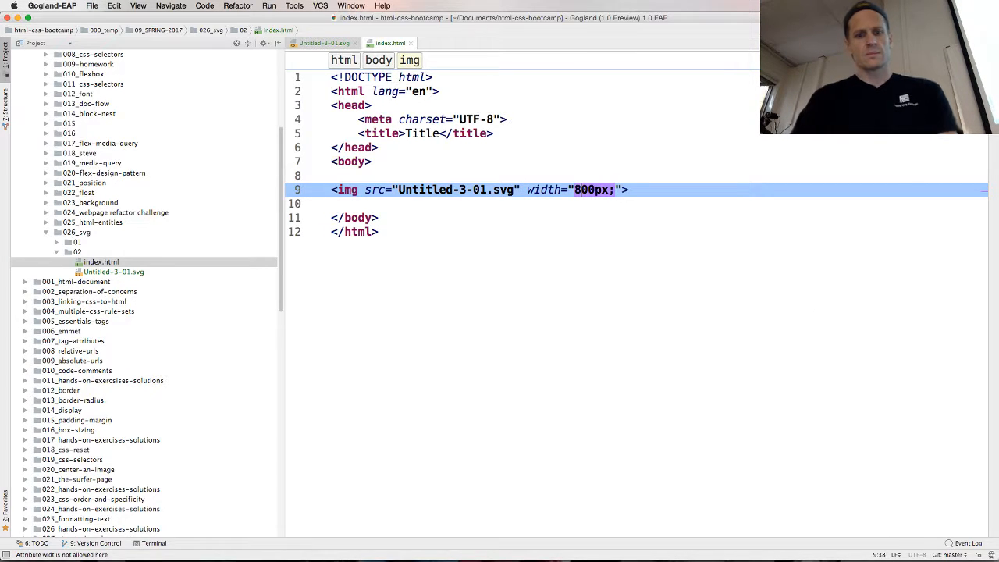
{"action": "key", "text": "super+Tab"}
{"action": "key", "text": "super+r"}
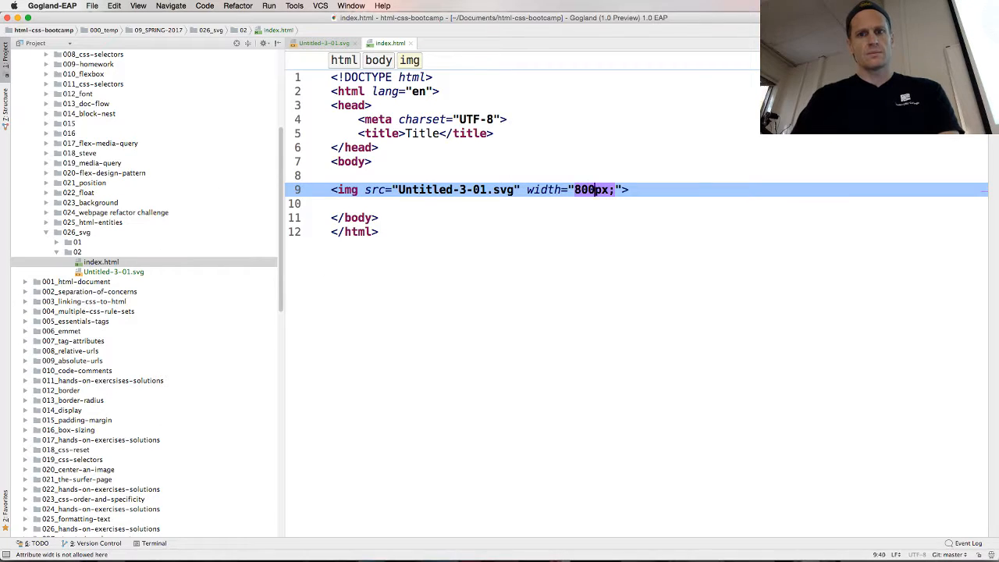
Set the img width to 70vw; in Gogland and reload the page in Chrome
{"action": "key", "text": "Right"}
{"action": "key", "text": "Right"}
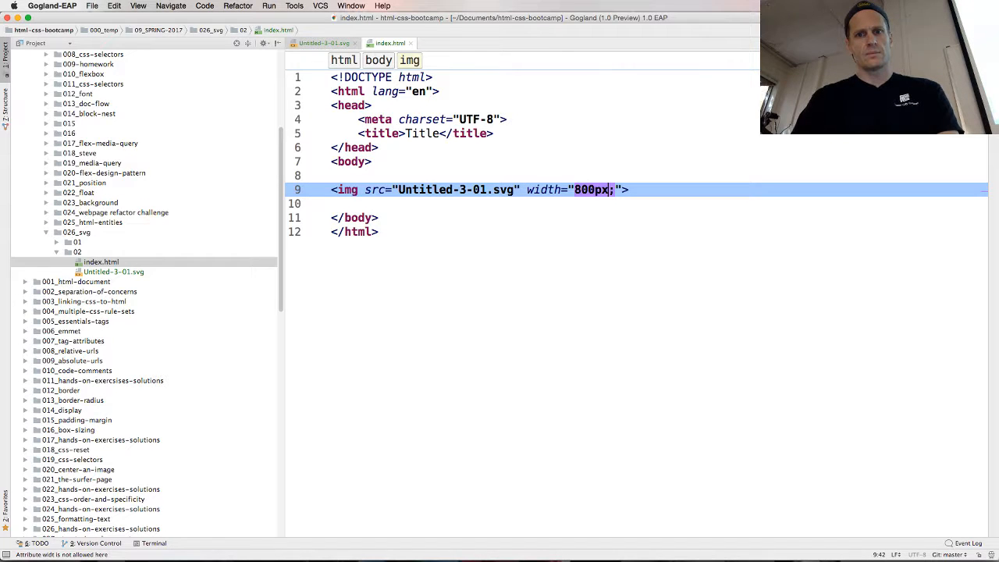
{"action": "key", "text": "BackSpace"}
{"action": "key", "text": "BackSpace"}
{"action": "type", "text": "v"}
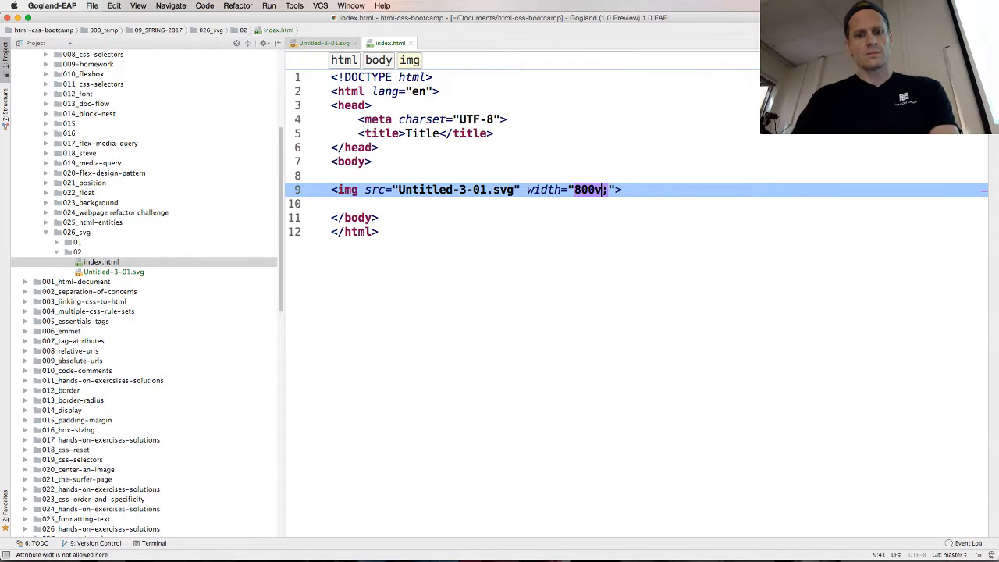
{"action": "type", "text": "5"}
{"action": "key", "text": "BackSpace"}
{"action": "key", "text": "BackSpace"}
{"action": "key", "text": "BackSpace"}
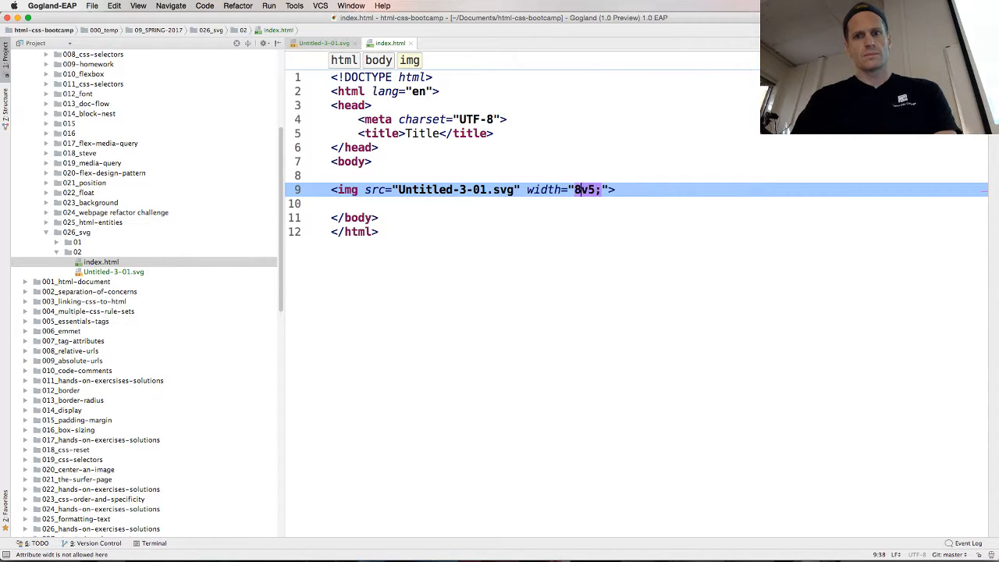
{"action": "type", "text": "70"}
{"action": "key", "text": "Right"}
{"action": "key", "text": "Right"}
{"action": "key", "text": "BackSpace"}
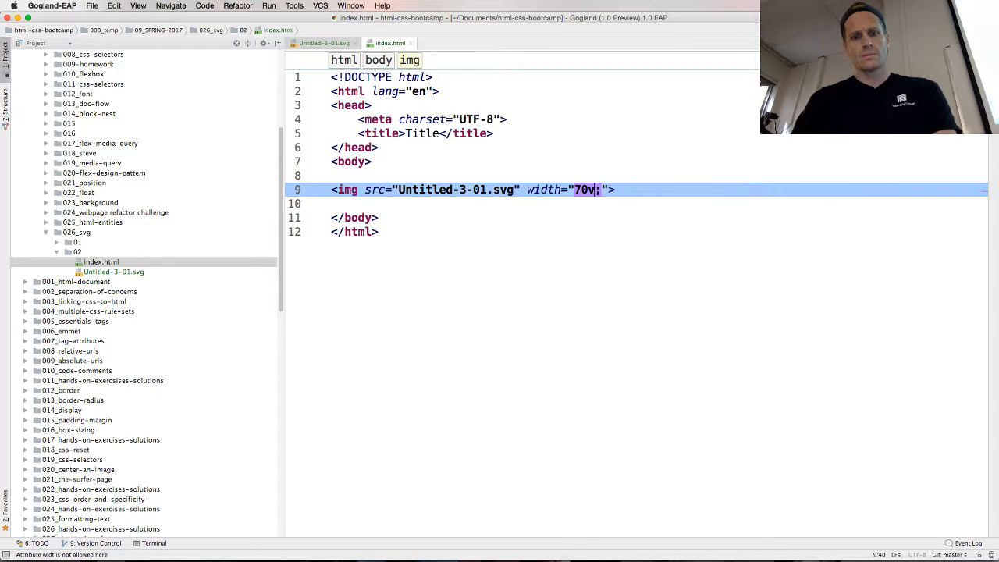
{"action": "type", "text": "w"}
{"action": "key", "text": "super+Tab"}
{"action": "key", "text": "super+r"}
{"action": "key", "text": "super+Tab"}
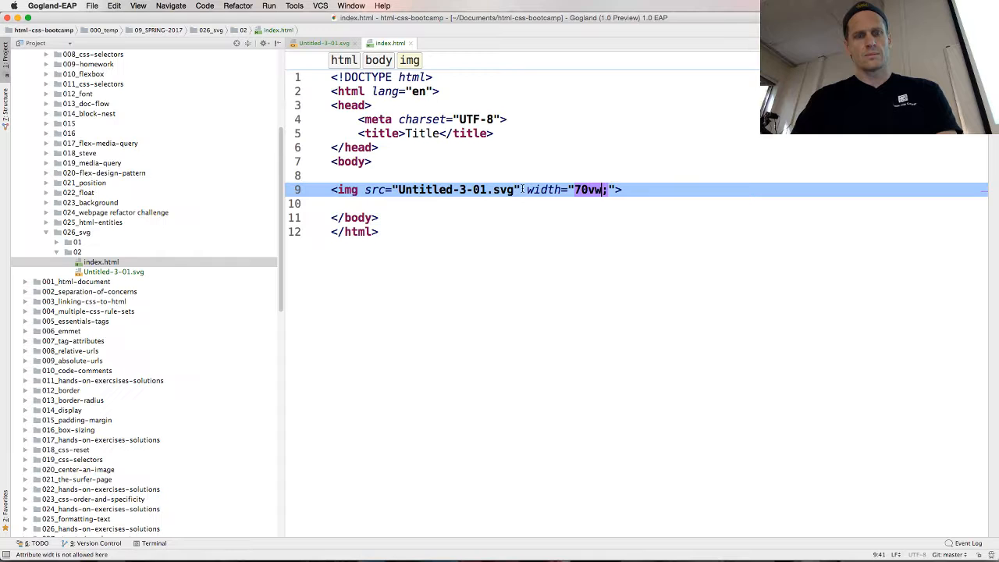
Set the img width to 100vw; in the Gogland file and check the ball's size in Chrome
{"action": "key", "text": "Down"}
{"action": "key", "text": "Left"}
{"action": "key", "text": "Left"}
{"action": "key", "text": "Left"}
{"action": "key", "text": "Left"}
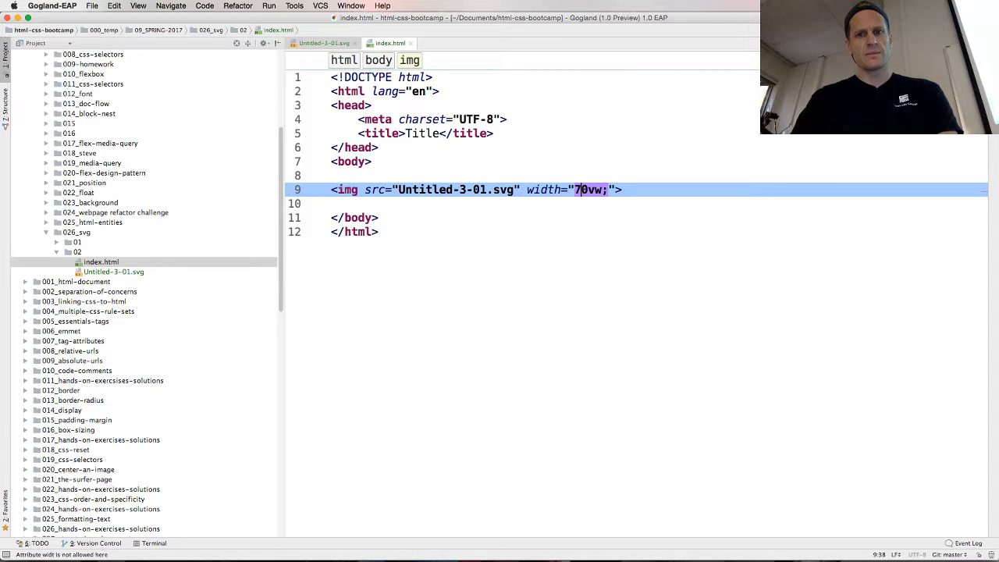
{"action": "key", "text": "BackSpace"}
{"action": "key", "text": "Delete"}
{"action": "type", "text": "100"}
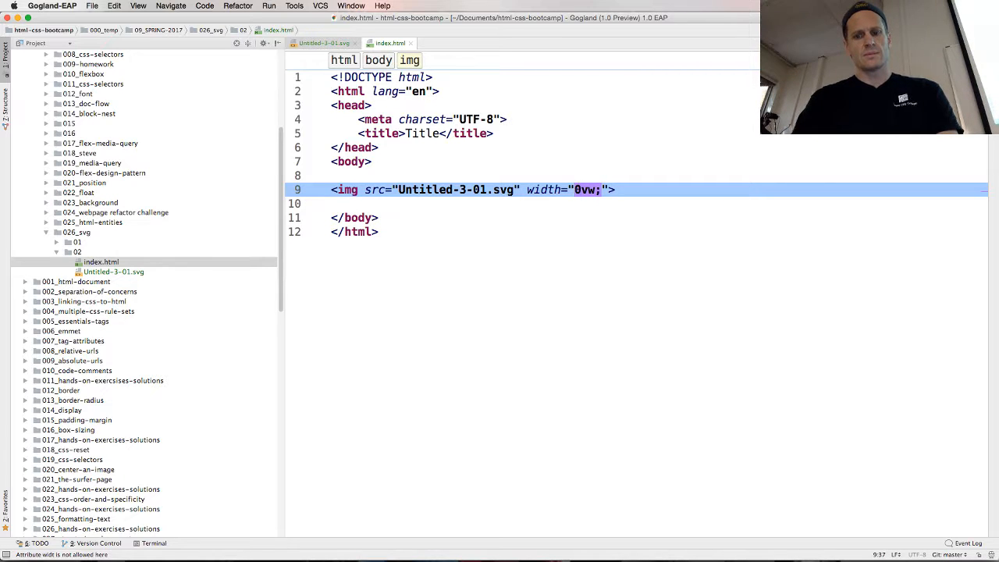
{"action": "key", "text": "super+Tab"}
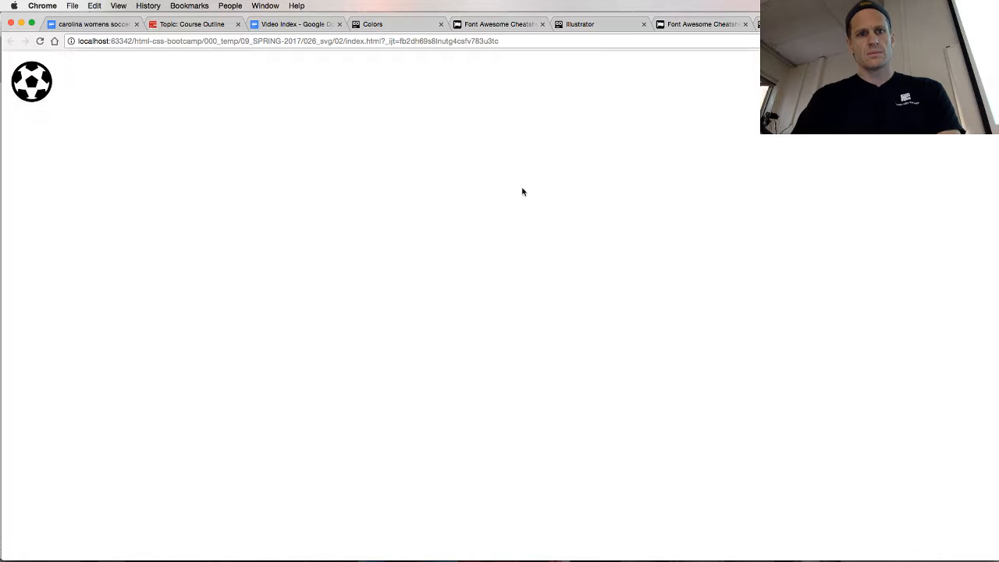
Change the img width to 100px; in the Gogland file and check the page in Chrome
{"action": "key", "text": "super+Tab"}
{"action": "key", "text": "BackSpace"}
{"action": "key", "text": "BackSpace"}
{"action": "key", "text": "BackSpace"}
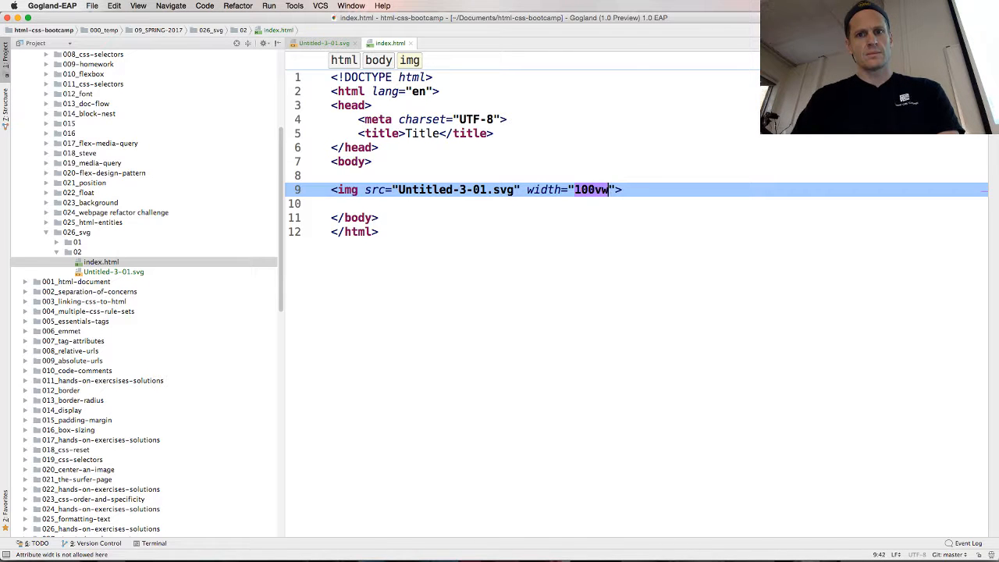
{"action": "type", "text": "px;"}
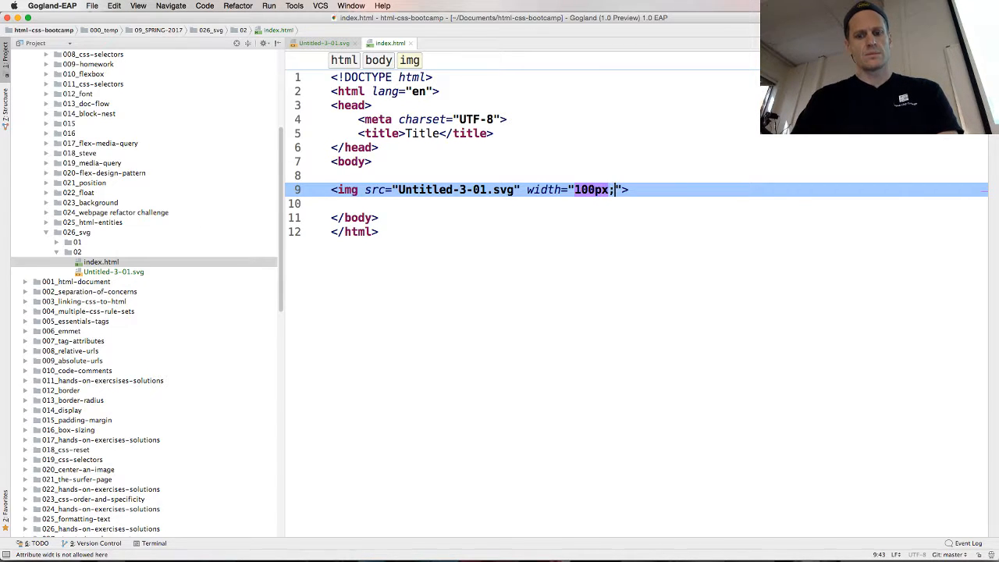
{"action": "key", "text": "super+Tab"}
{"action": "key", "text": "super+Tab"}
Set the img width to 800px; in index.html and reload the page in Chrome
{"action": "key", "text": "Left"}
{"action": "key", "text": "Left"}
{"action": "key", "text": "Left"}
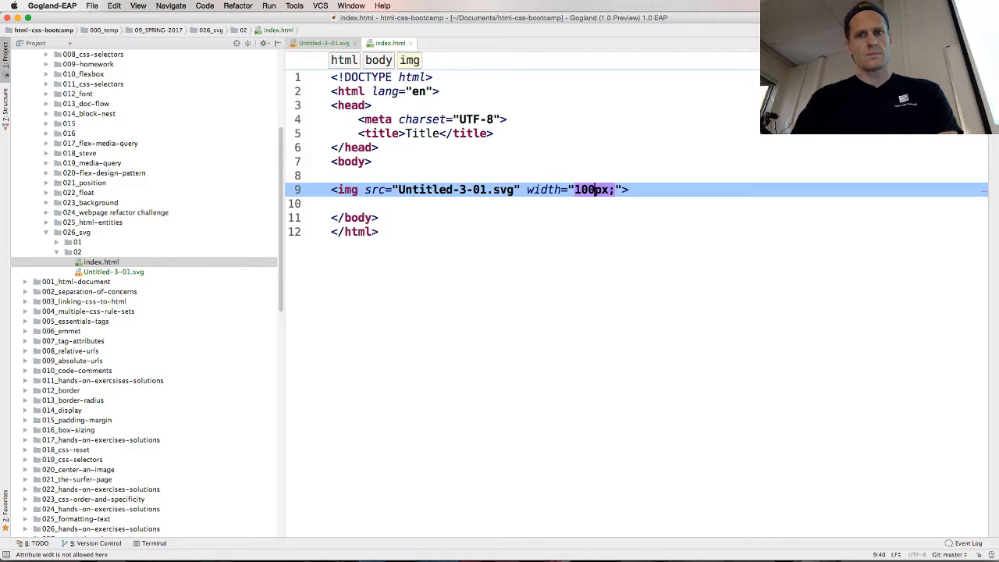
{"action": "key", "text": "BackSpace"}
{"action": "type", "text": "8"}
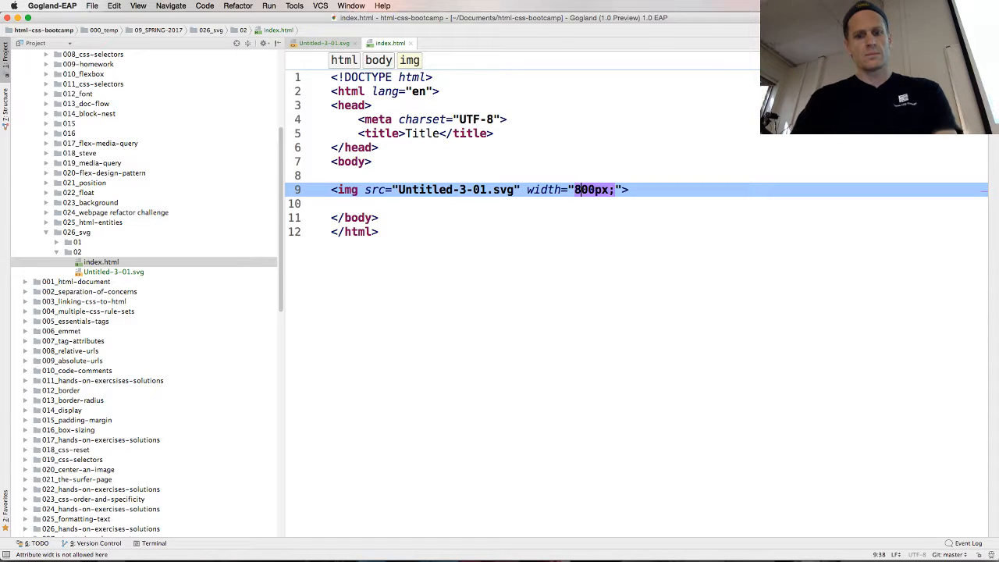
{"action": "key", "text": "super+Tab"}
{"action": "key", "text": "super+r"}
Return to Gogland and close the open index.html and Untitled-3-01.svg files
{"action": "key", "text": "super+Tab"}
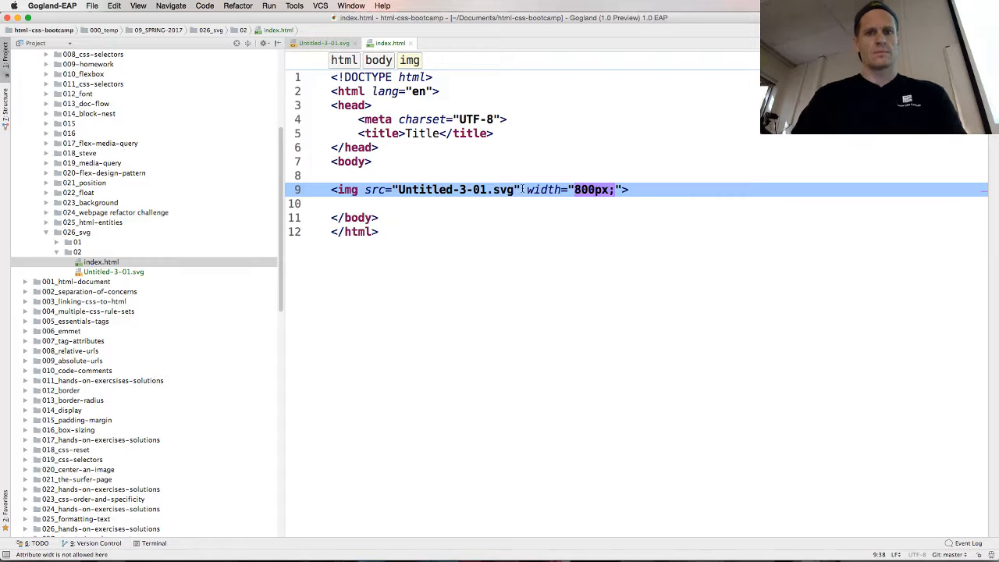
{"action": "left_click", "coordinate": [413, 44]}
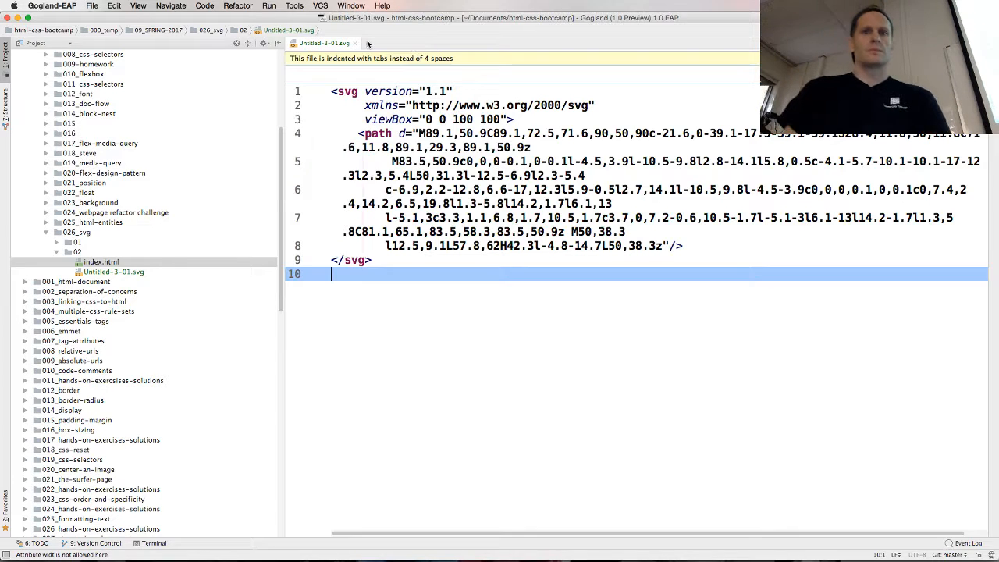
{"action": "left_click", "coordinate": [355, 44]}
{"action": "key", "text": "super+Tab"}
{"action": "key", "text": "super+Tab"}
{"action": "key", "text": "super+Tab"}
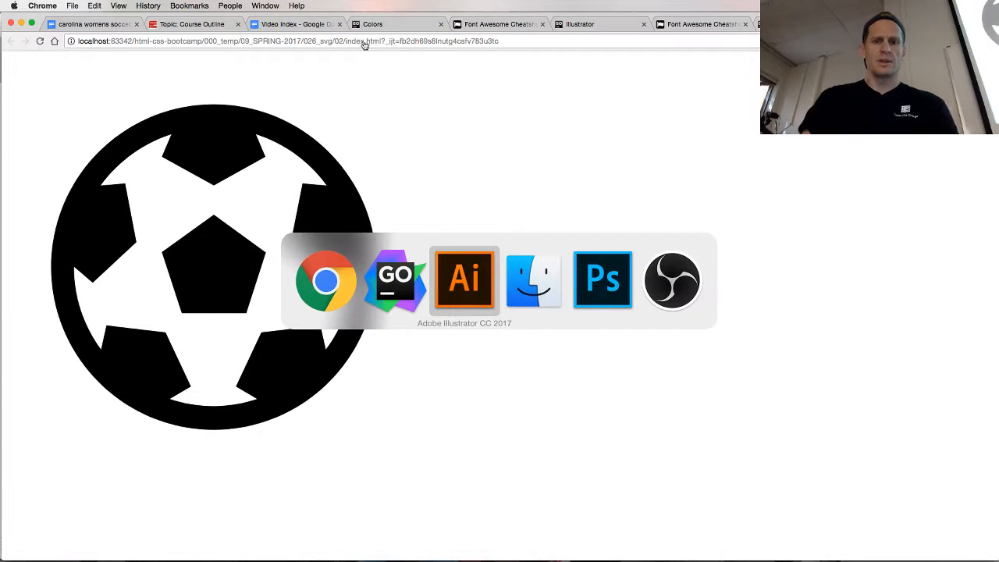
{"action": "key", "text": "super+Tab"}
{"action": "key", "text": "super+Tab"}
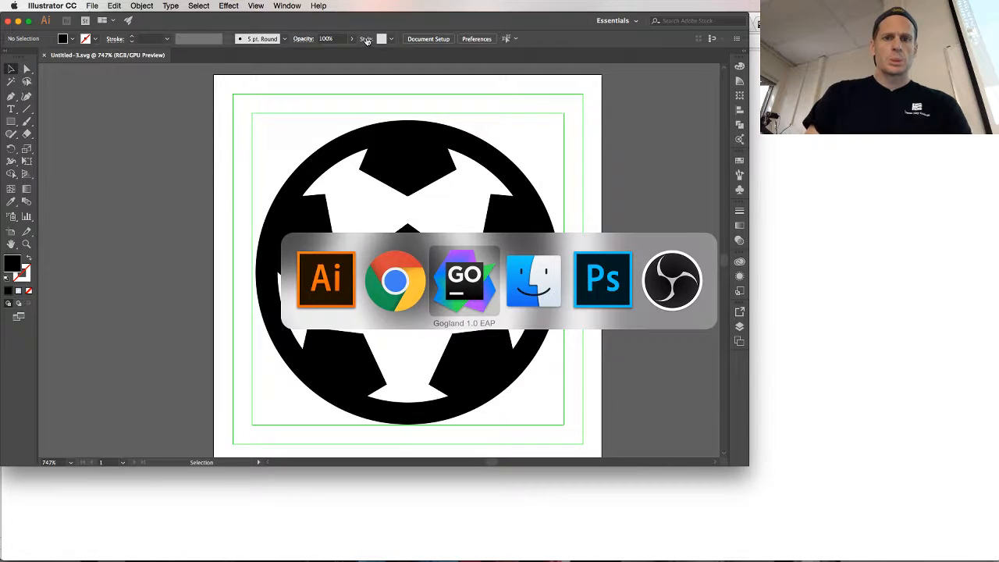
Collapse the 01_illustrator folder inside 044_svg and expand the 03_basic-shapes folder to show its files
{"action": "scroll", "coordinate": [118, 352], "scroll_direction": "down", "scroll_amount": 15}
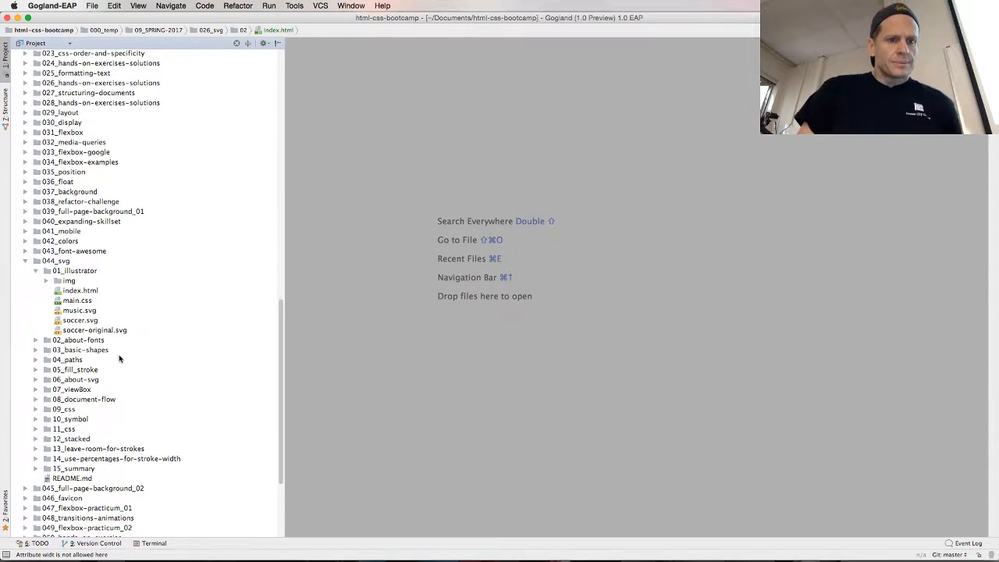
{"action": "left_click", "coordinate": [35, 271]}
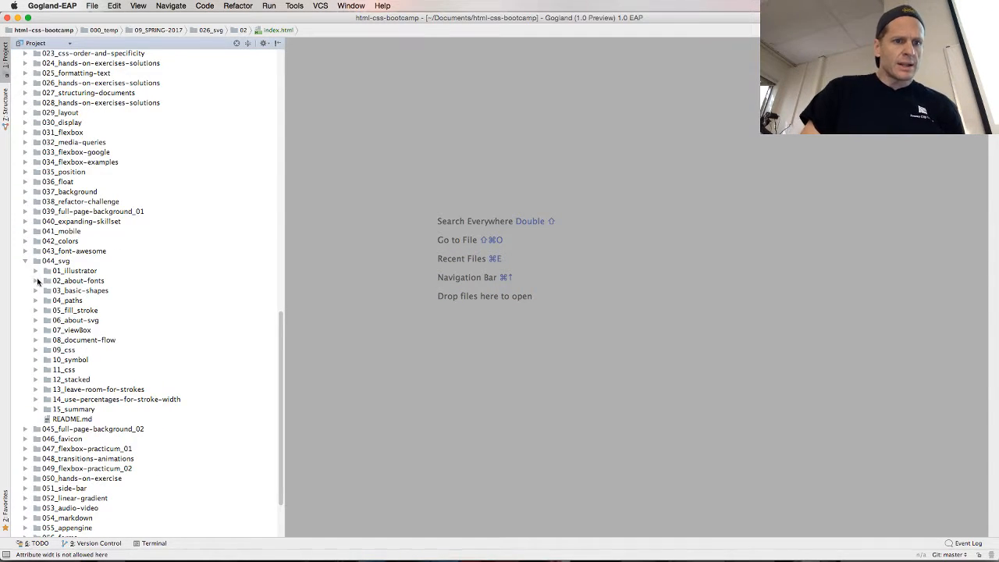
{"action": "left_click", "coordinate": [36, 281]}
{"action": "left_click", "coordinate": [35, 281]}
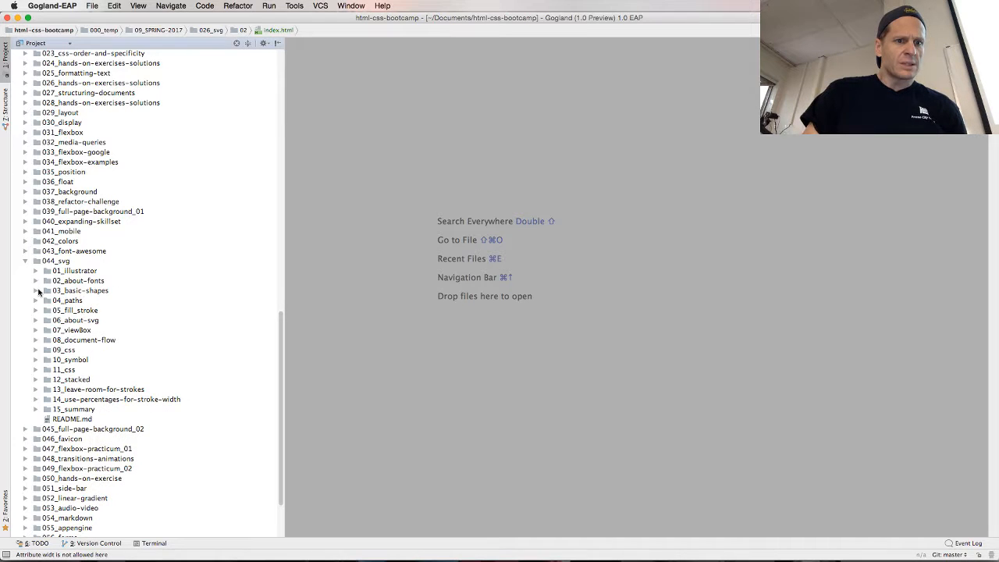
{"action": "left_click", "coordinate": [36, 290]}
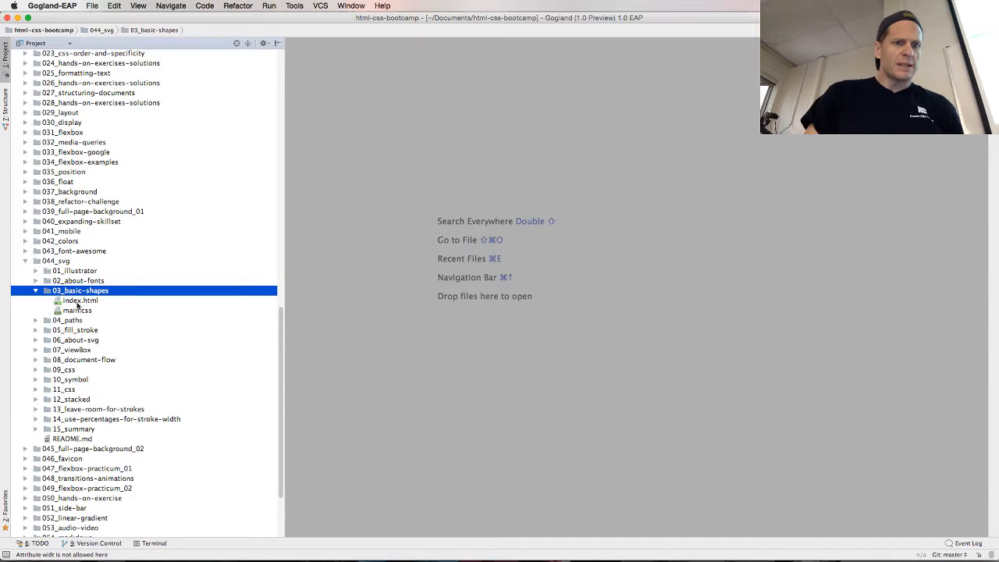